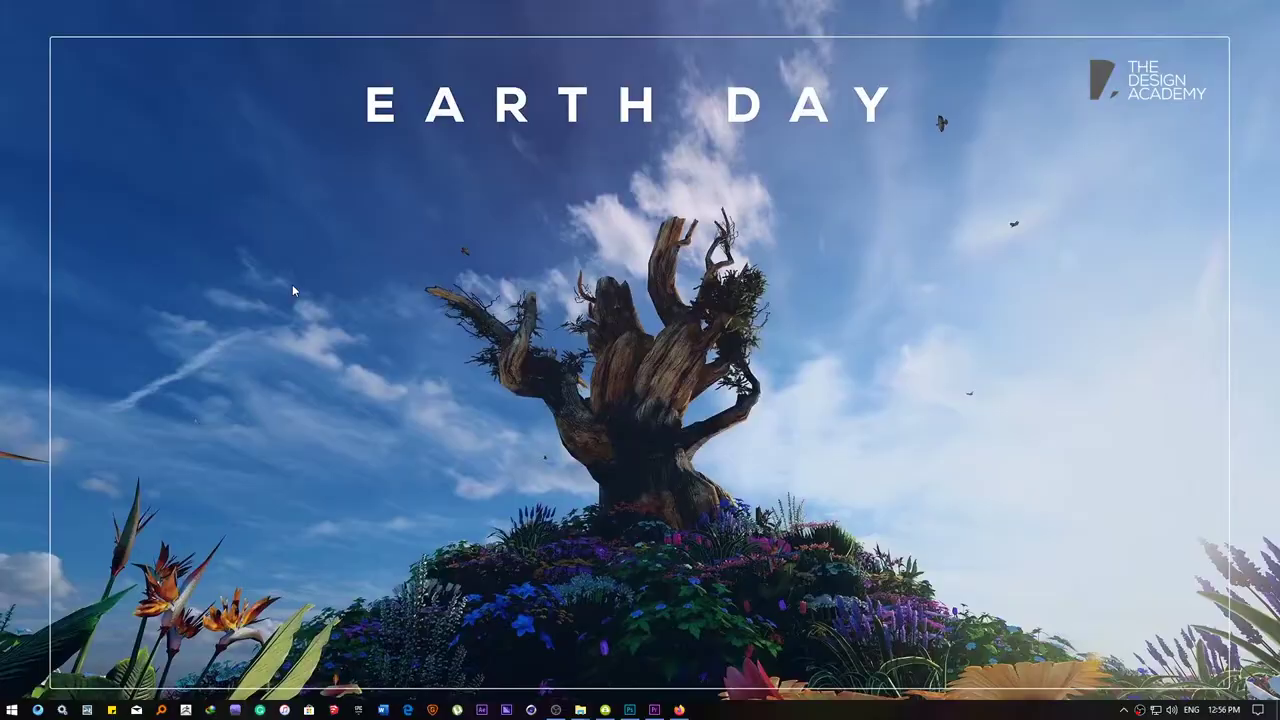
# - Create a new Film & Video preset document, 1920 × 1080 px
pyautogui.rightClick(292, 286)
pyautogui.click(300, 329)
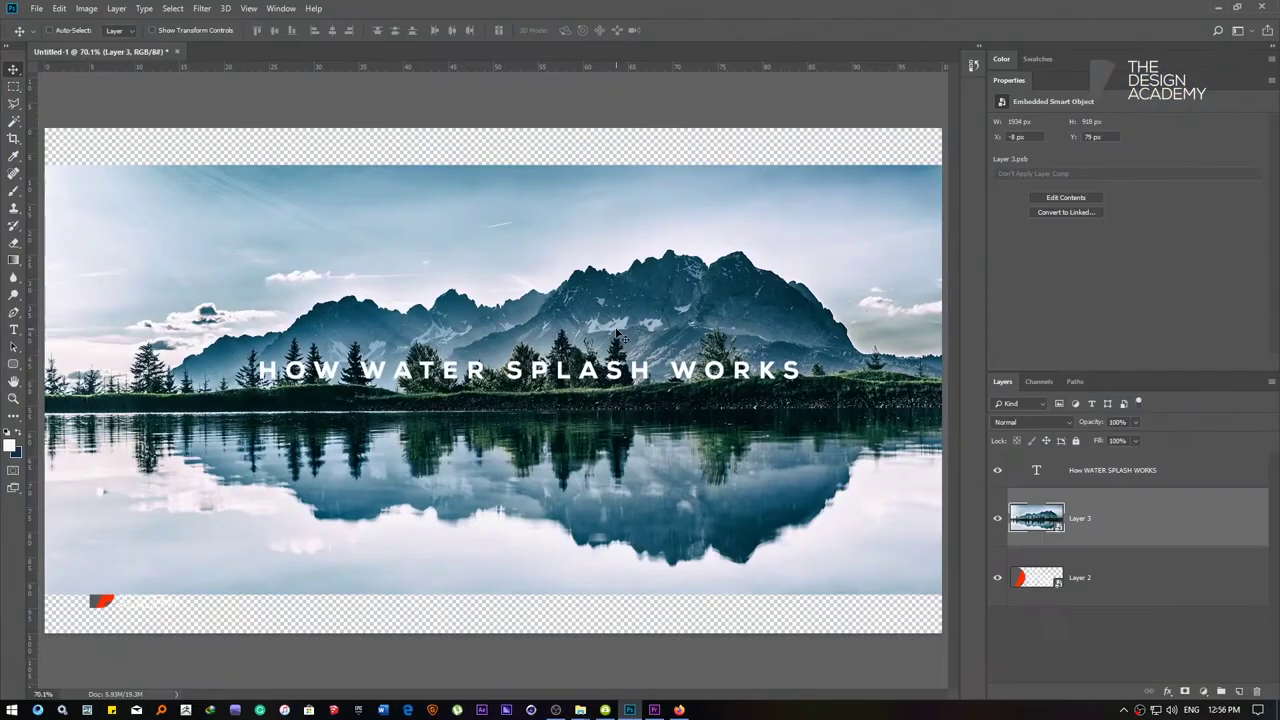
pyautogui.hotkey('ctrl', 'n')
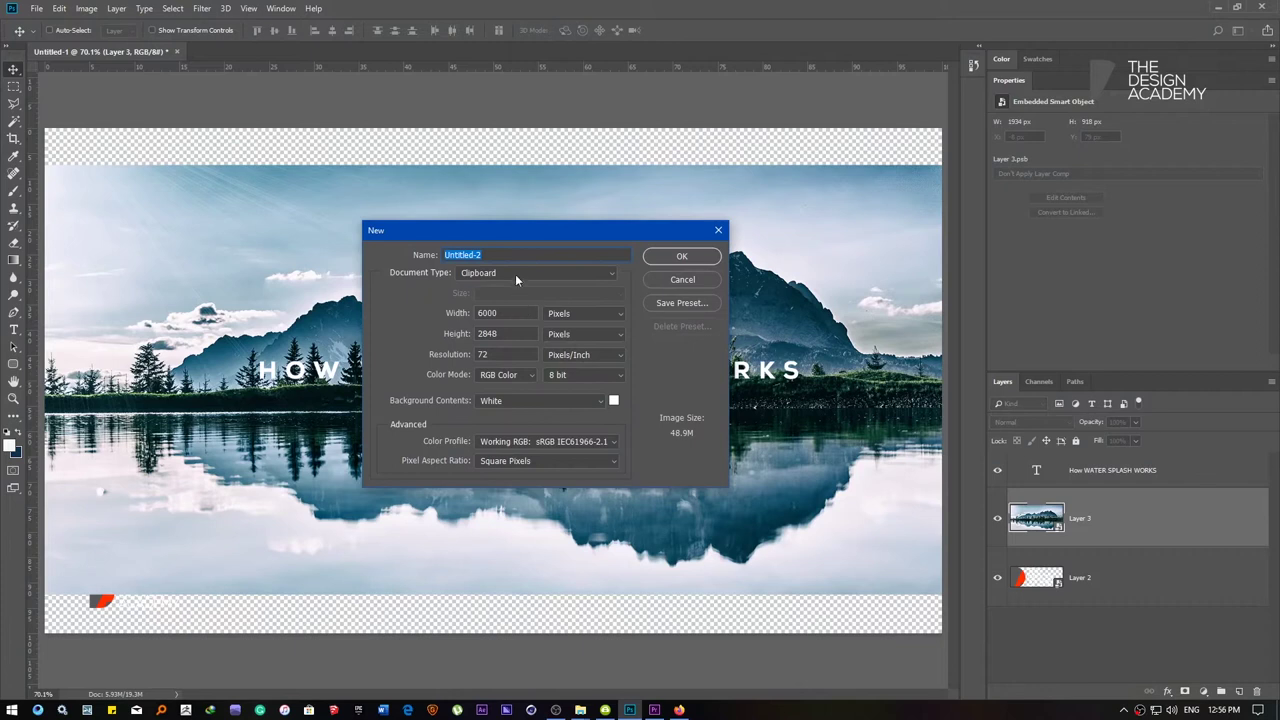
pyautogui.click(517, 278)
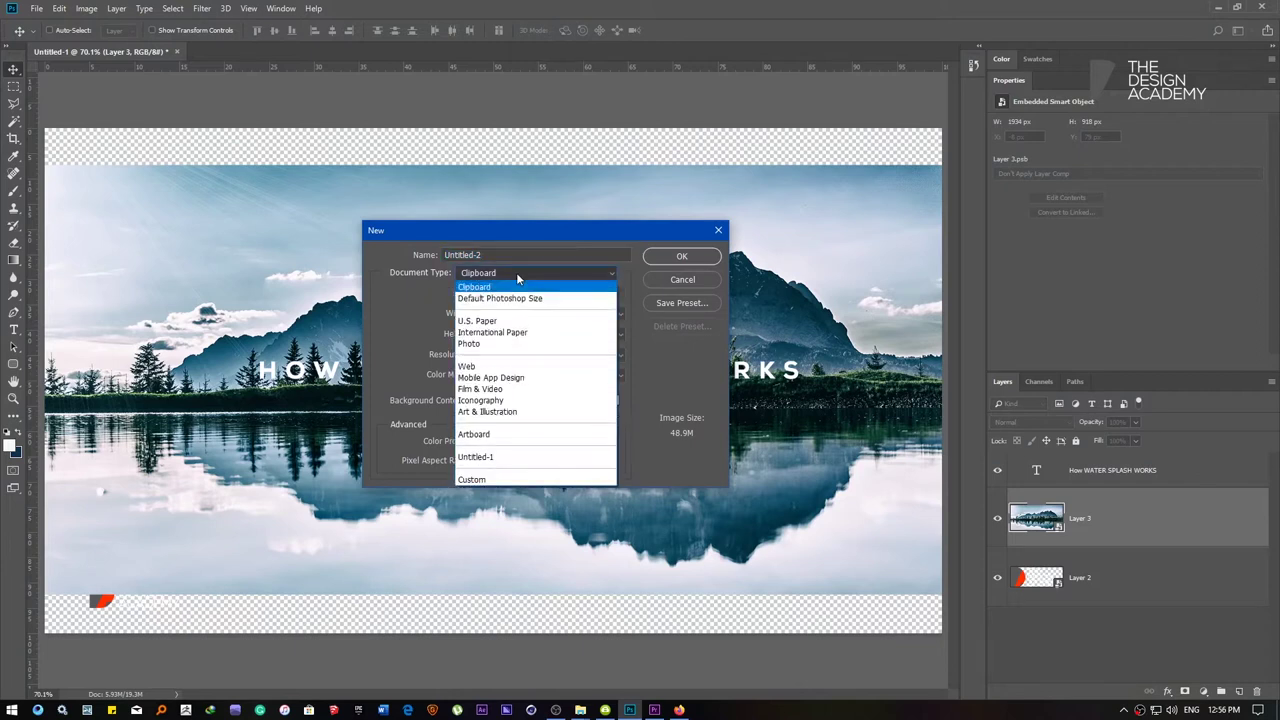
pyautogui.click(519, 389)
pyautogui.click(670, 257)
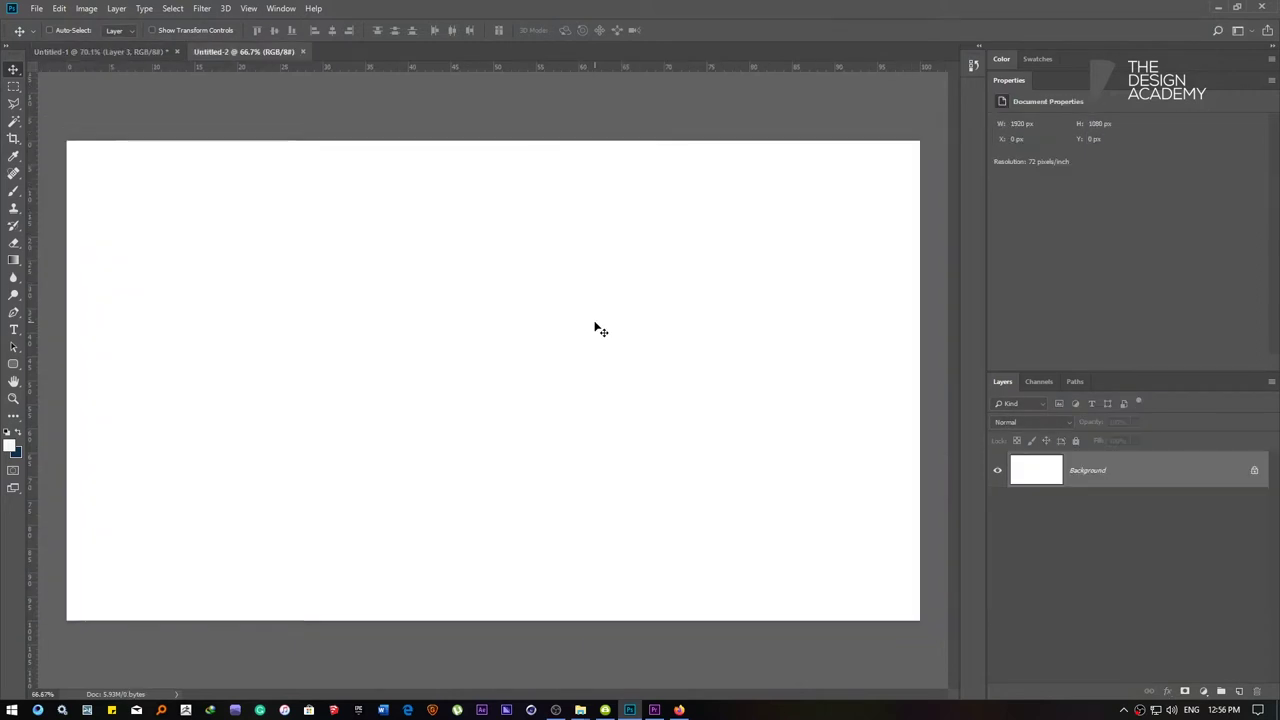
# - Fit the canvas on screen and convert the Background into an editable Layer 0
pyautogui.rightClick(438, 298)
pyautogui.click(450, 307)
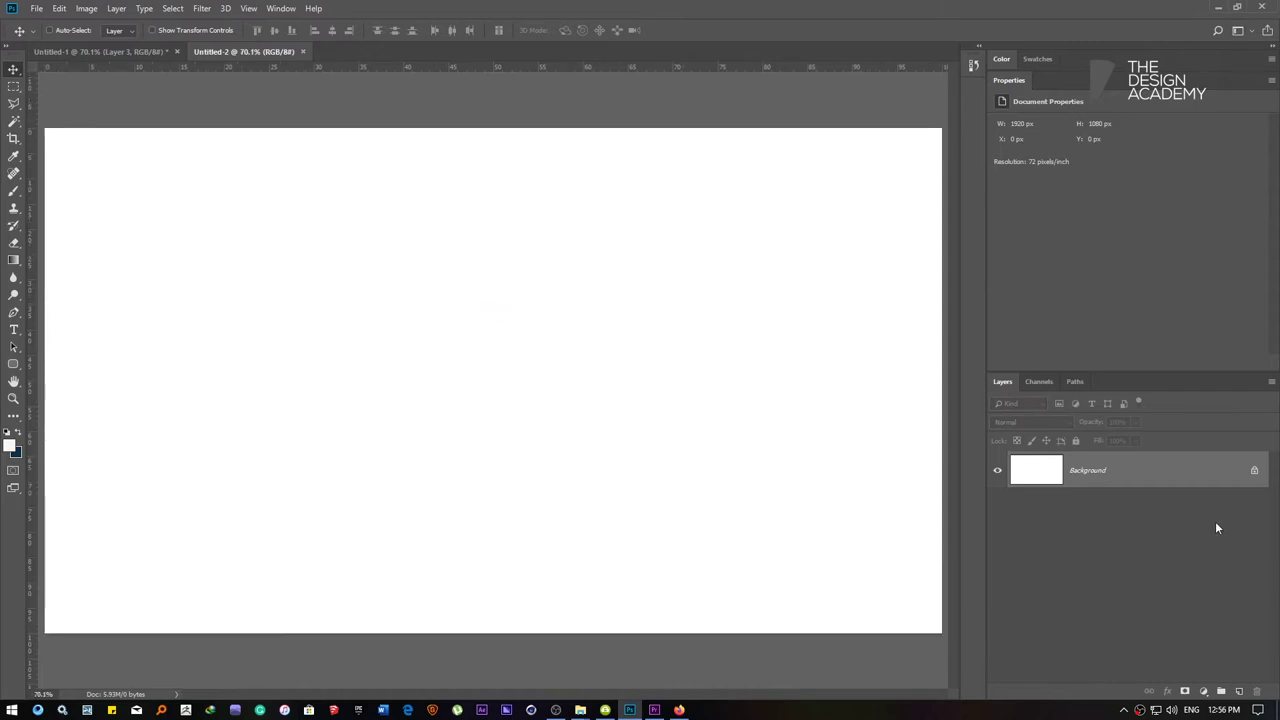
pyautogui.rightClick(1072, 471)
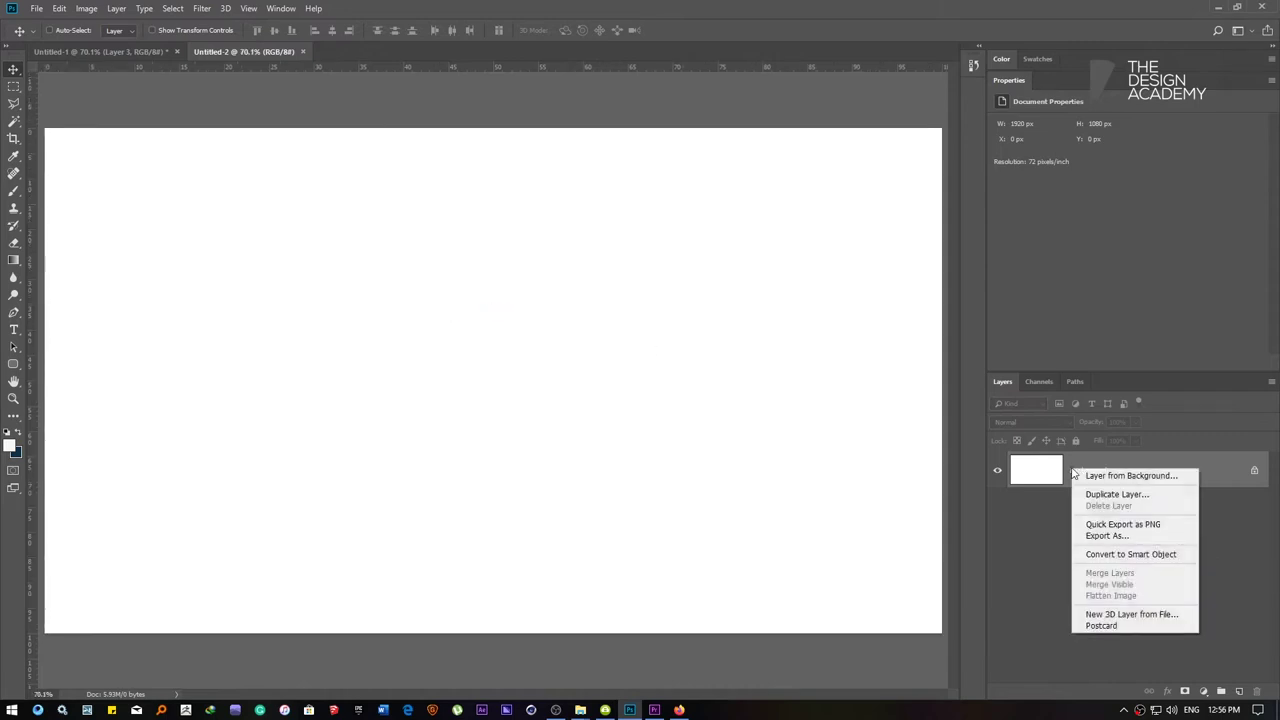
pyautogui.click(1128, 475)
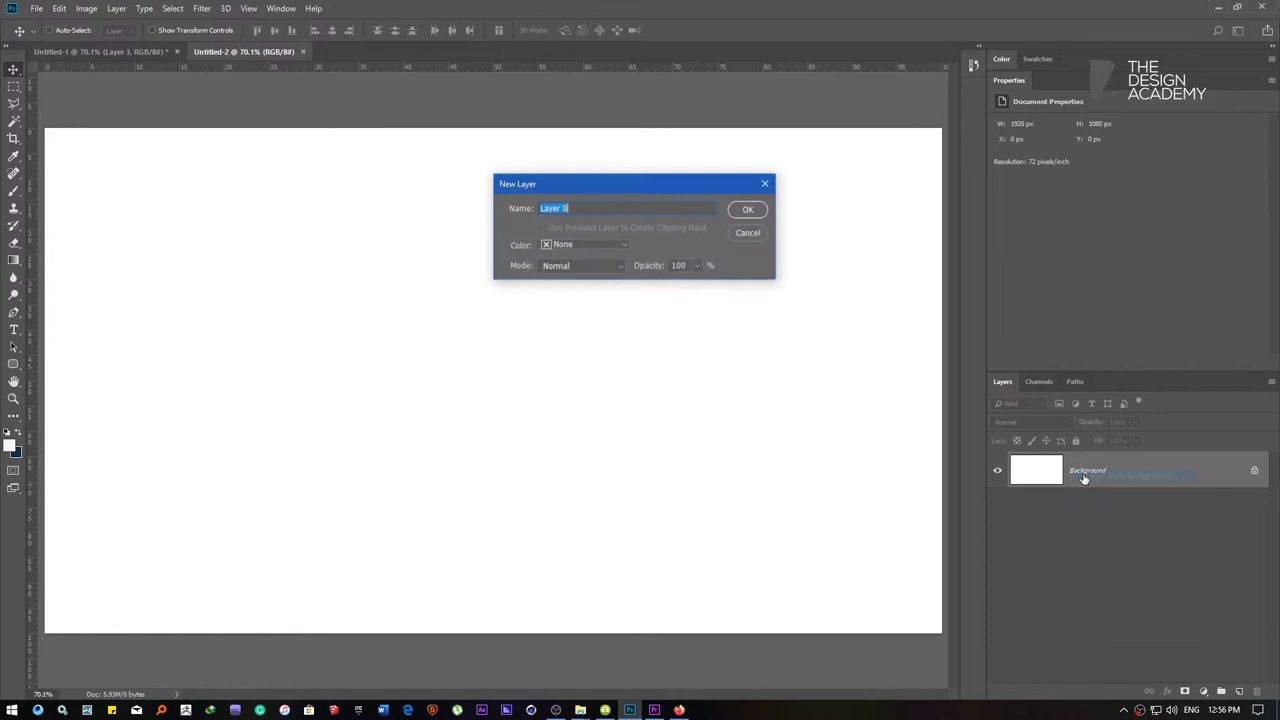
pyautogui.click(749, 210)
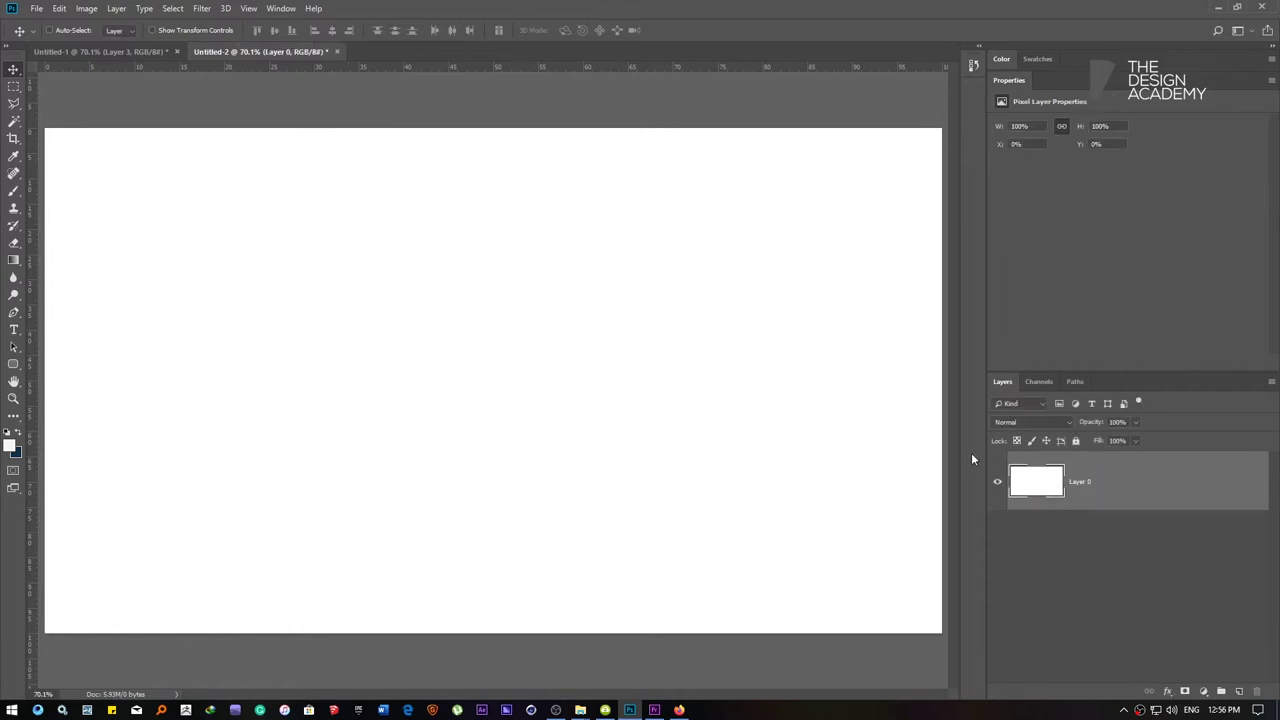
# - Drag the mountain-lake photo from Untitled-1 into Untitled-2 and rasterize the layer
pyautogui.click(138, 49)
pyautogui.moveTo(878, 484)
pyautogui.mouseDown()
pyautogui.moveTo(255, 54)
pyautogui.moveTo(545, 330)
pyautogui.moveTo(434, 413)
pyautogui.mouseUp()
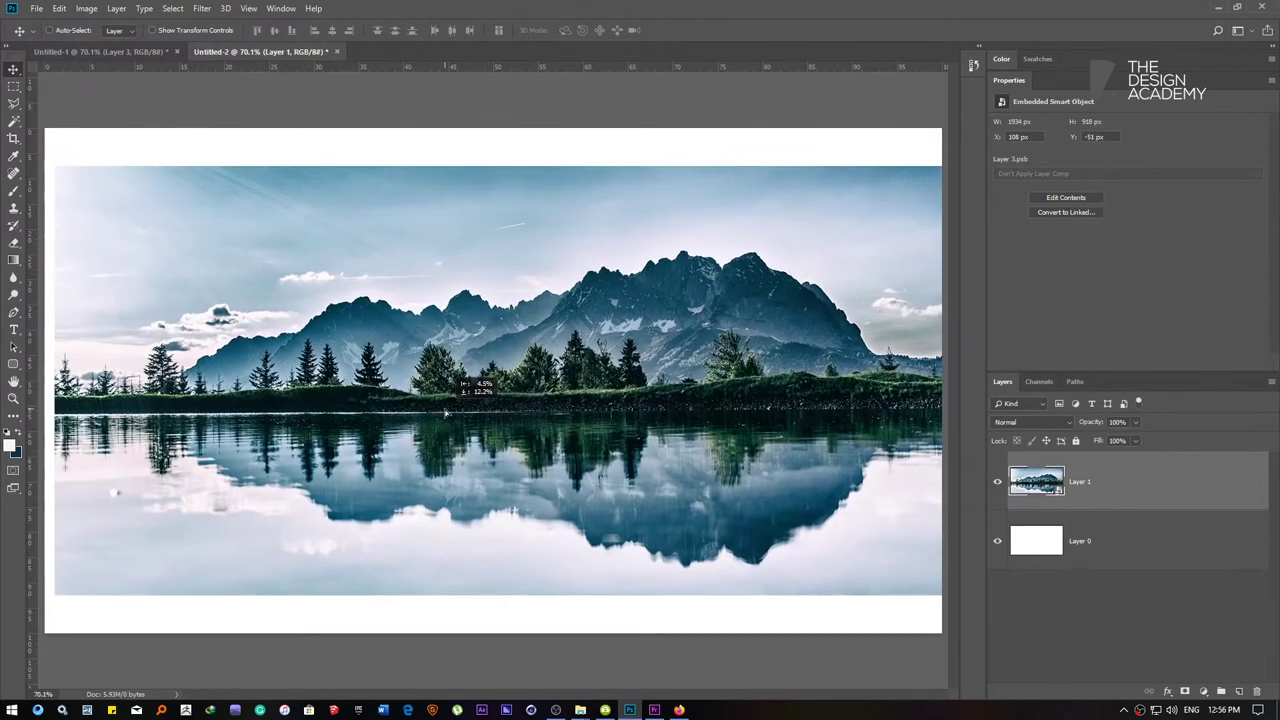
pyautogui.rightClick(1088, 483)
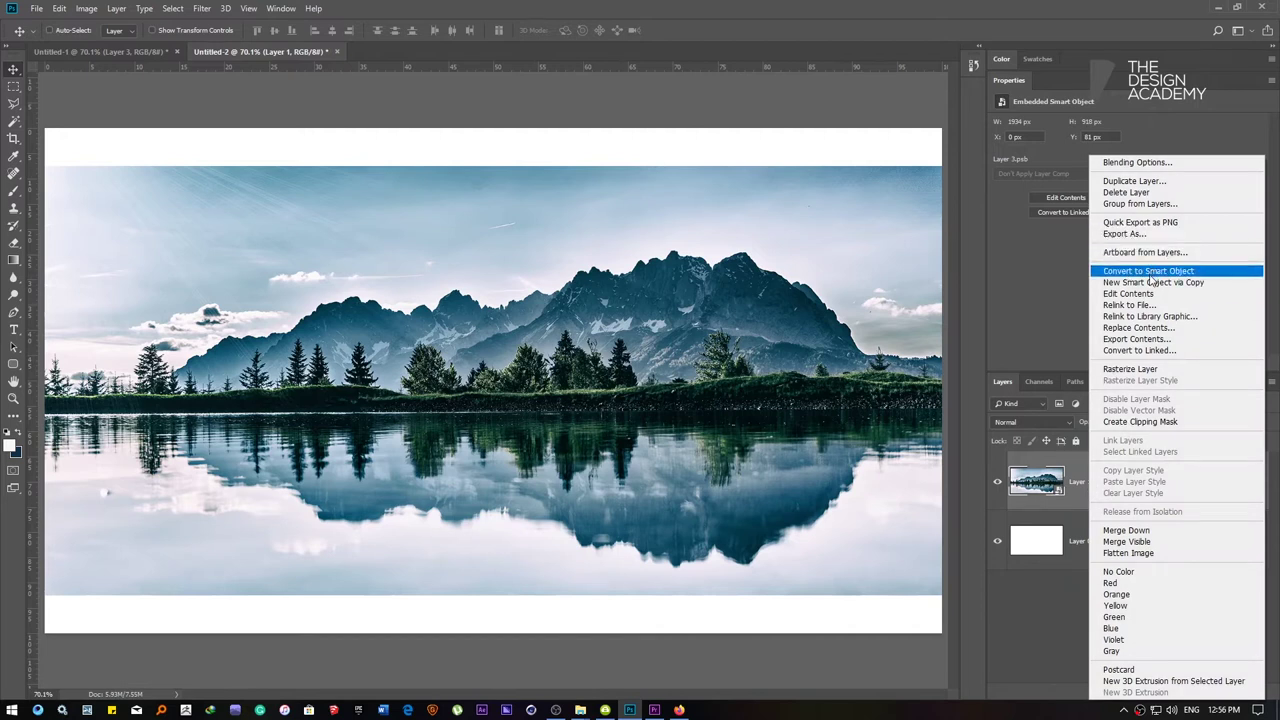
pyautogui.click(1142, 368)
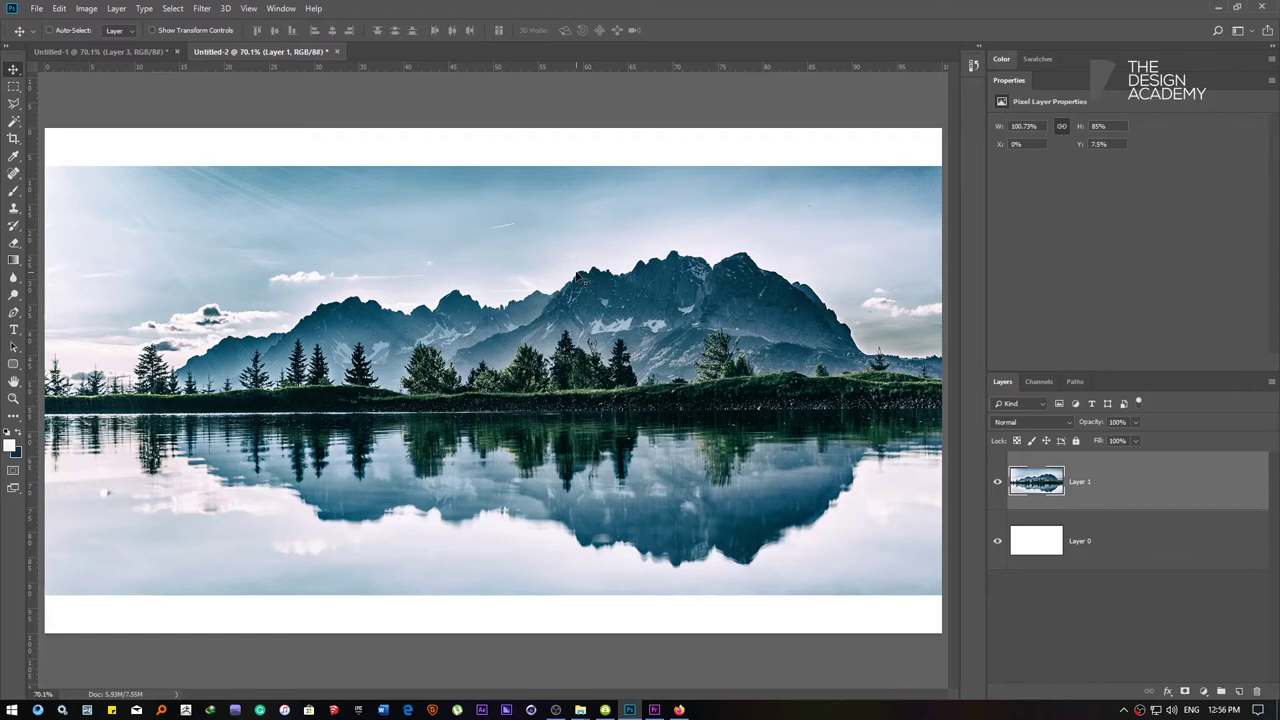
# - Select the white strips above and below the photo and Content-Aware Fill them
pyautogui.scroll(-2, 534, 226)
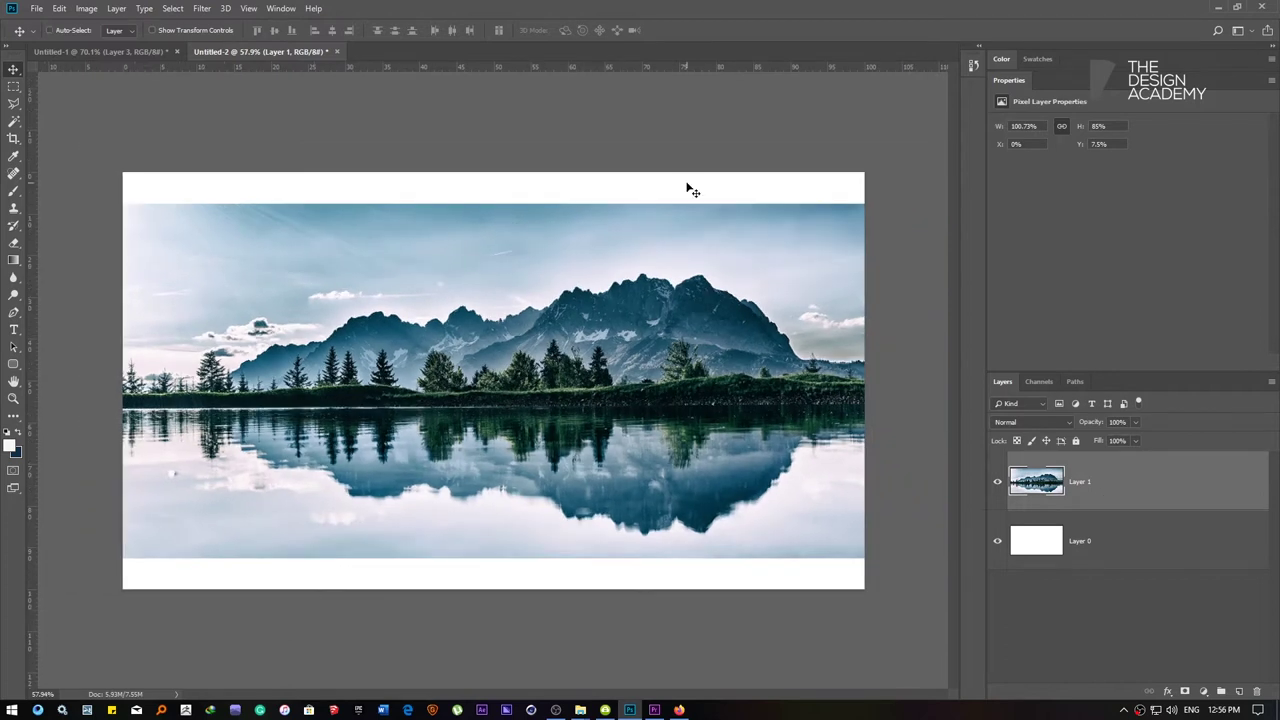
pyautogui.press('w')
pyautogui.click(688, 189)
pyautogui.keyDown('shift'); pyautogui.click(628, 577); pyautogui.keyUp('shift')
pyautogui.press('m')
pyautogui.rightClick(558, 199)
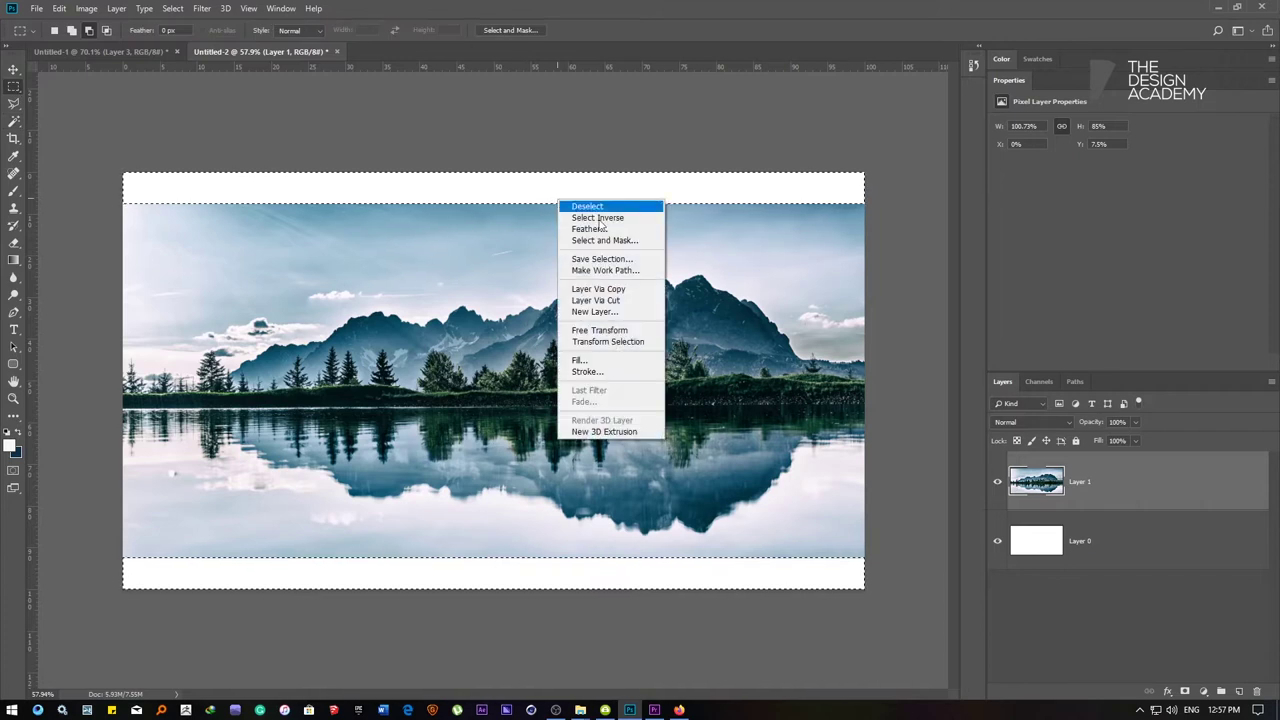
pyautogui.click(586, 361)
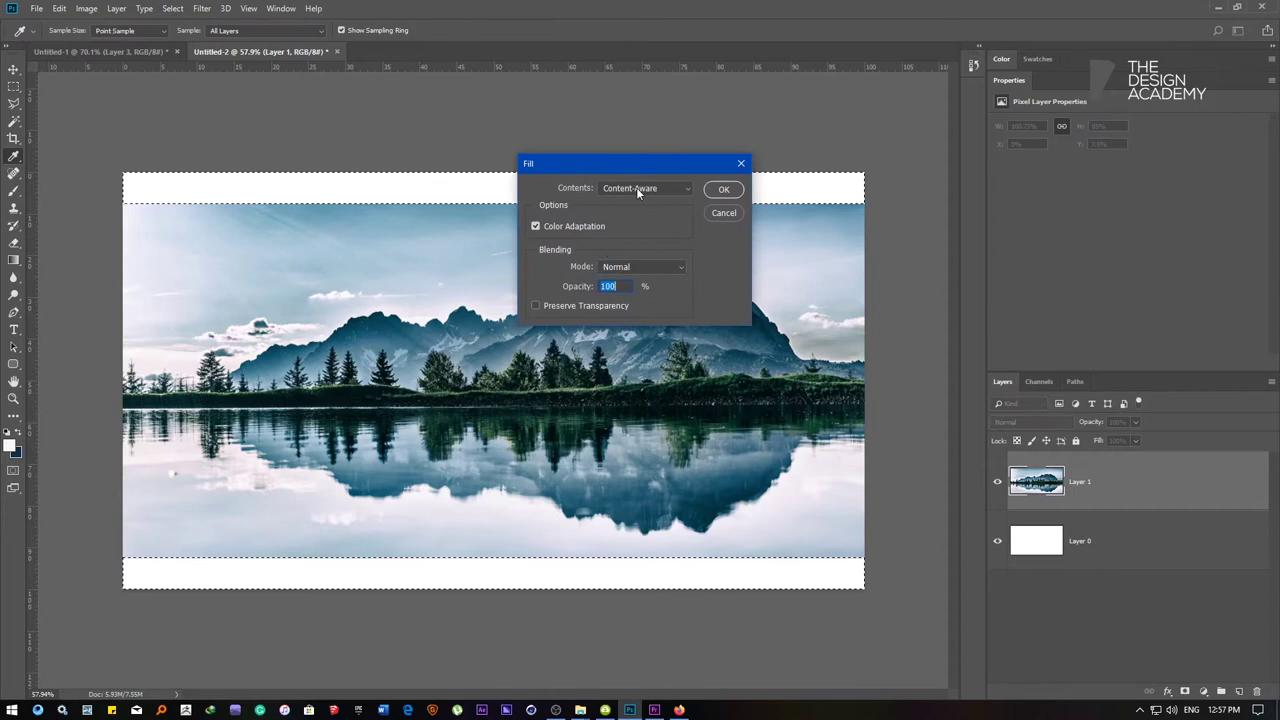
pyautogui.click(724, 189)
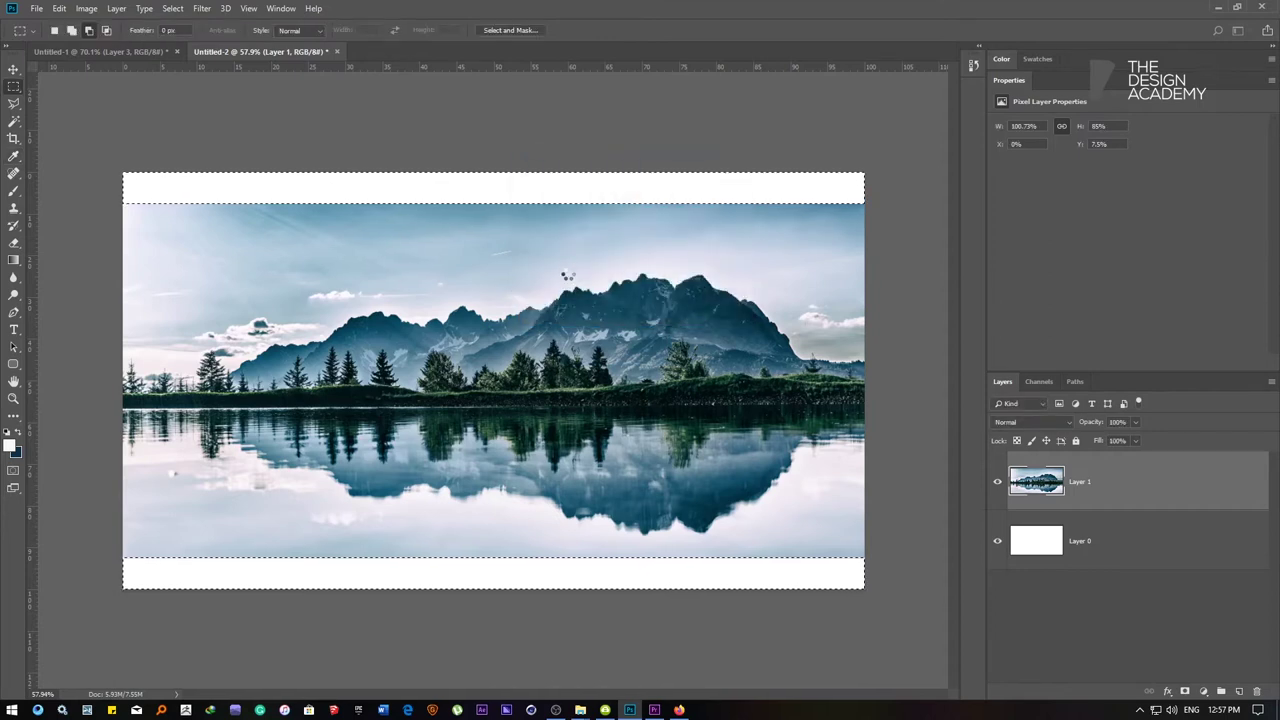
pyautogui.hotkey('ctrl', 'd')
pyautogui.hotkey('ctrl', '0')
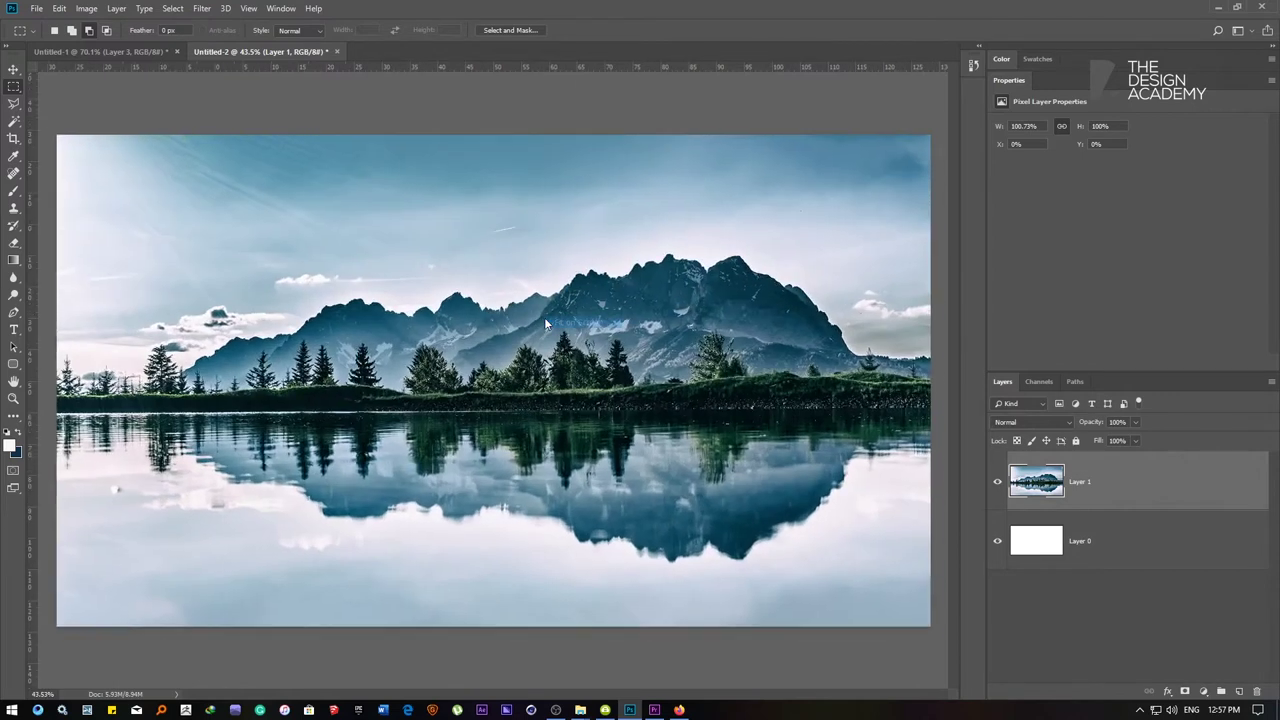
# - Copy the HOW WATER SPLASH WORKS title from Untitled-1 and paste it over the lake
pyautogui.click(151, 51)
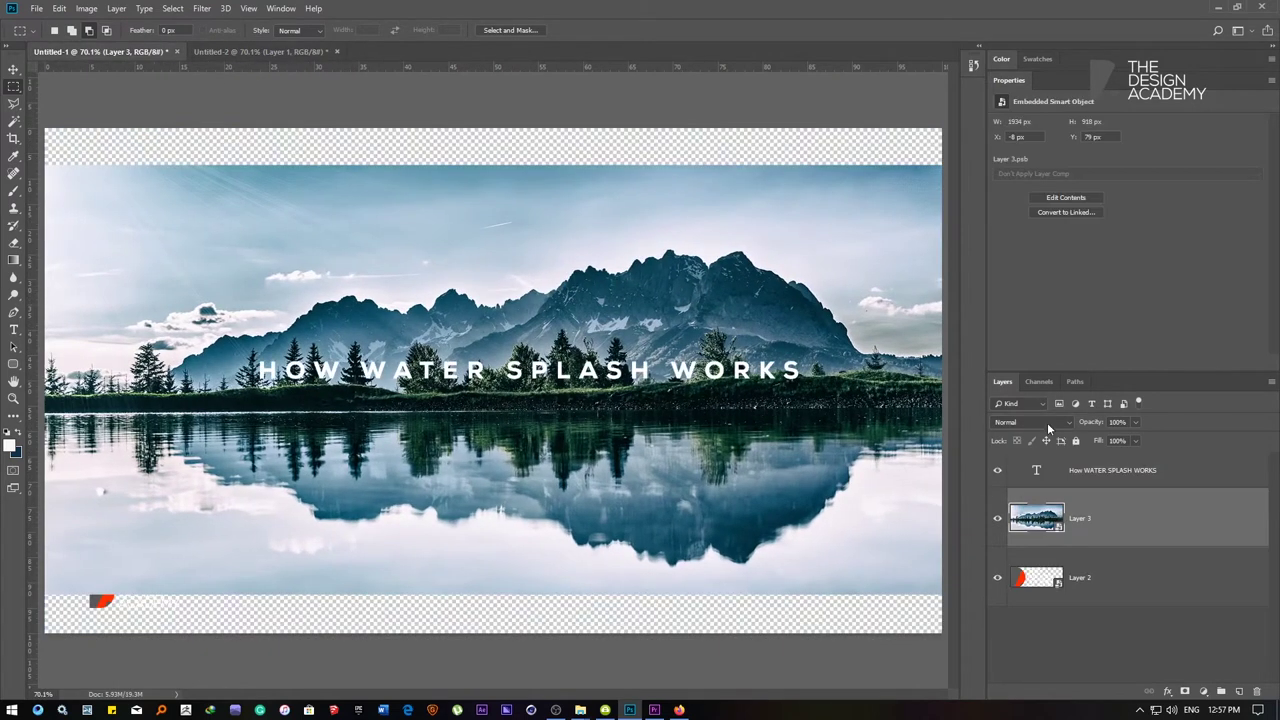
pyautogui.doubleClick(1033, 471)
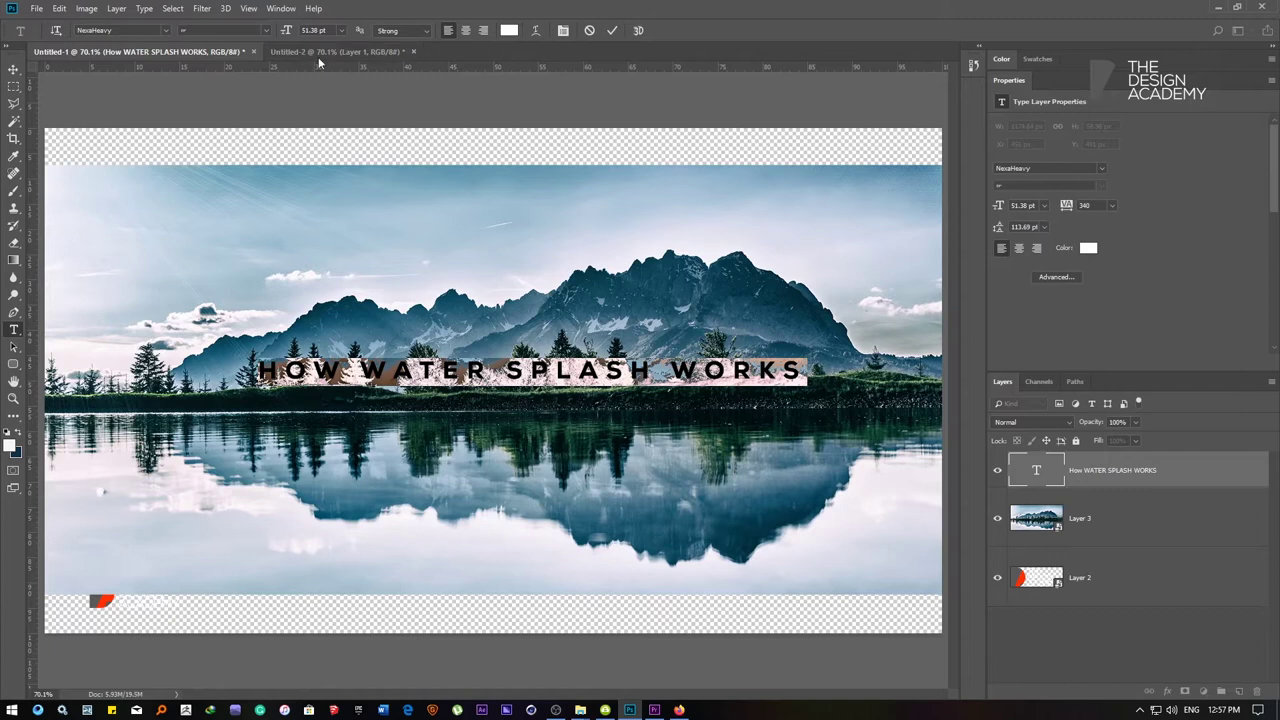
pyautogui.click(320, 51)
pyautogui.click(478, 366)
pyautogui.hotkey('ctrl', 'v')
pyautogui.hotkey('ctrl', 'Return')
pyautogui.press('v')
pyautogui.moveTo(505, 410); pyautogui.dragTo(348, 404)
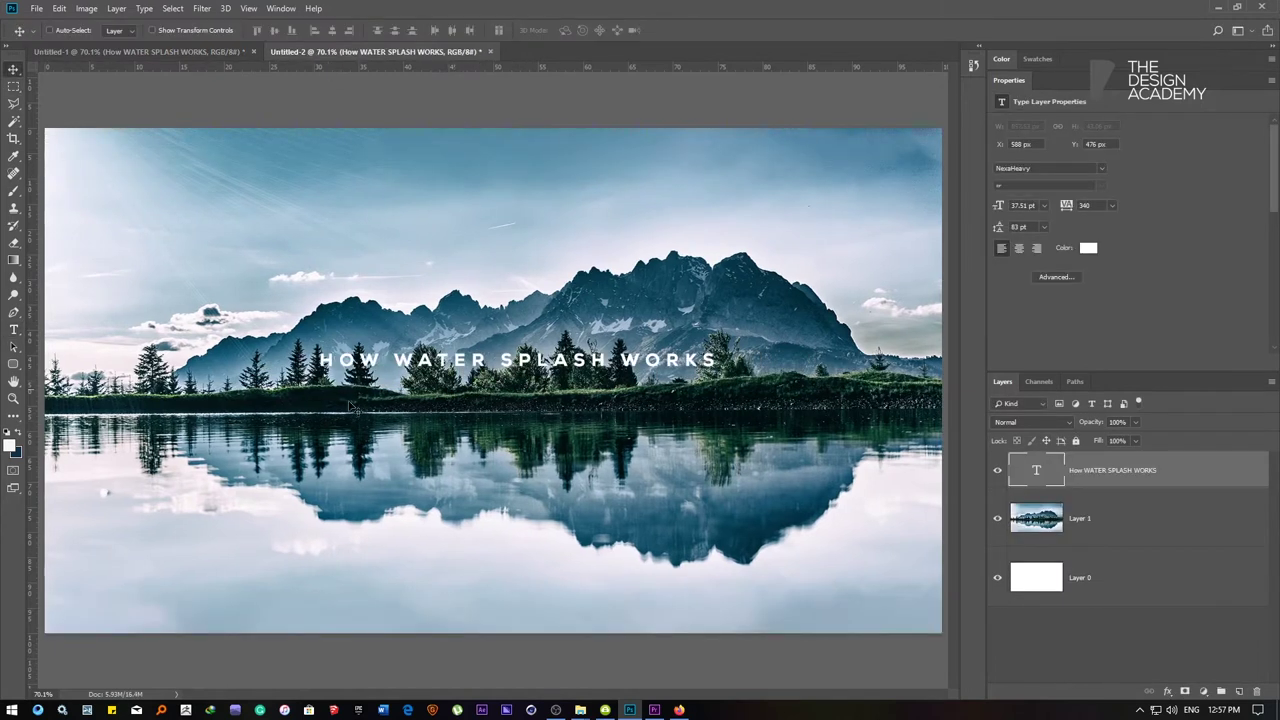
# - Add a vertical centre guide and scale the title up to about 76.86 pt
pyautogui.moveTo(30, 441); pyautogui.dragTo(493, 380)
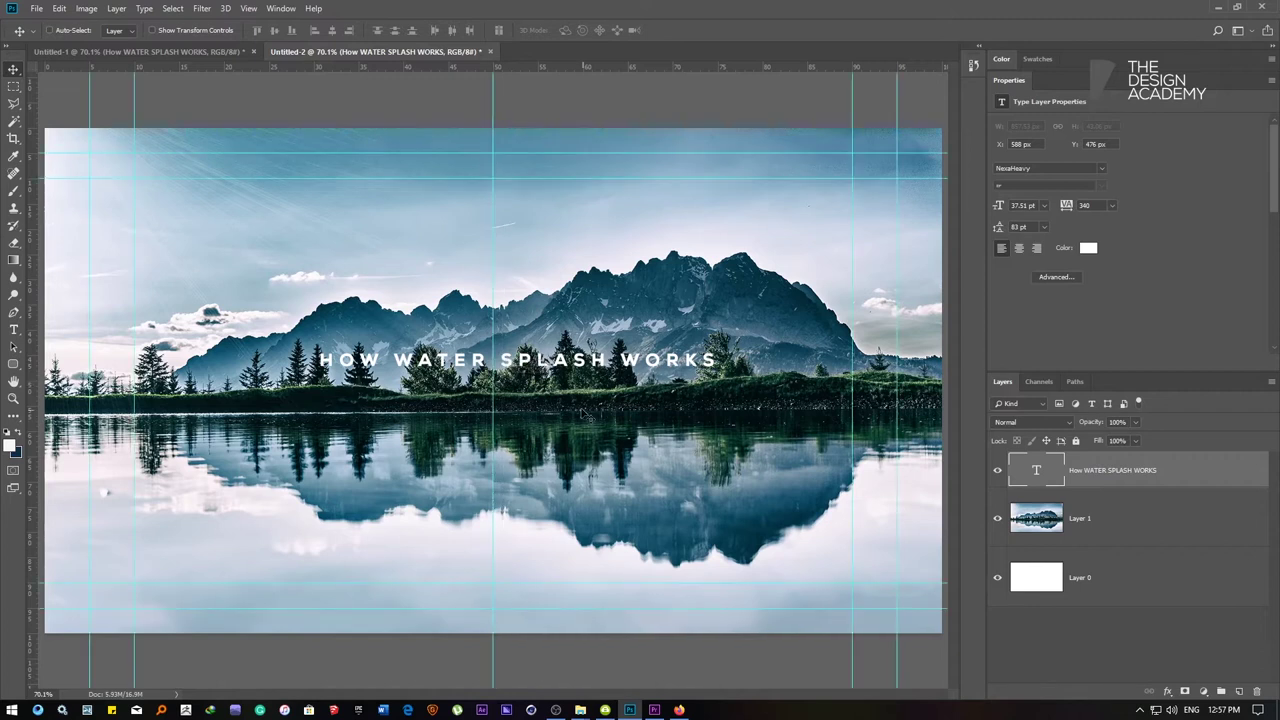
pyautogui.hotkey('ctrl', 't')
pyautogui.moveTo(718, 348); pyautogui.dragTo(906, 244)
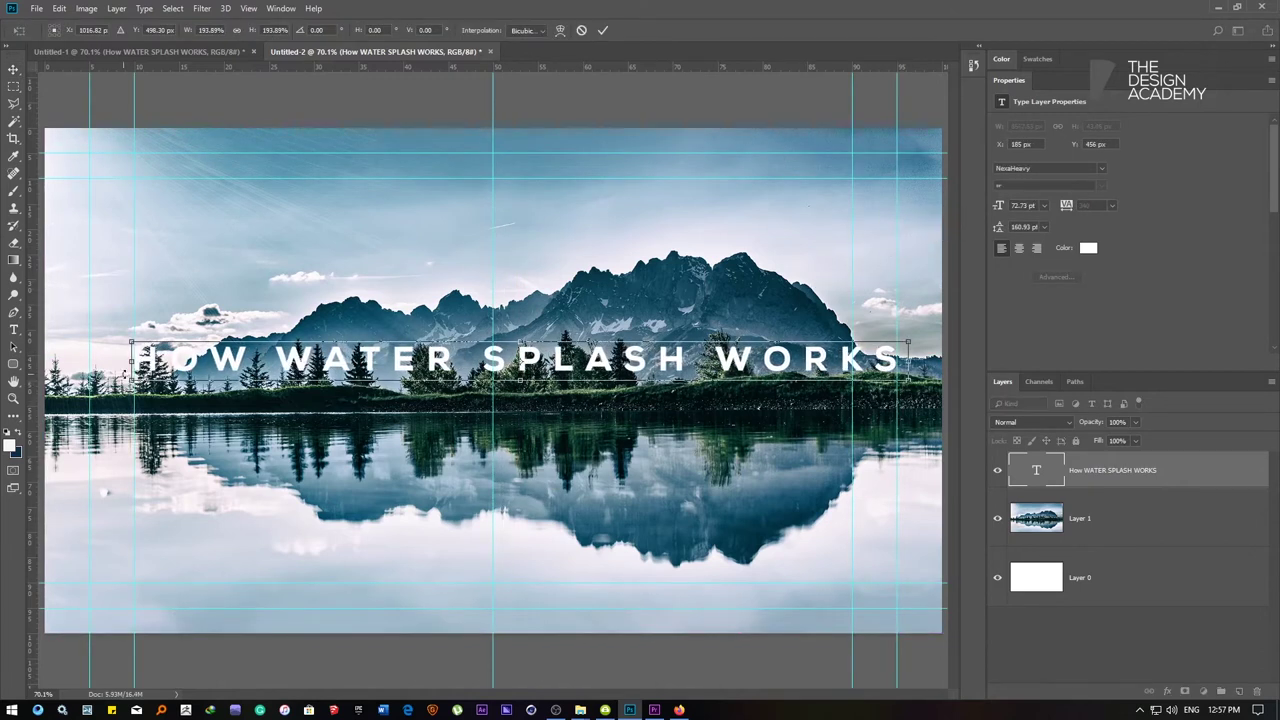
pyautogui.moveTo(131, 362); pyautogui.dragTo(87, 362)
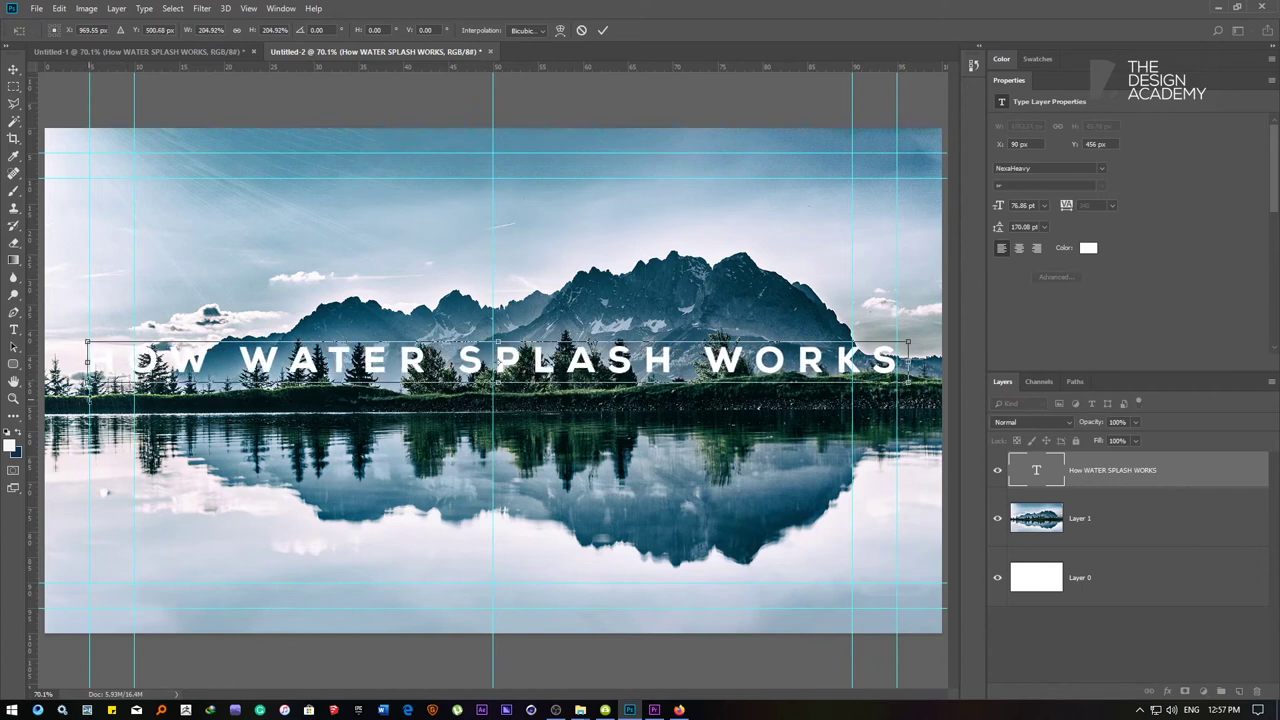
pyautogui.press('Return')
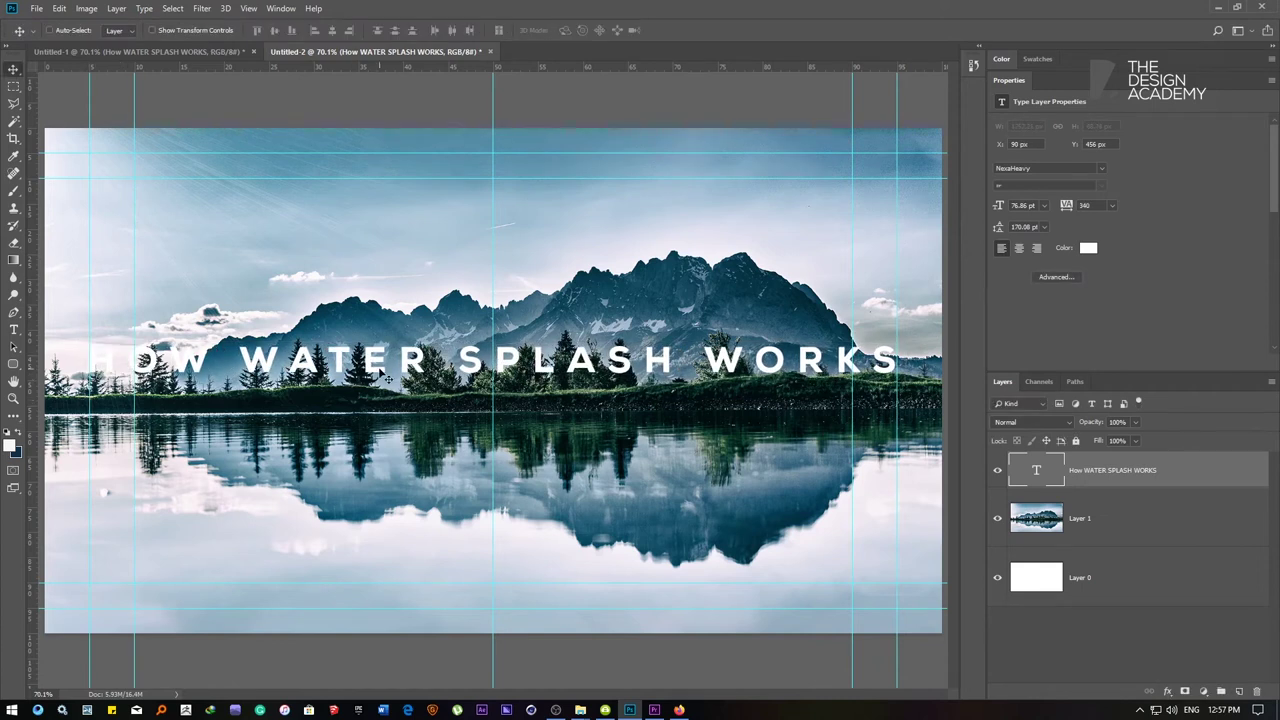
pyautogui.press('t')
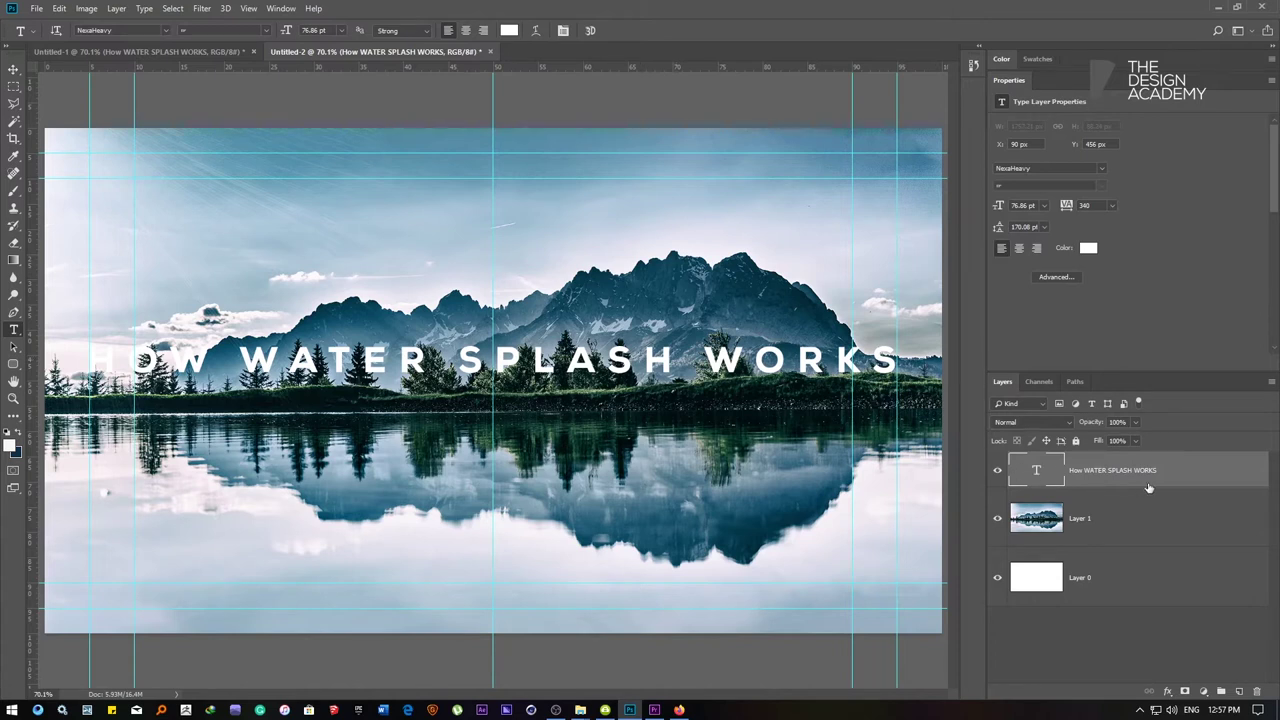
pyautogui.rightClick(1148, 487)
pyautogui.click(1048, 132)
pyautogui.press('v')
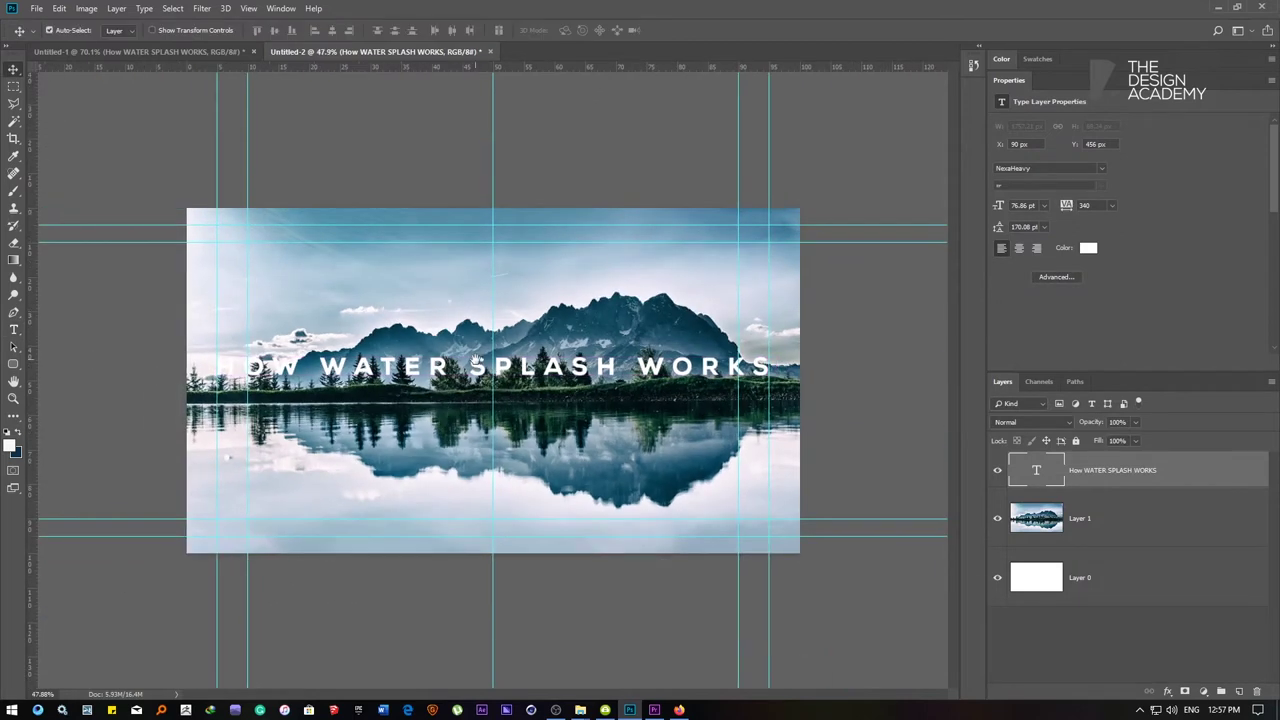
pyautogui.press('c')
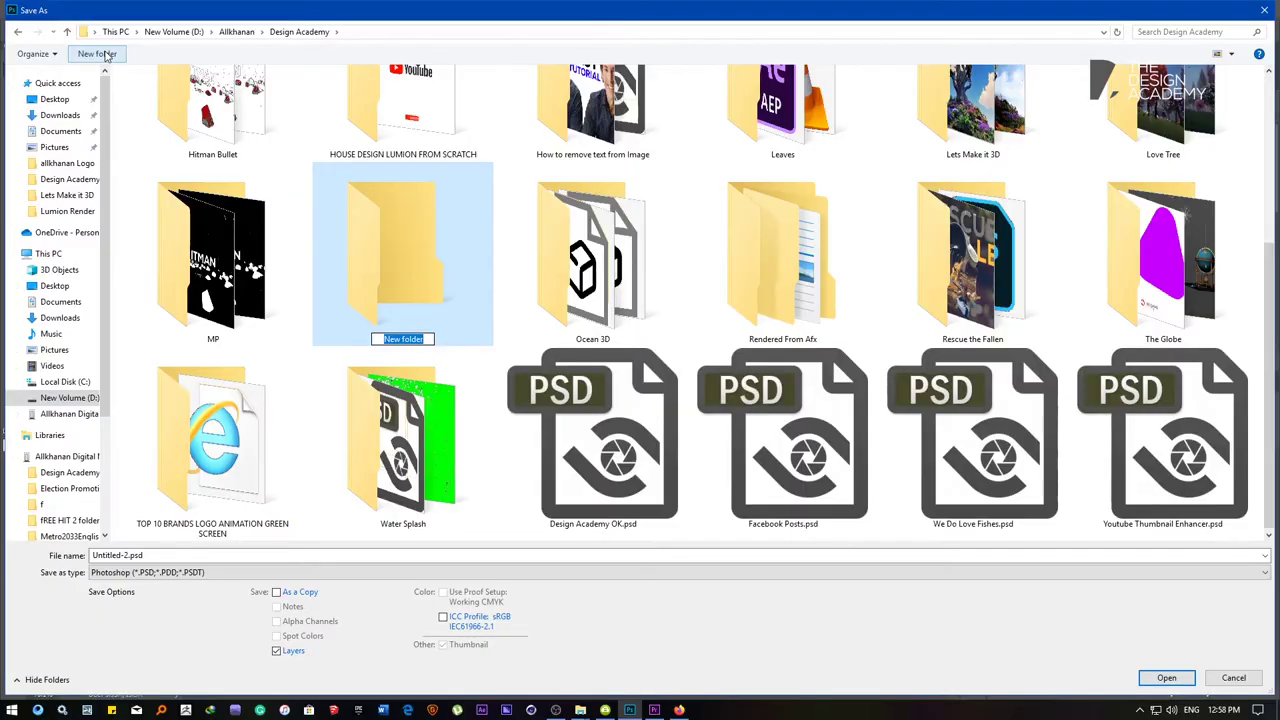
# - Create the 'How Water Splash Works' folder, open it, and clear the file name field
pyautogui.write('How Water')
pyautogui.write(' Splash Works')
pyautogui.press('Return')
pyautogui.press('Return')
pyautogui.click(180, 553)
pyautogui.press('BackSpace')
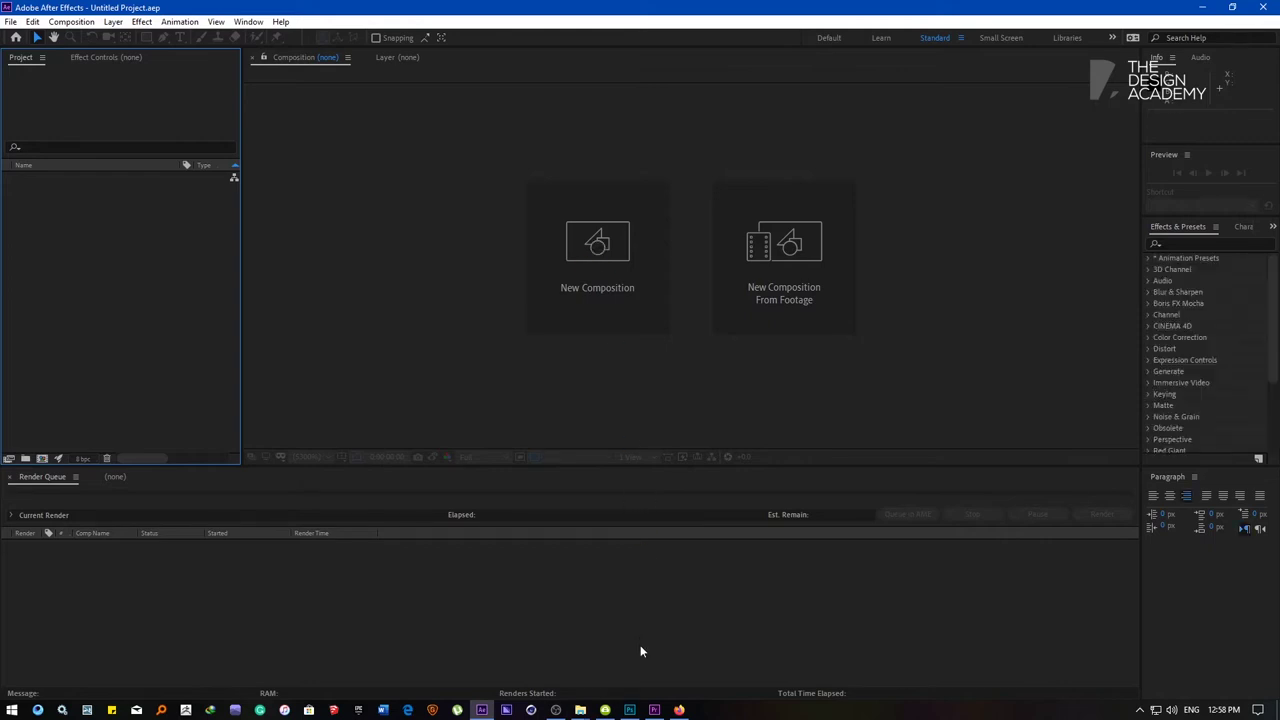
# - Import How Water Splash Works.psd as Composition - Retain Layer Sizes
pyautogui.hotkey('ctrl', 'i')
pyautogui.press('Return')
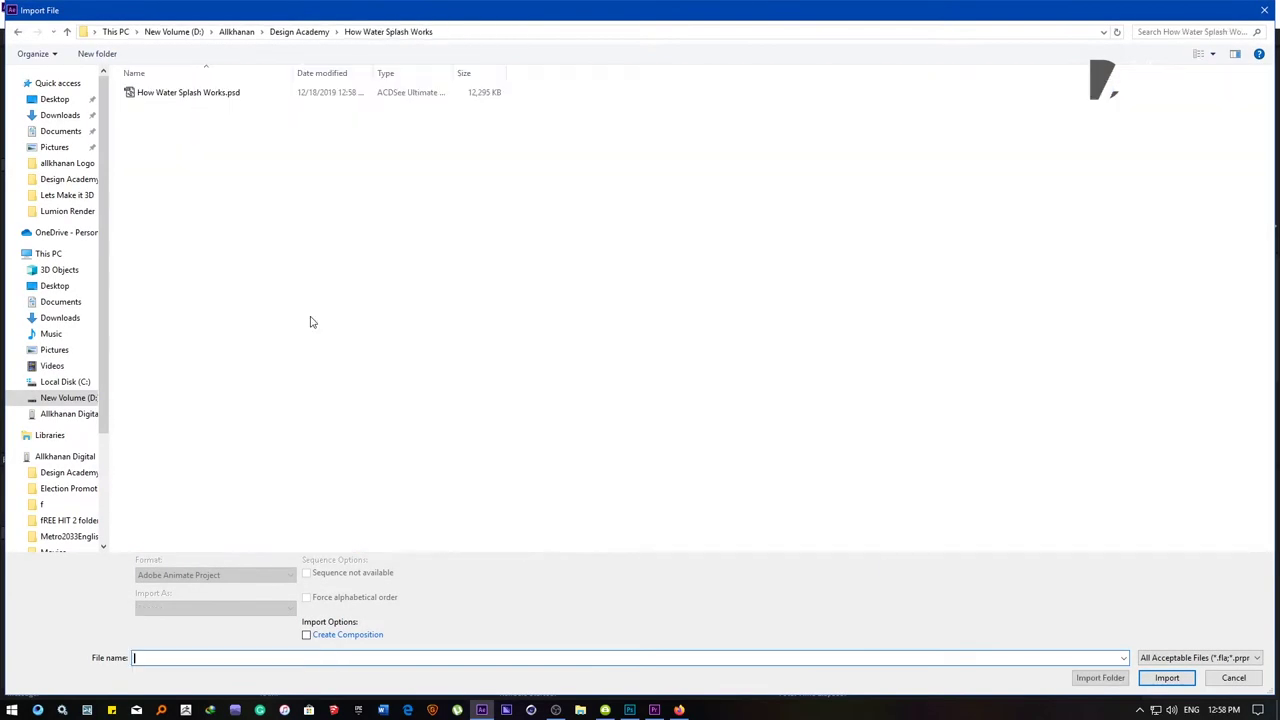
pyautogui.keyDown('ctrl'); pyautogui.scroll(5, 320, 316); pyautogui.keyUp('ctrl')
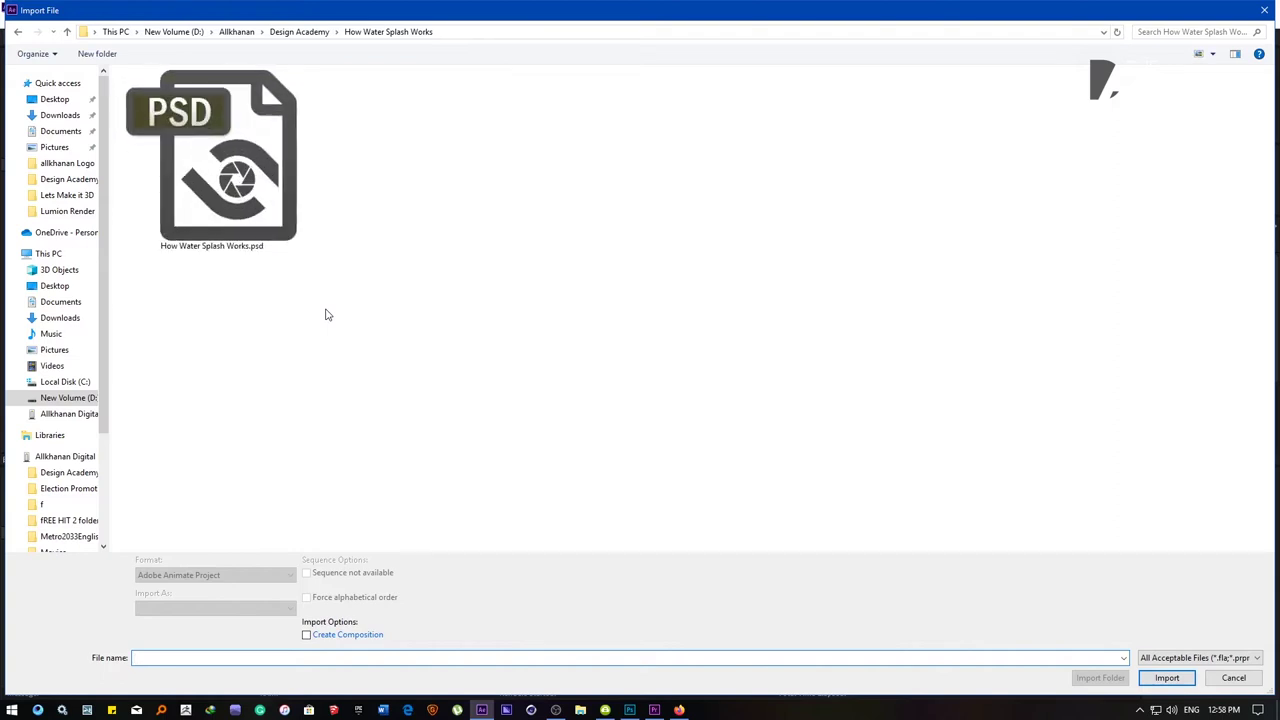
pyautogui.rightClick(260, 224)
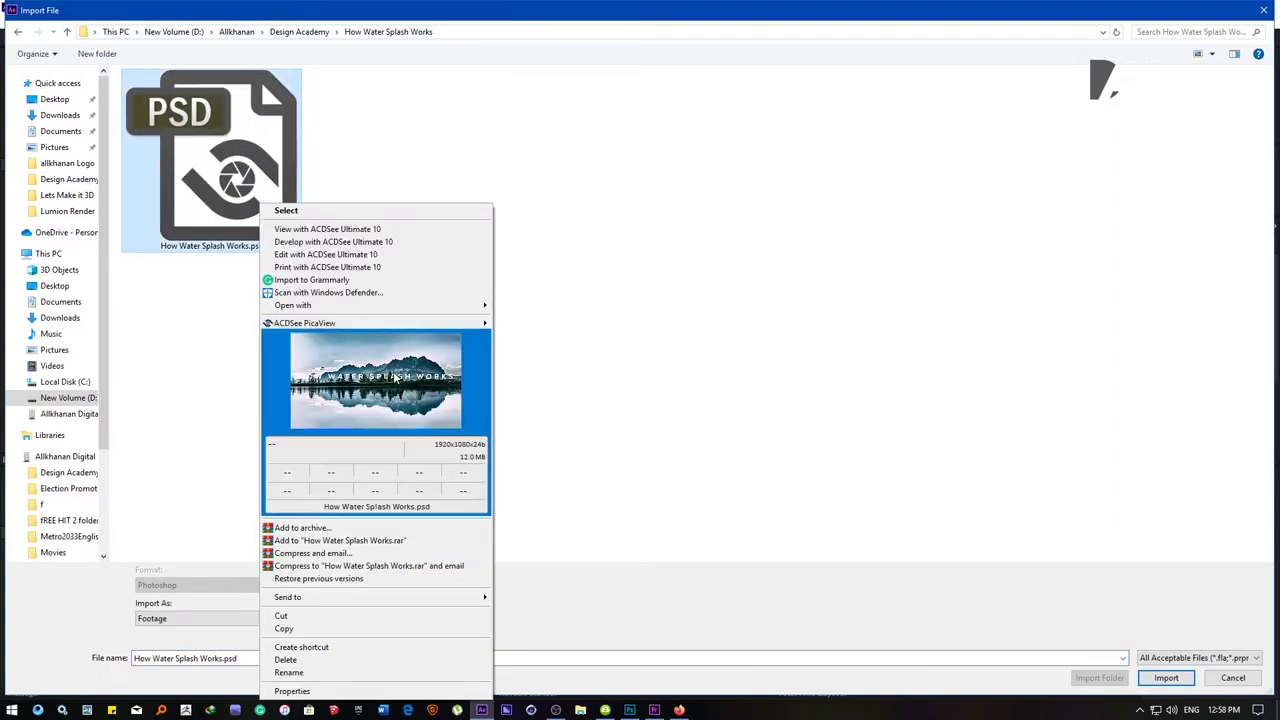
pyautogui.click(286, 210)
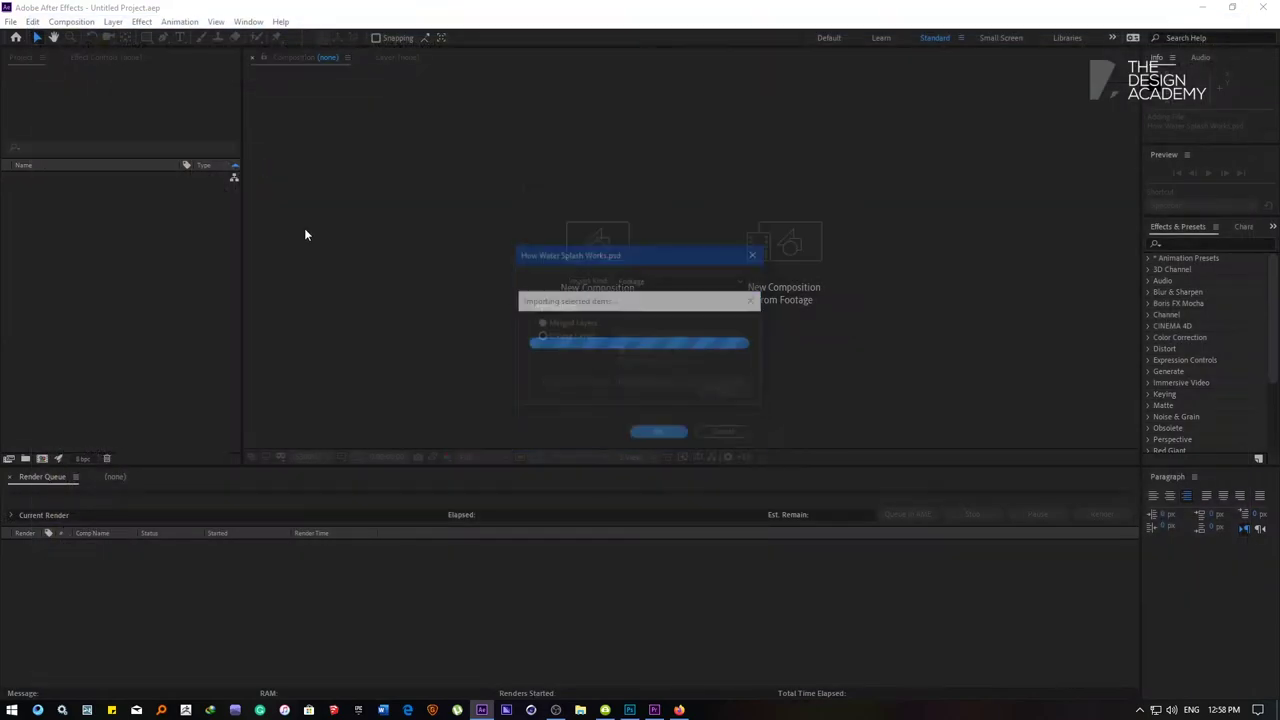
pyautogui.click(672, 284)
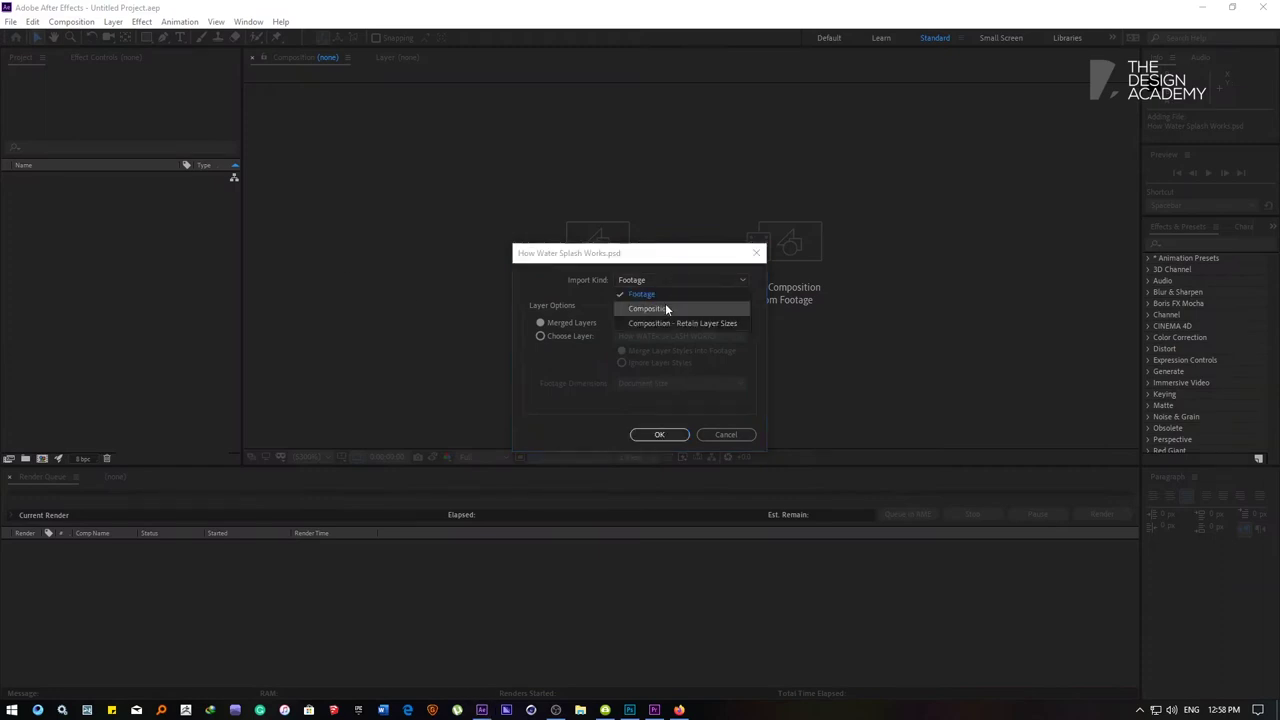
pyautogui.click(665, 303)
pyautogui.click(662, 282)
pyautogui.click(681, 324)
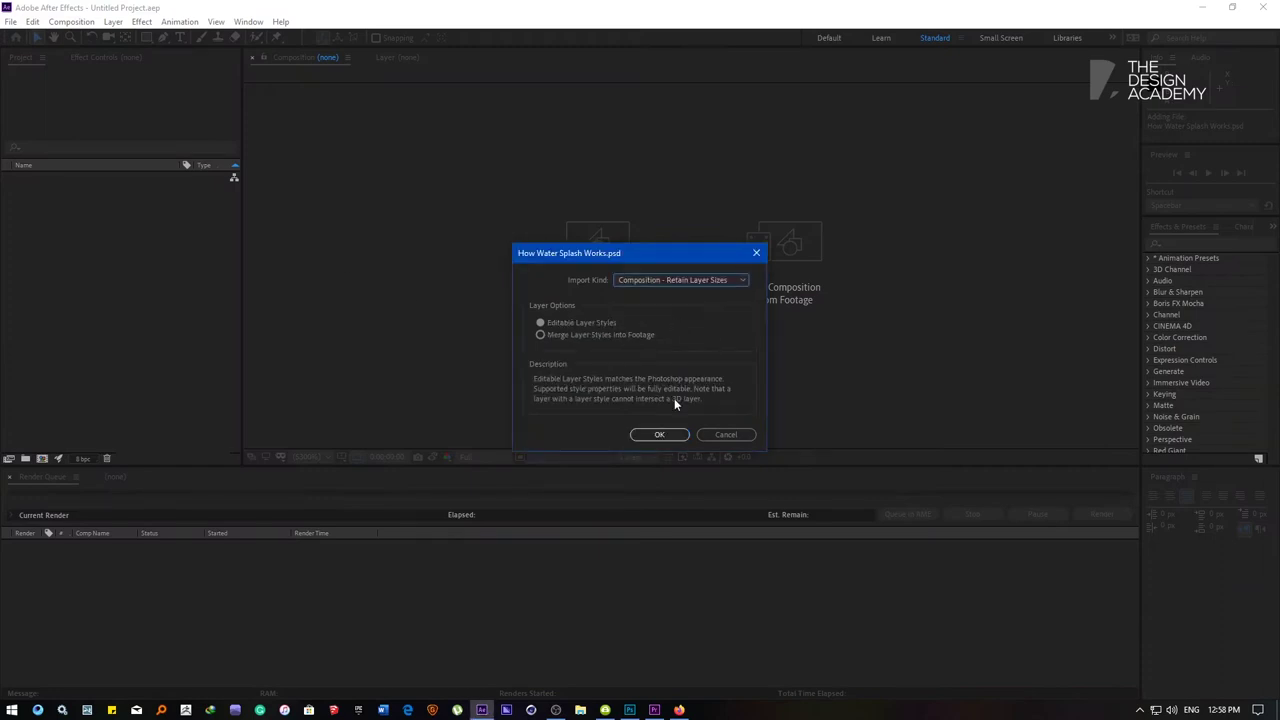
pyautogui.click(664, 438)
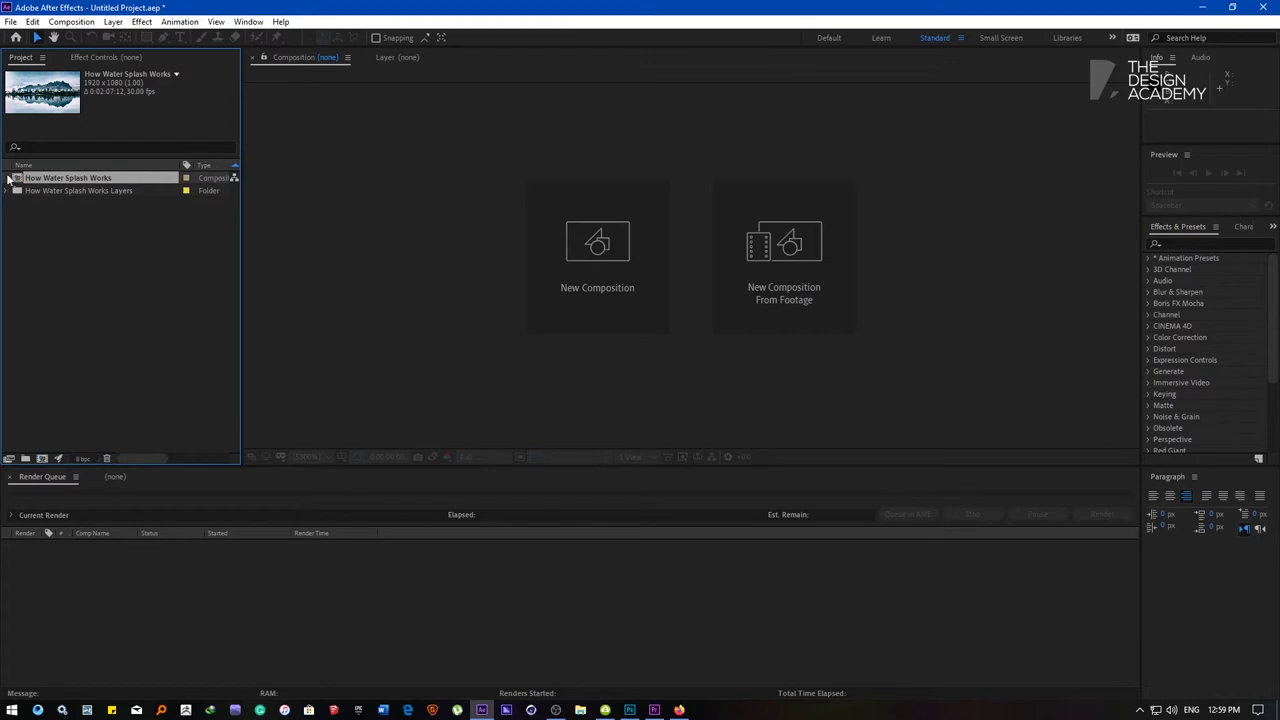
# - Open the How Water Splash Works composition and set the viewer to 100%
pyautogui.moveTo(17, 180); pyautogui.dragTo(42, 459)
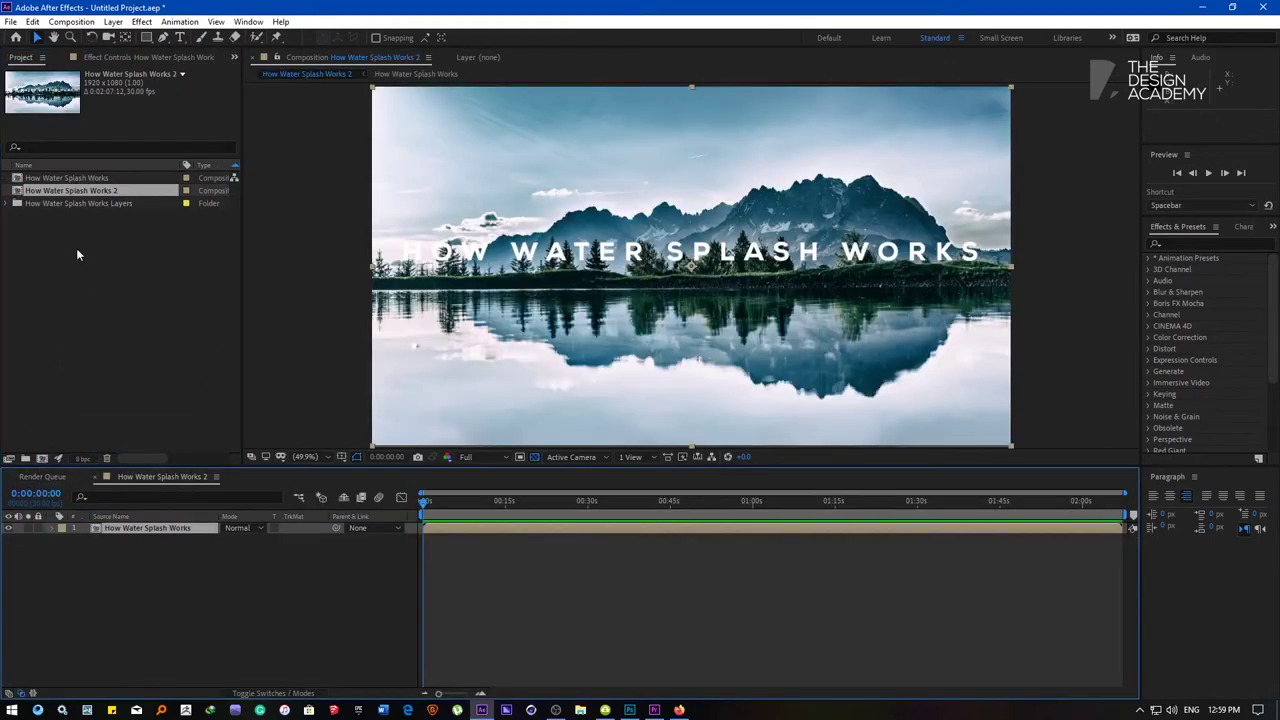
pyautogui.hotkey('ctrl', 'z')
pyautogui.doubleClick(31, 180)
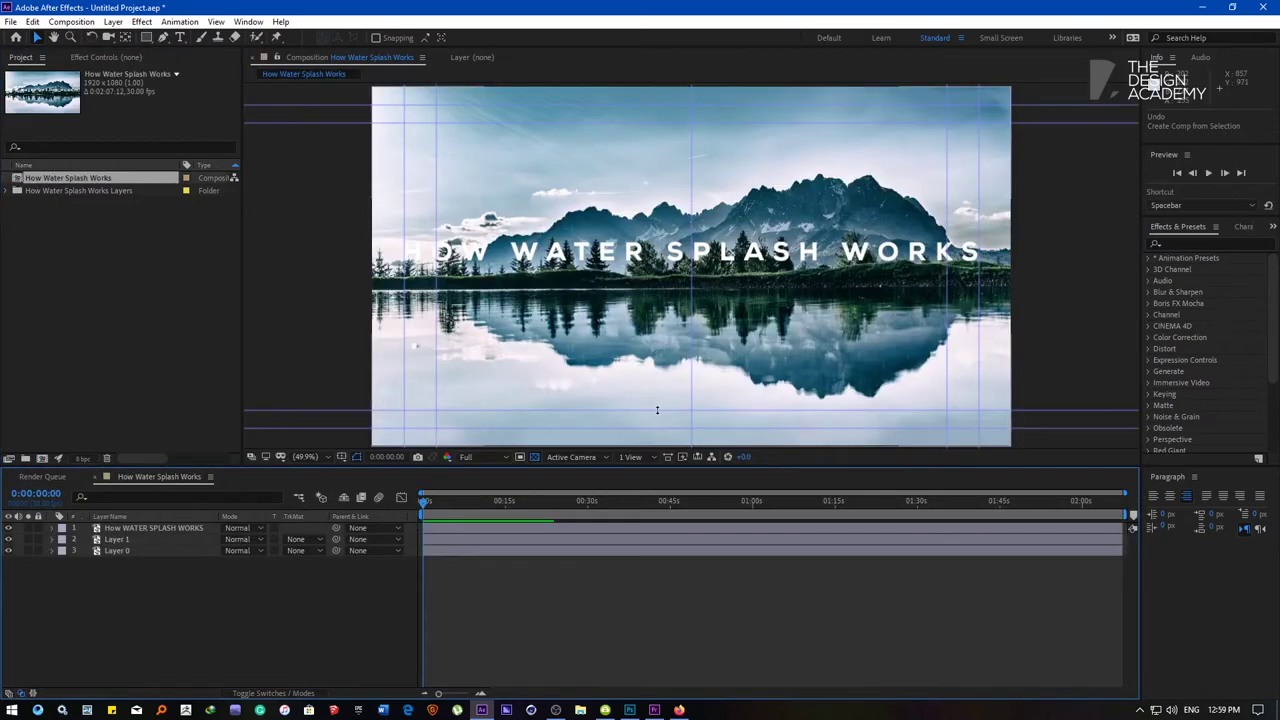
pyautogui.click(324, 457)
pyautogui.click(326, 234)
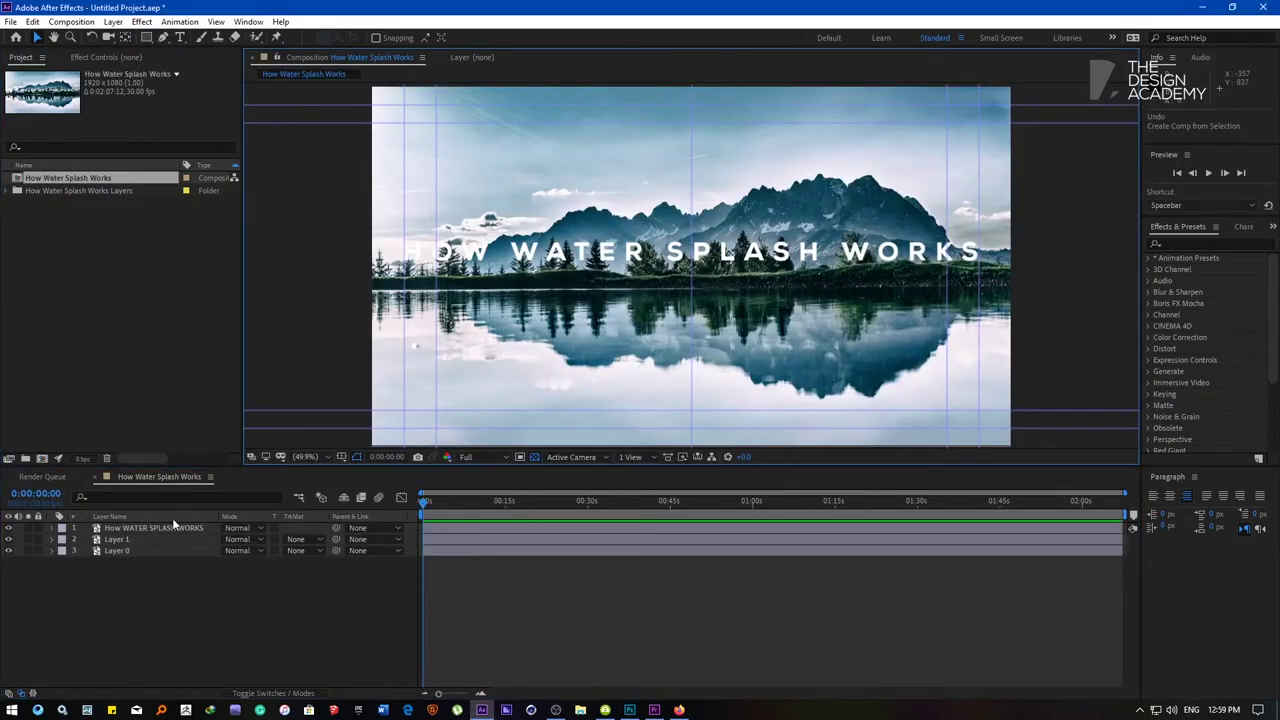
# - Delete the imported title layer and paste the title text from Photoshop as editable text
pyautogui.click(160, 528)
pyautogui.press('Delete')
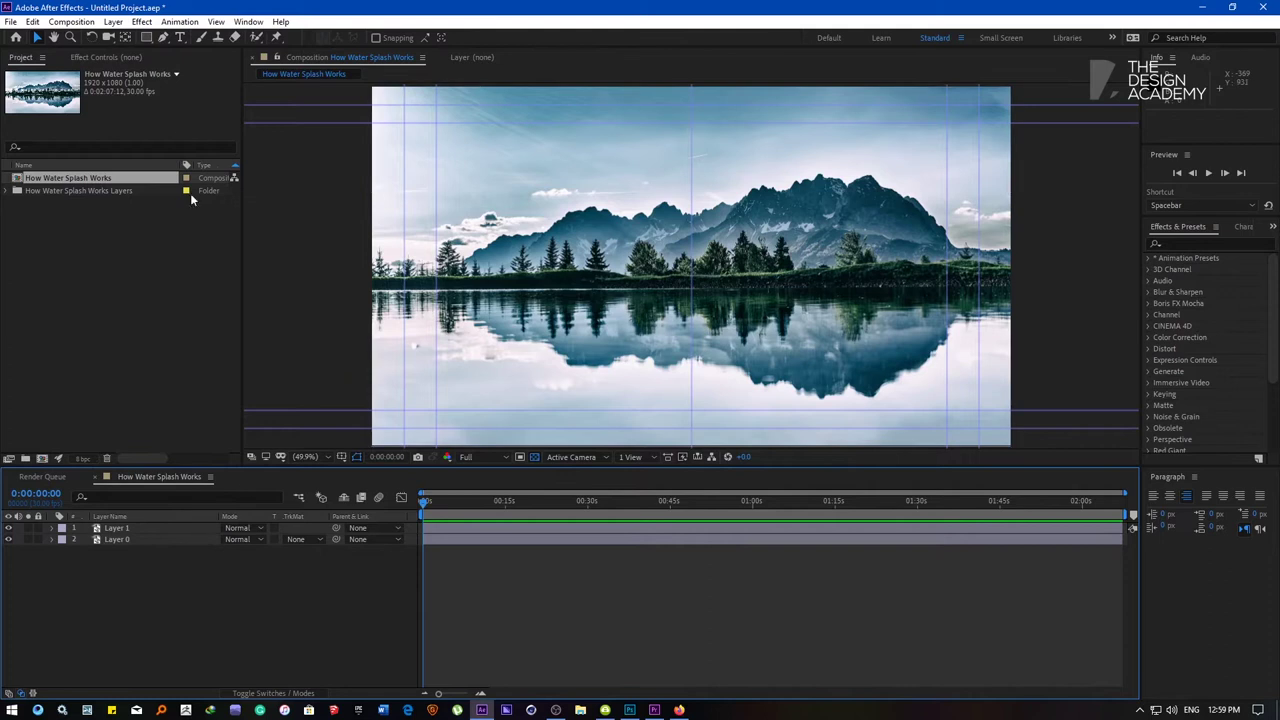
pyautogui.click(629, 709)
pyautogui.click(563, 355)
pyautogui.hotkey('ctrl', 'a')
pyautogui.hotkey('ctrl', 'c')
pyautogui.press('Escape')
pyautogui.hotkey('alt', 'Tab')
pyautogui.hotkey('ctrl', 'v')
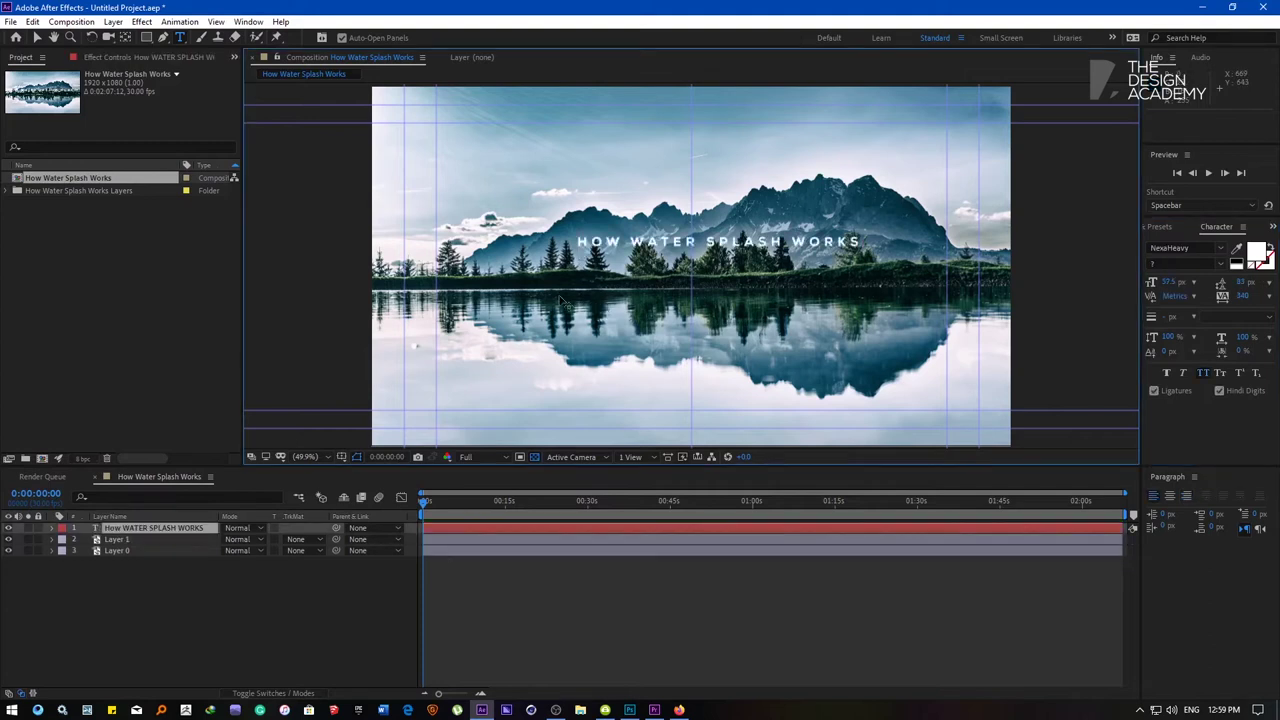
# - Move the pasted title into position over the lake
pyautogui.click(34, 37)
pyautogui.moveTo(700, 242)
pyautogui.mouseDown()
pyautogui.moveTo(700, 266)
pyautogui.moveTo(503, 252)
pyautogui.mouseUp()
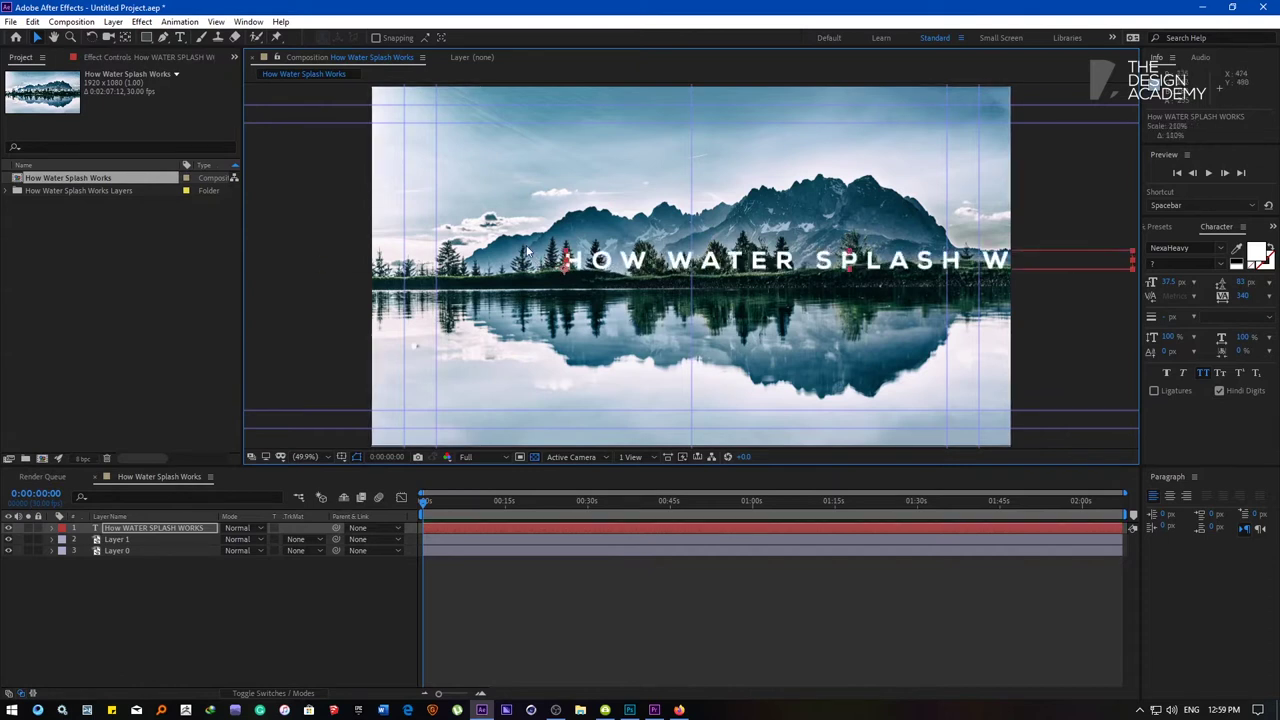
pyautogui.moveTo(657, 265); pyautogui.dragTo(495, 282)
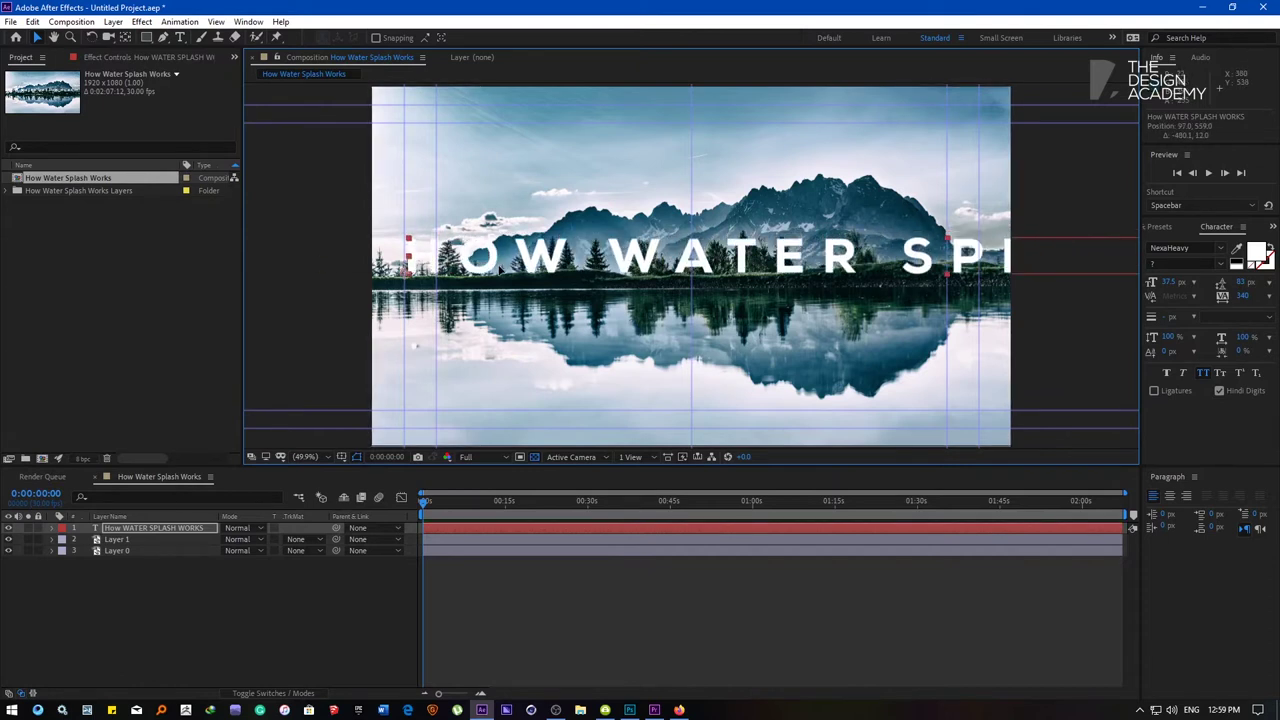
pyautogui.moveTo(495, 280)
pyautogui.mouseDown()
pyautogui.moveTo(554, 266)
pyautogui.moveTo(549, 276)
pyautogui.mouseUp()
pyautogui.press('t')
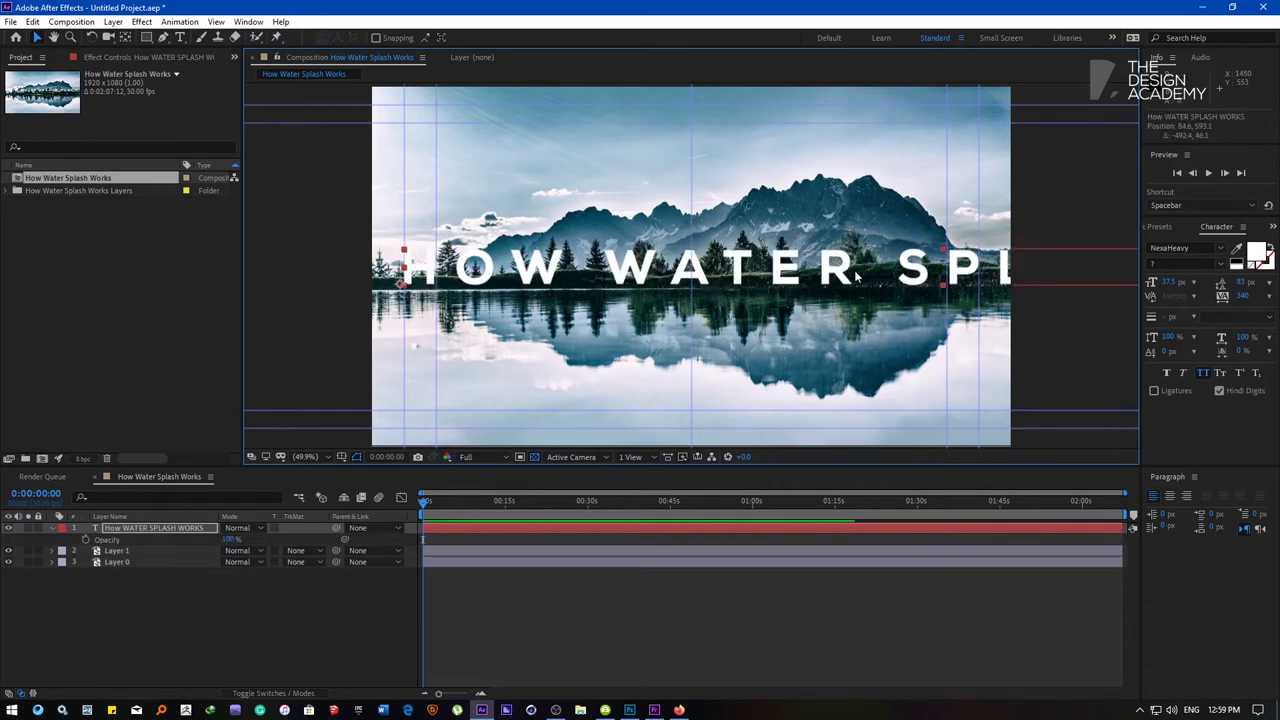
# - Break the title into three lines: HOW WATER / SPLASH / WORKS
pyautogui.doubleClick(855, 275)
pyautogui.click(855, 275)
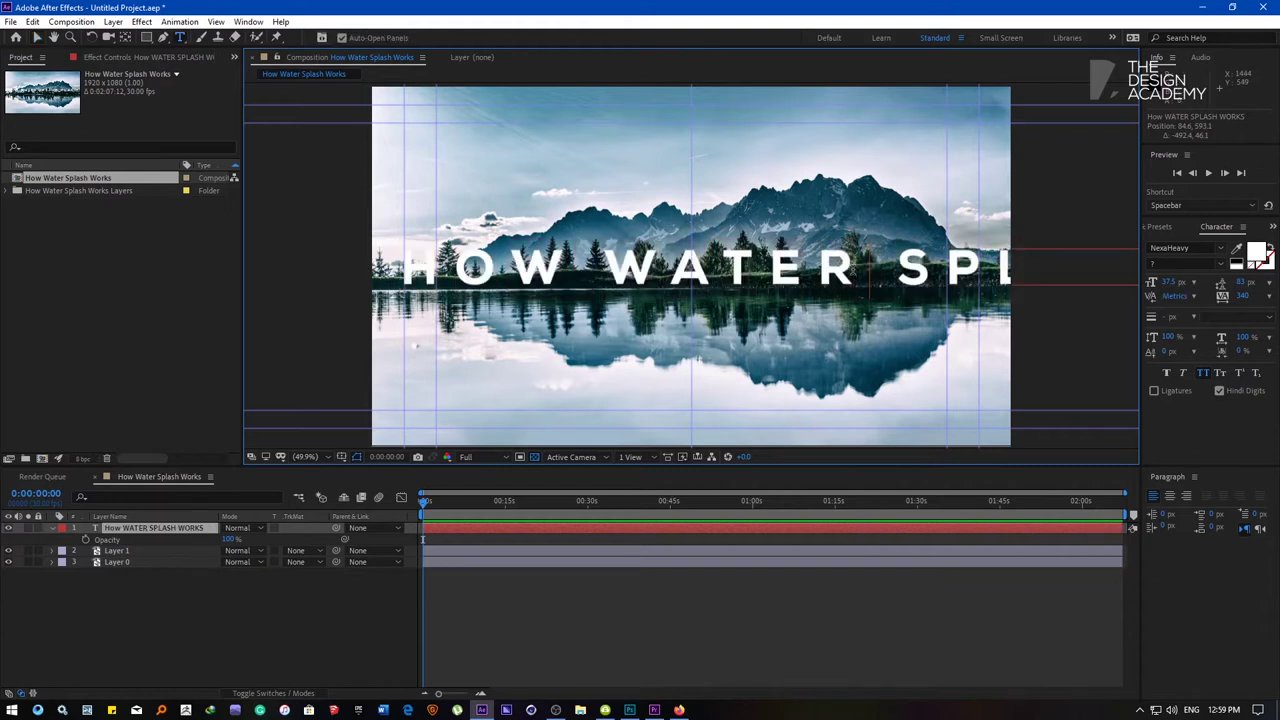
pyautogui.press('Return')
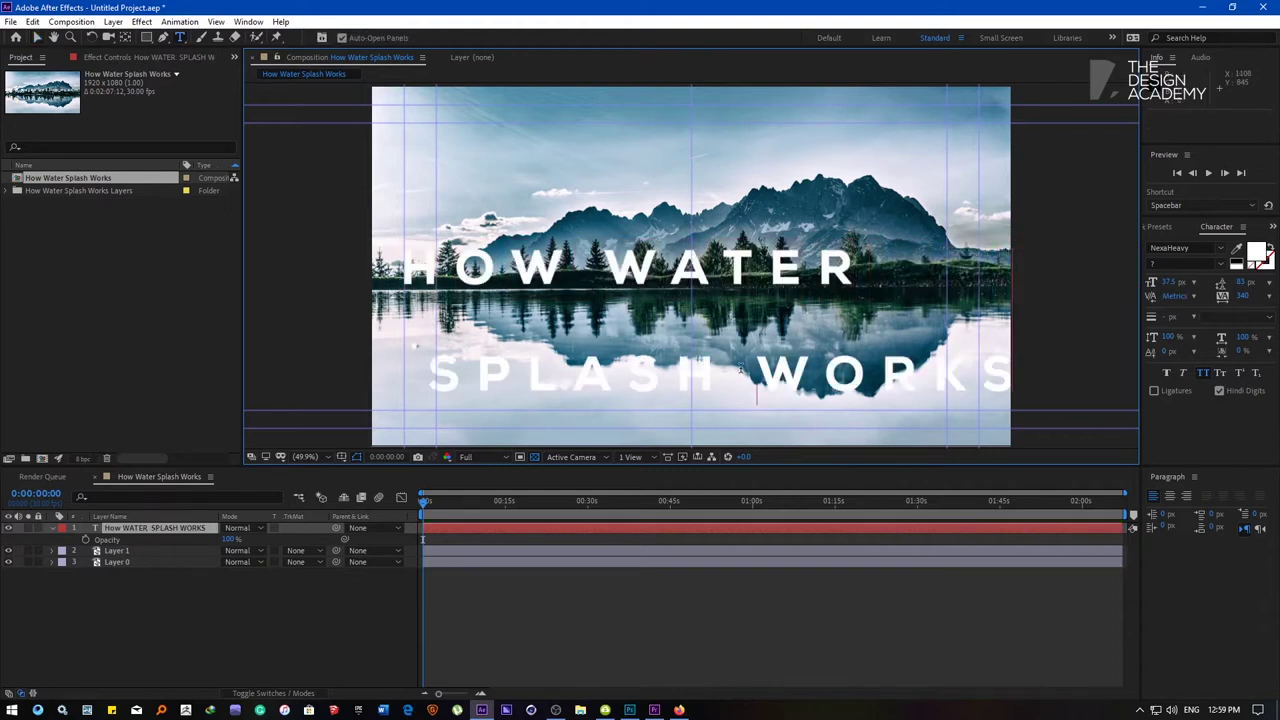
pyautogui.press('BackSpace')
pyautogui.press('BackSpace')
pyautogui.press('BackSpace')
pyautogui.click(36, 38)
pyautogui.press('space')
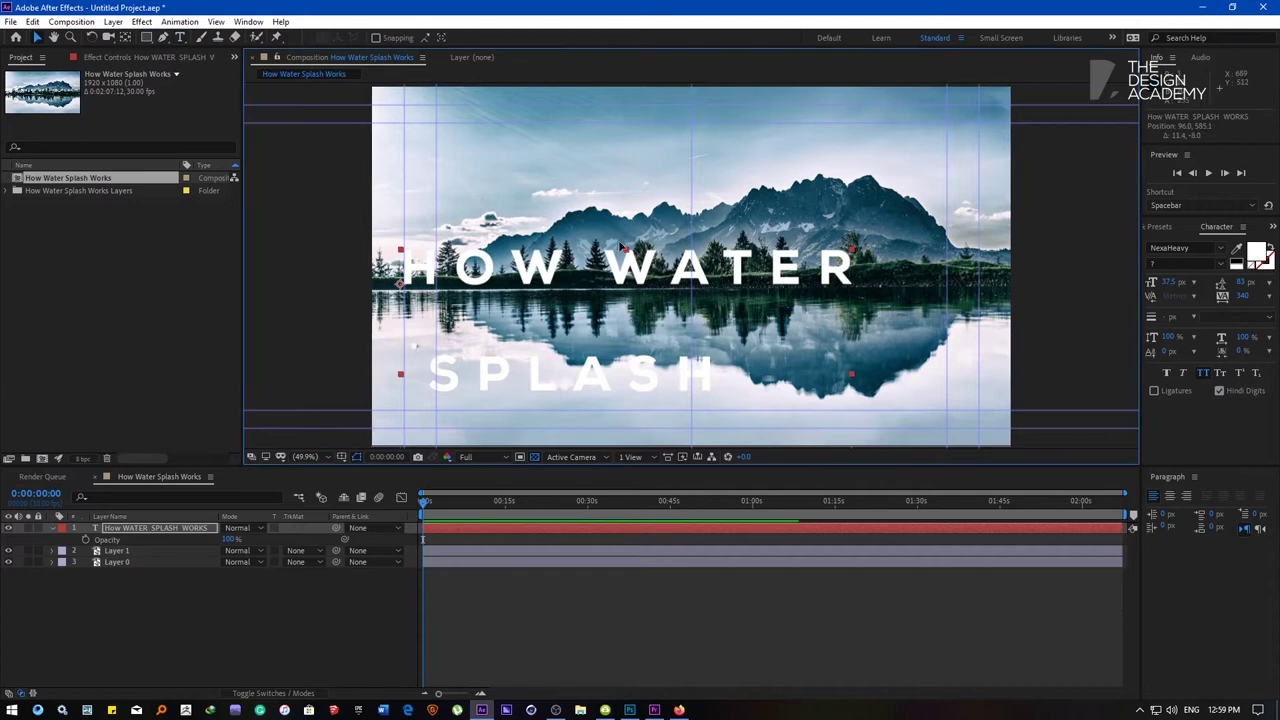
pyautogui.hotkey('ctrl', 't')
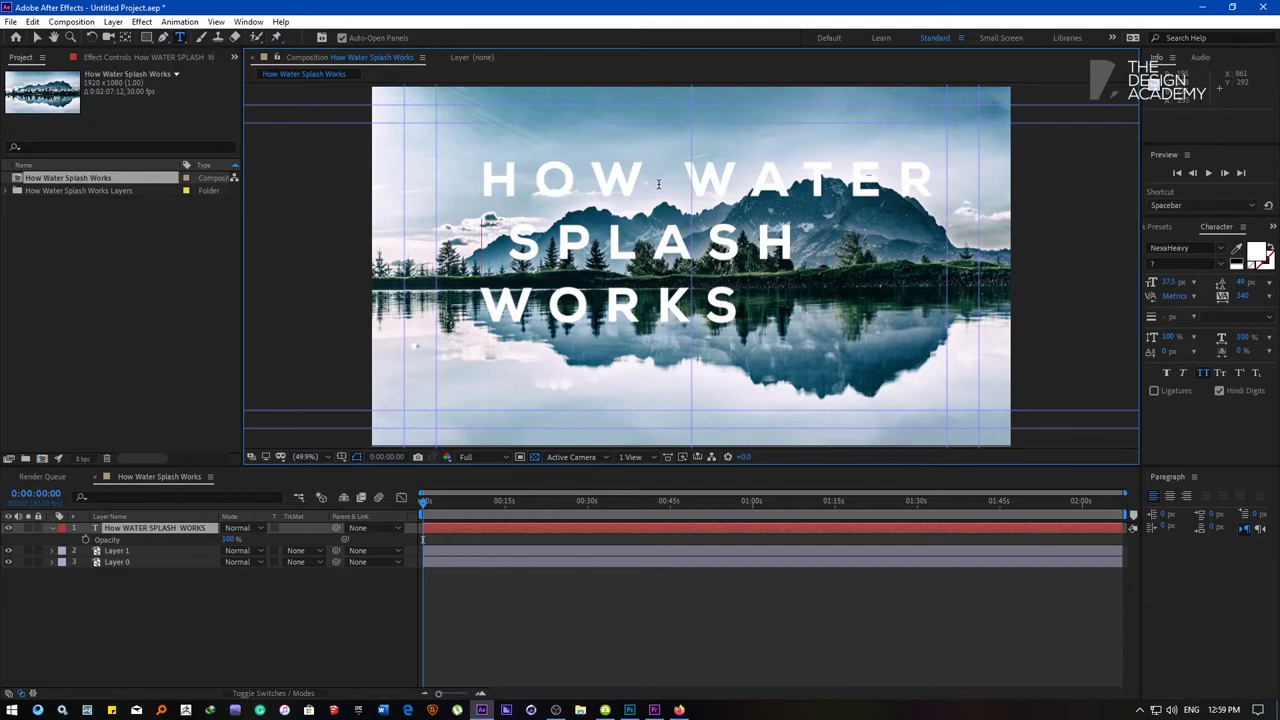
# - Remove the stray space, increase line spacing, and enlarge the title font size
pyautogui.press('Delete')
pyautogui.hotkey('ctrl', 'a')
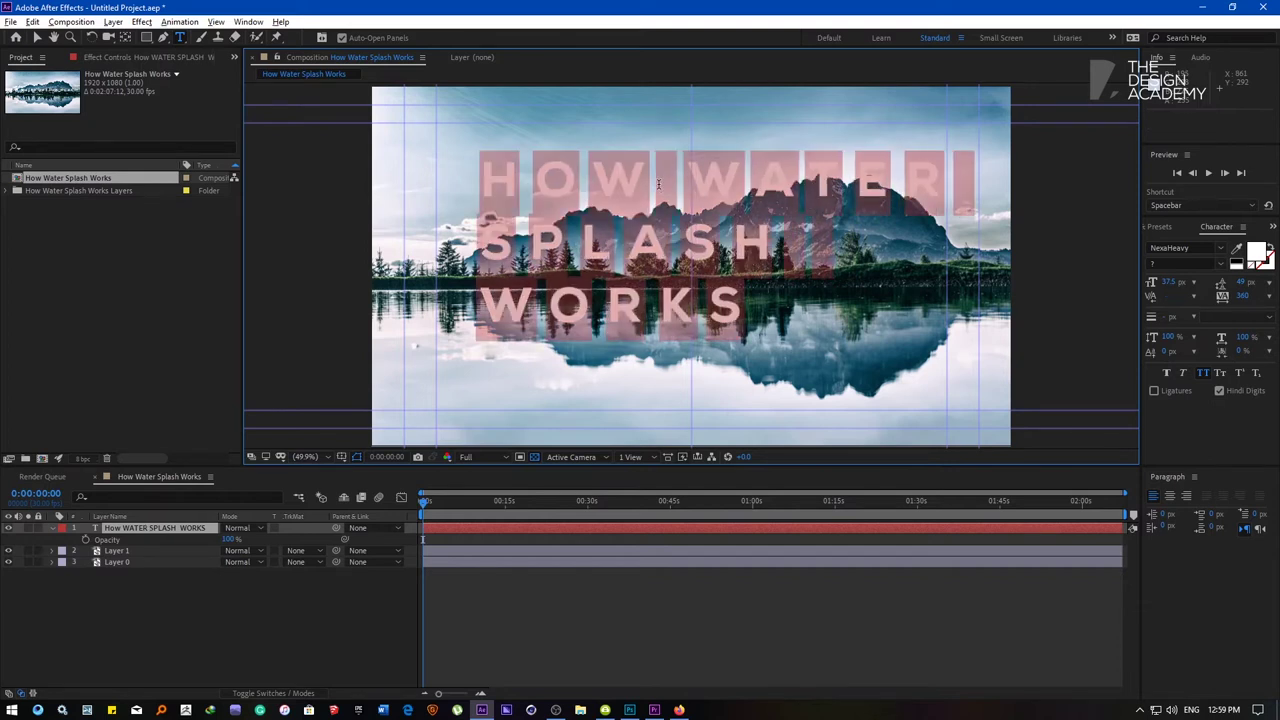
pyautogui.hotkey('alt', 'Down')
pyautogui.hotkey('alt', 'Down')
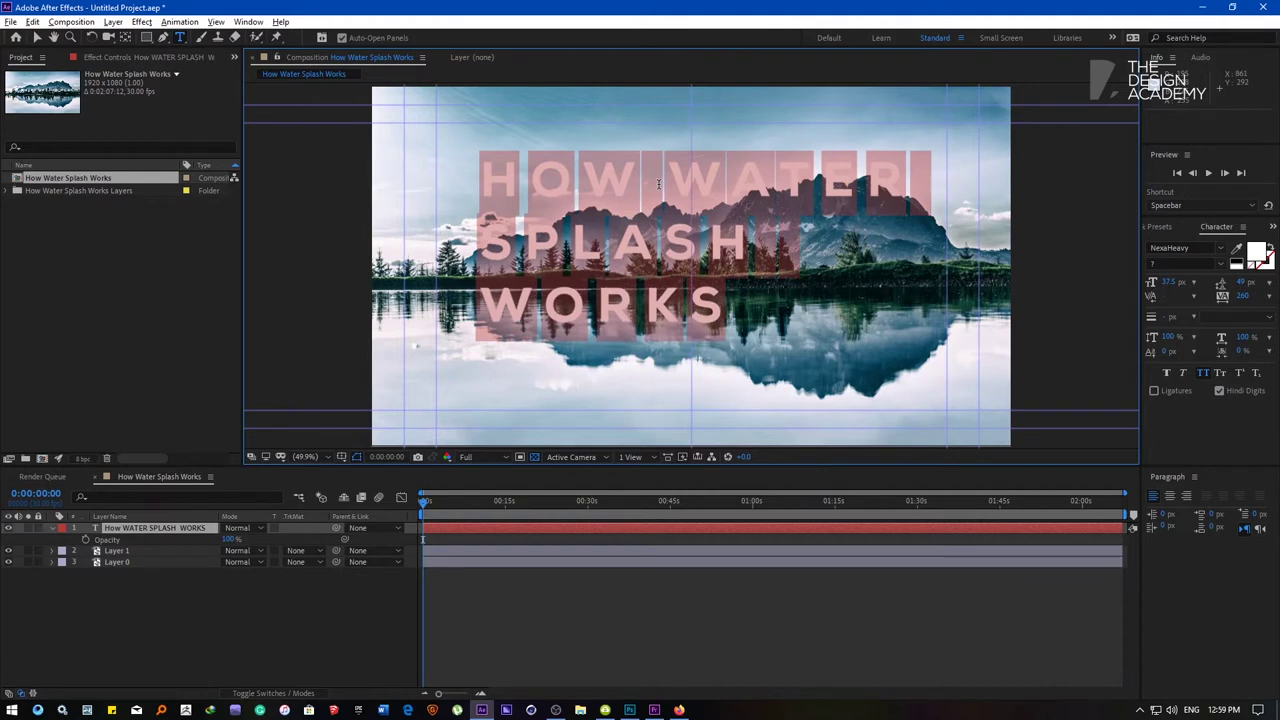
pyautogui.hotkey('ctrl', 'shift', '.')
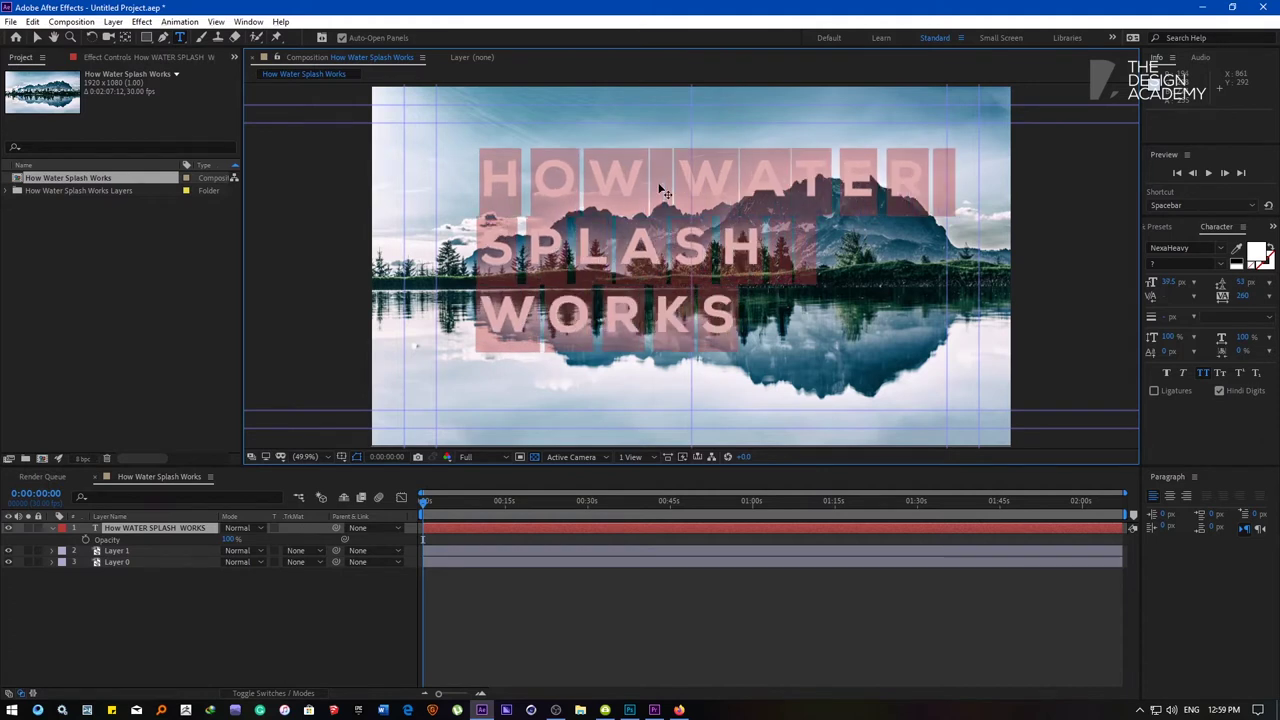
pyautogui.hotkey('ctrl', 'shift', '.')
pyautogui.hotkey('ctrl', 'shift', '.')
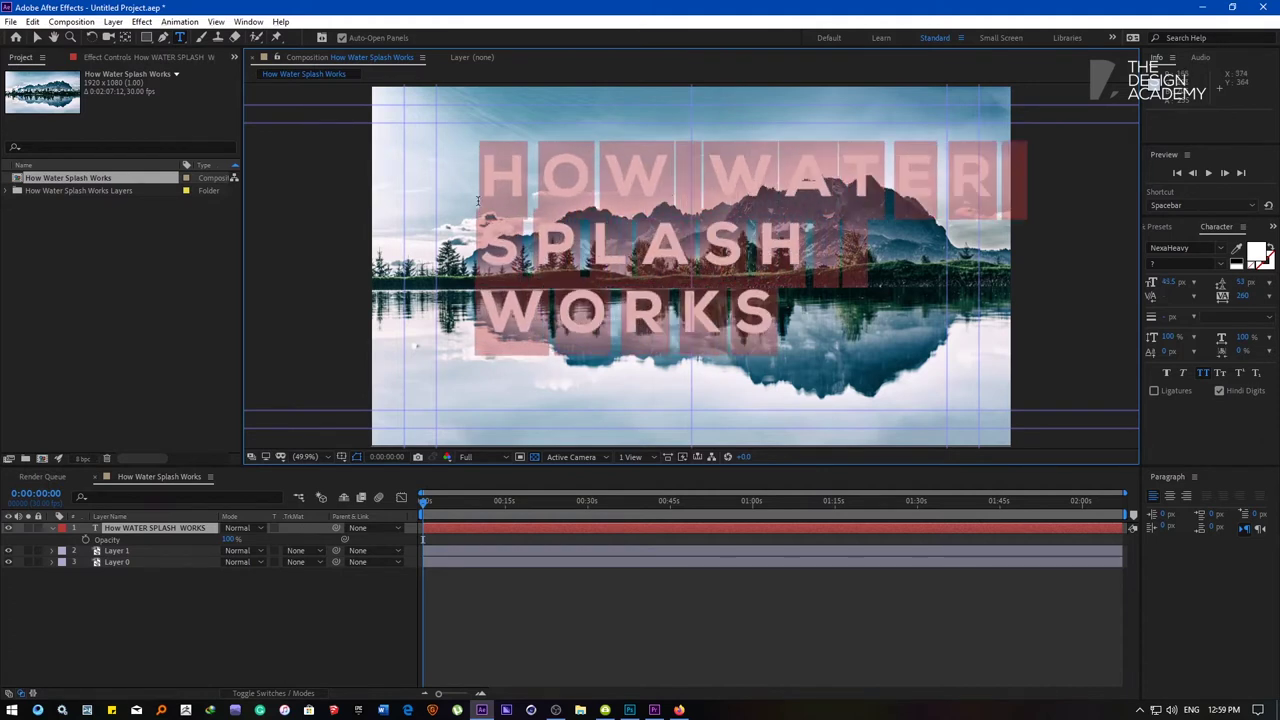
pyautogui.click(36, 37)
# - Scale and reposition the title so it sits centred over the mountains and lake
pyautogui.moveTo(629, 245)
pyautogui.mouseDown()
pyautogui.moveTo(586, 268)
pyautogui.moveTo(553, 246)
pyautogui.moveTo(549, 222)
pyautogui.moveTo(549, 277)
pyautogui.moveTo(544, 267)
pyautogui.mouseUp()
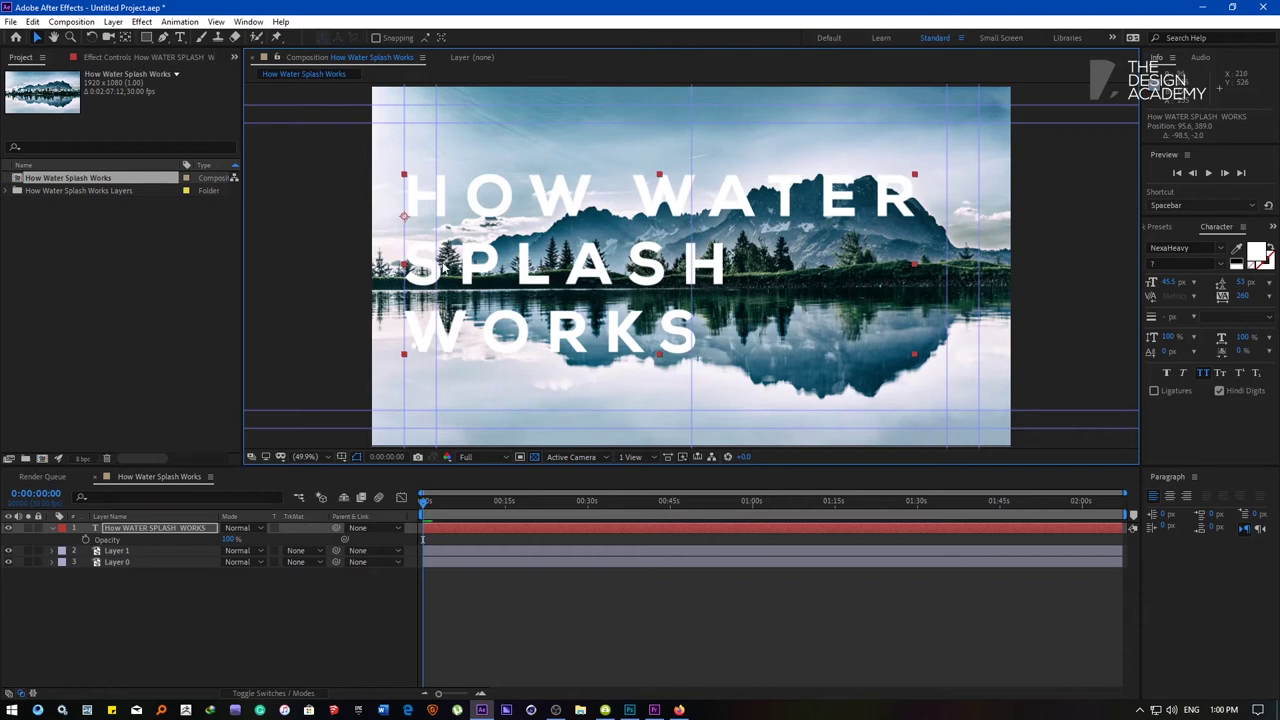
pyautogui.moveTo(914, 353); pyautogui.dragTo(838, 333)
pyautogui.moveTo(620, 288)
pyautogui.mouseDown()
pyautogui.moveTo(695, 311)
pyautogui.moveTo(680, 298)
pyautogui.mouseUp()
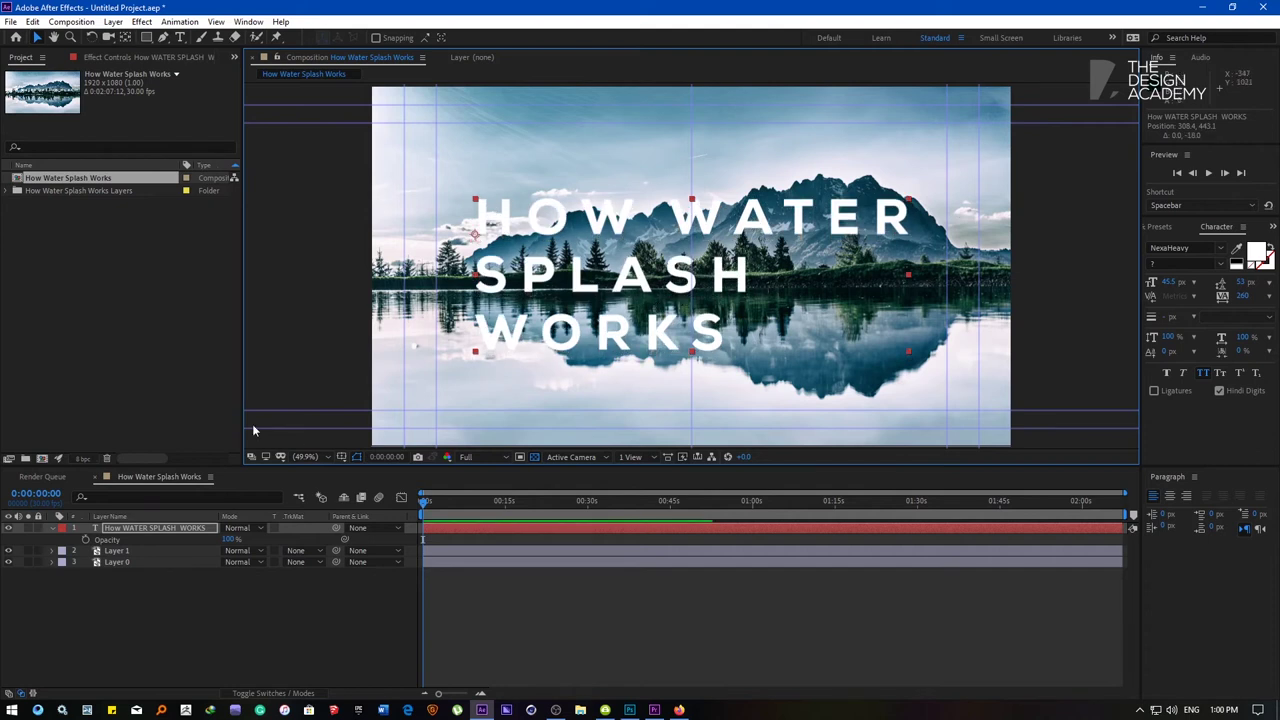
pyautogui.click(145, 223)
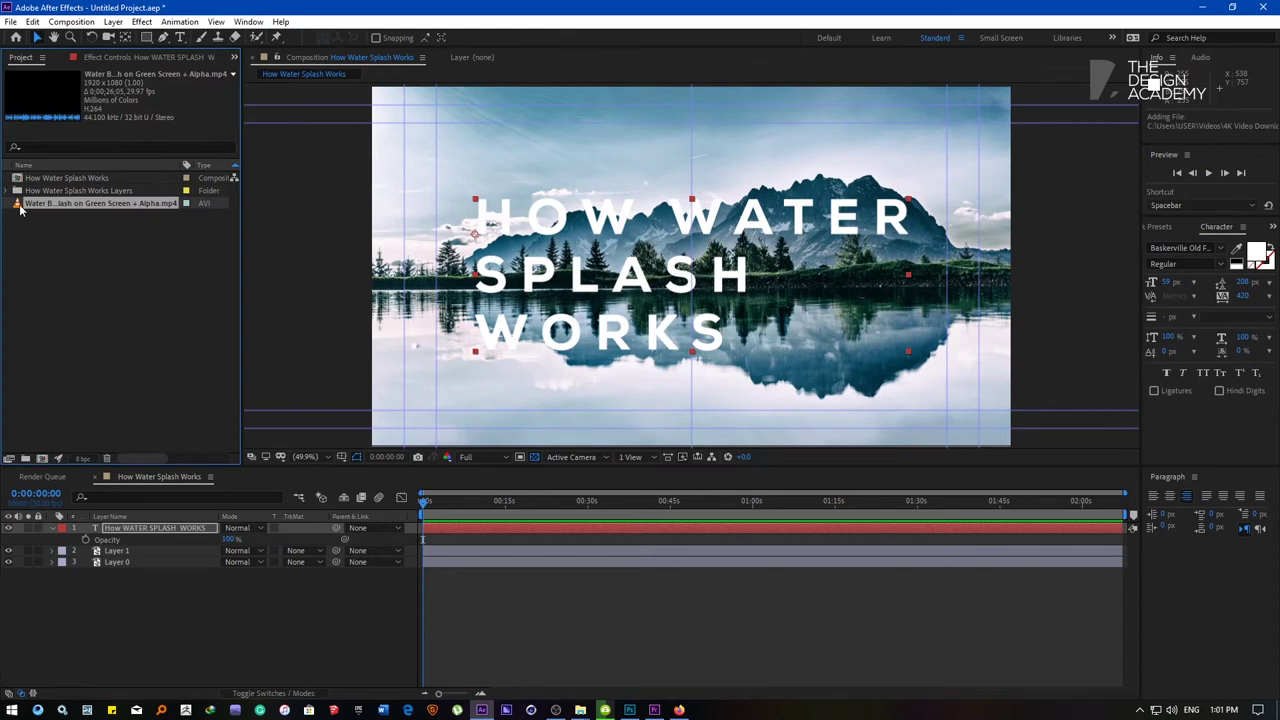
# - Create a new composition from the water-splash footage
pyautogui.doubleClick(19, 208)
pyautogui.moveTo(20, 205); pyautogui.dragTo(42, 385)
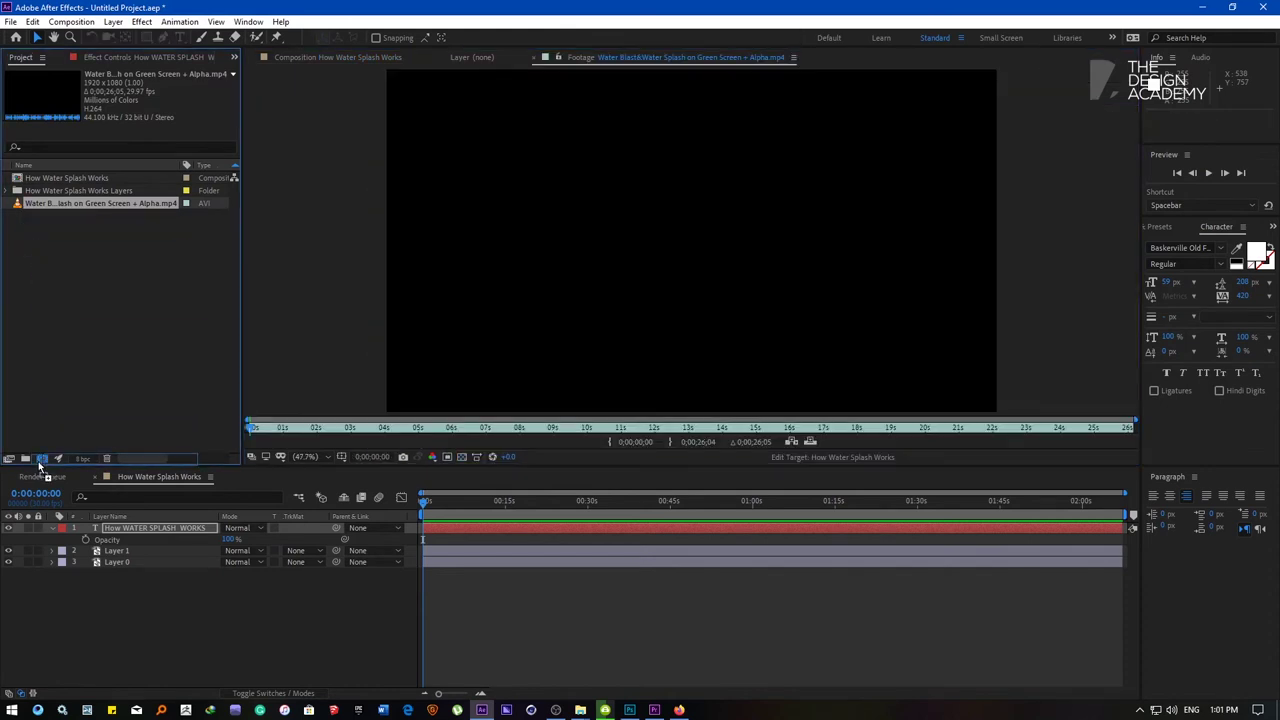
pyautogui.moveTo(40, 465); pyautogui.dragTo(42, 460)
pyautogui.moveTo(428, 502)
pyautogui.mouseDown()
pyautogui.moveTo(621, 514)
pyautogui.moveTo(458, 508)
pyautogui.moveTo(585, 516)
pyautogui.mouseUp()
# - Split off and delete the clip's tail, then trim the comp to the 6-second work area
pyautogui.hotkey('ctrl', 'shift', 'd')
pyautogui.press('Delete')
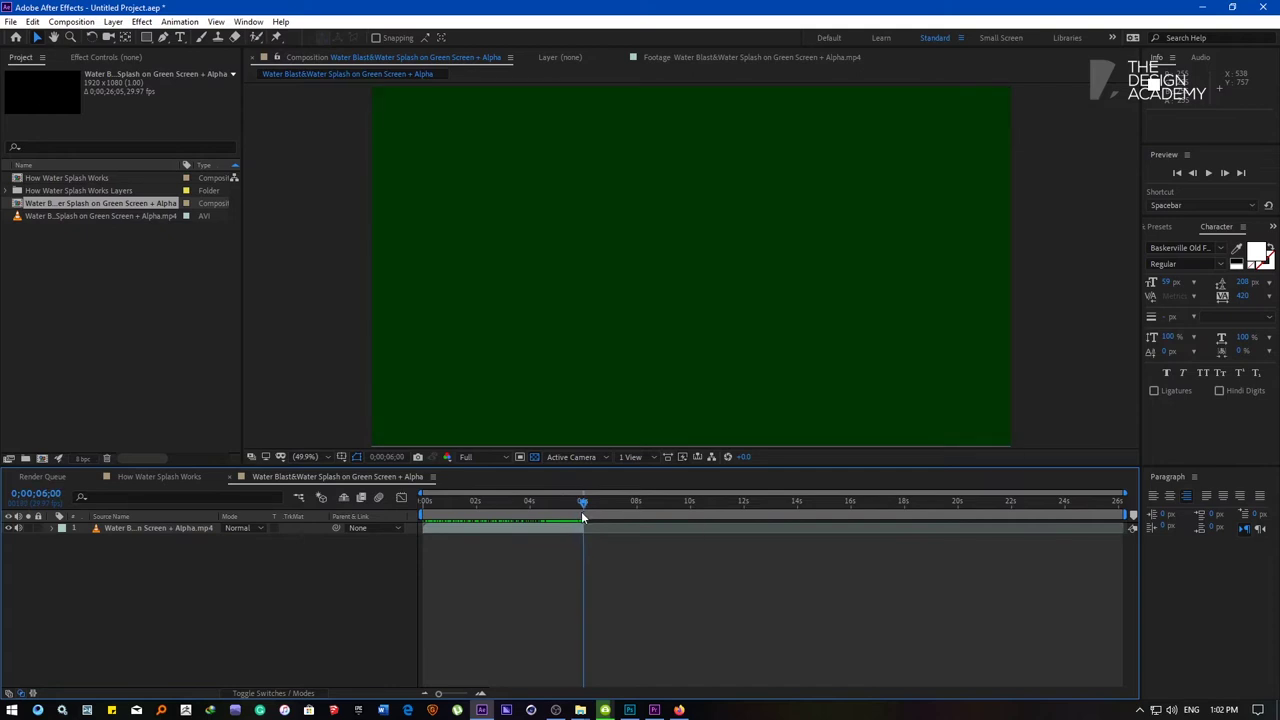
pyautogui.press('n')
pyautogui.rightClick(584, 517)
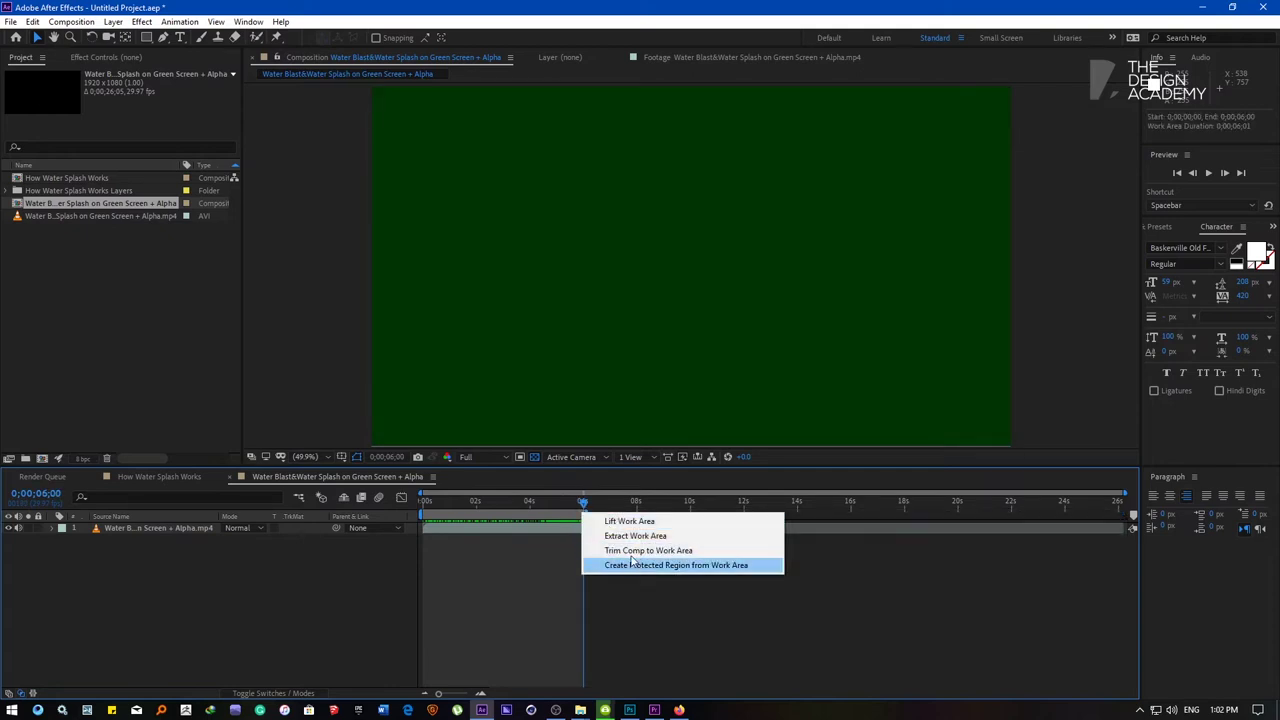
pyautogui.click(632, 552)
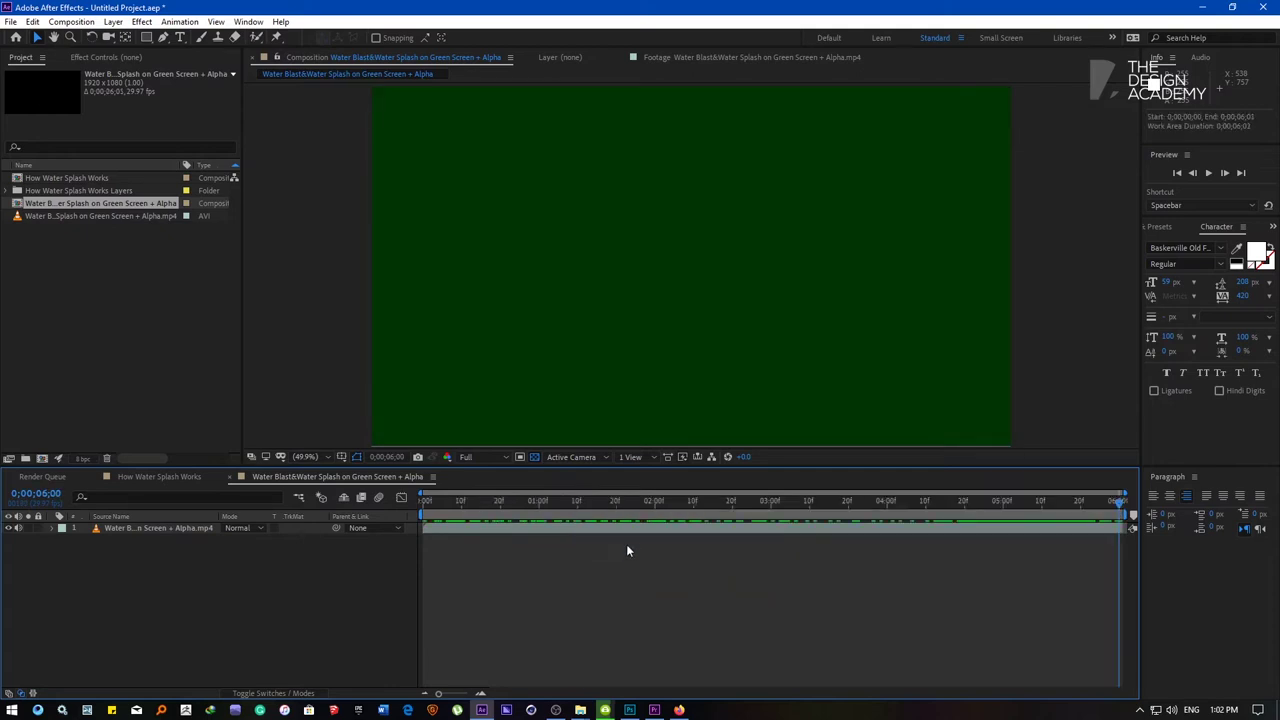
# - Keyframe the splash layer's opacity from 100% to 0% at the end
pyautogui.click(991, 526)
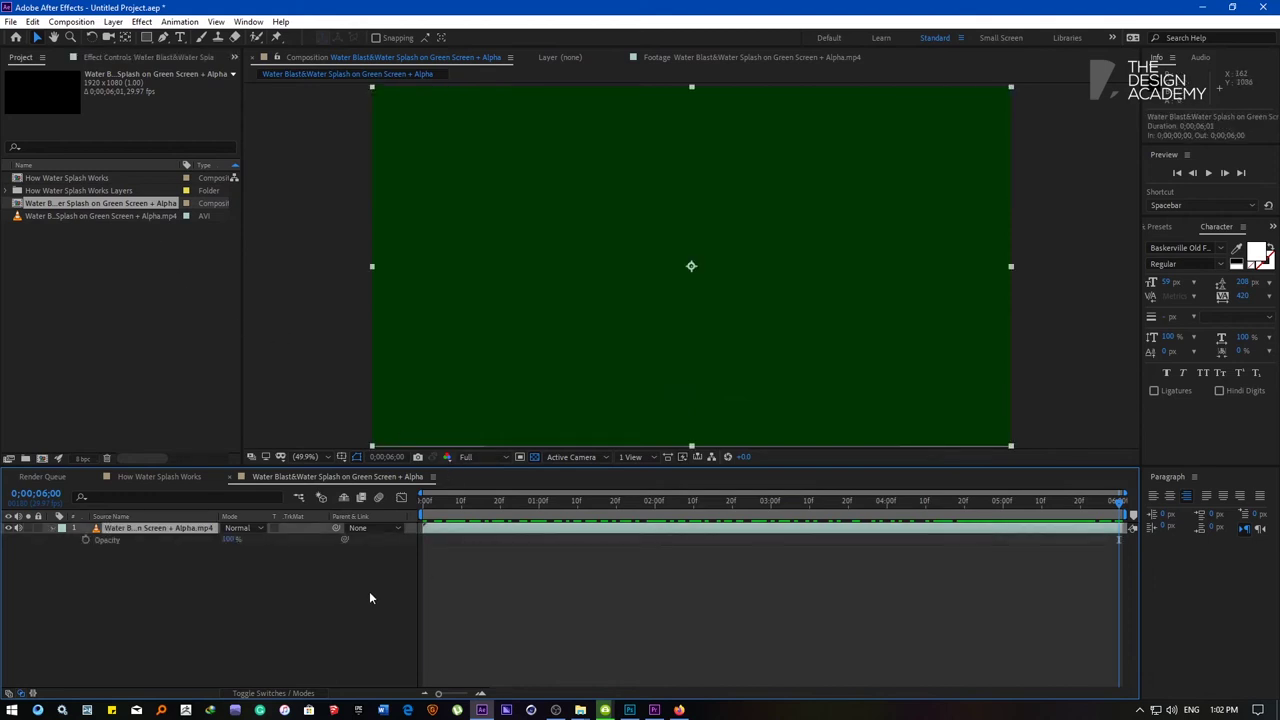
pyautogui.hotkey('alt', 'shift', 't')
pyautogui.write('0')
pyautogui.press('Return')
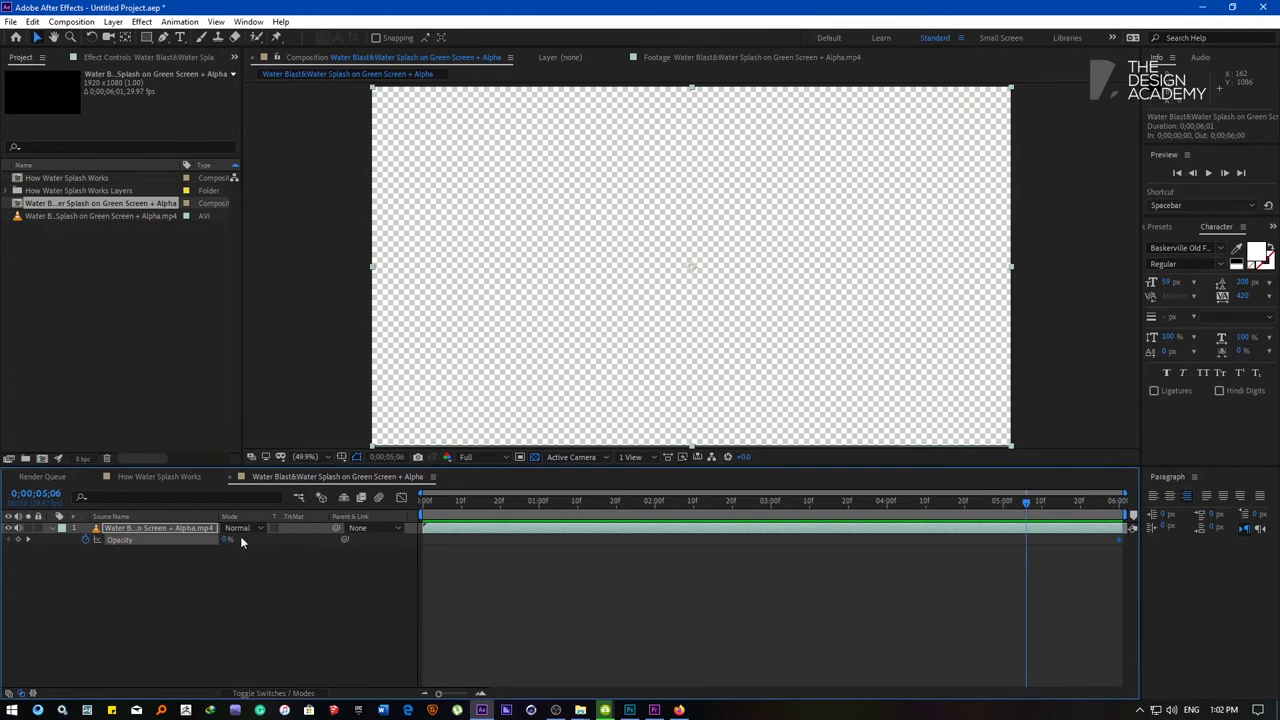
pyautogui.press('Return')
pyautogui.moveTo(1028, 507); pyautogui.dragTo(1054, 513)
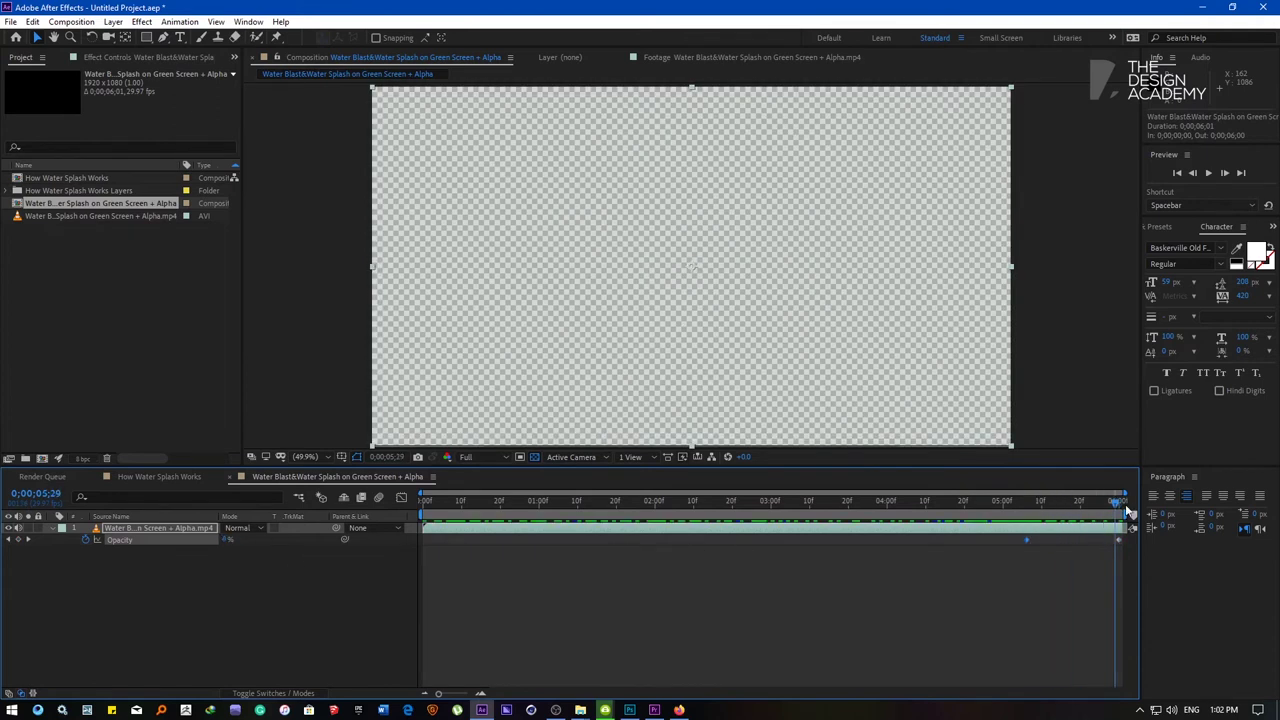
# - Add a black solid layer beneath the splash footage
pyautogui.hotkey('ctrl', 'y')
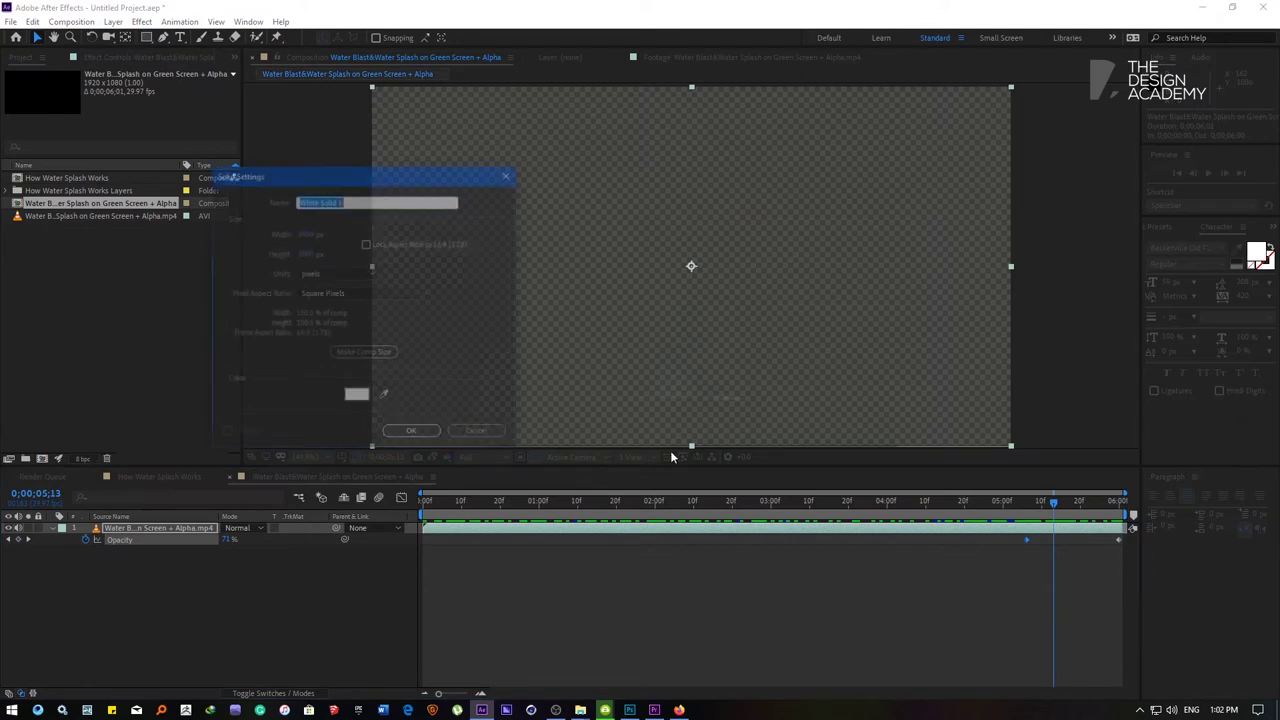
pyautogui.click(357, 396)
pyautogui.click(445, 478)
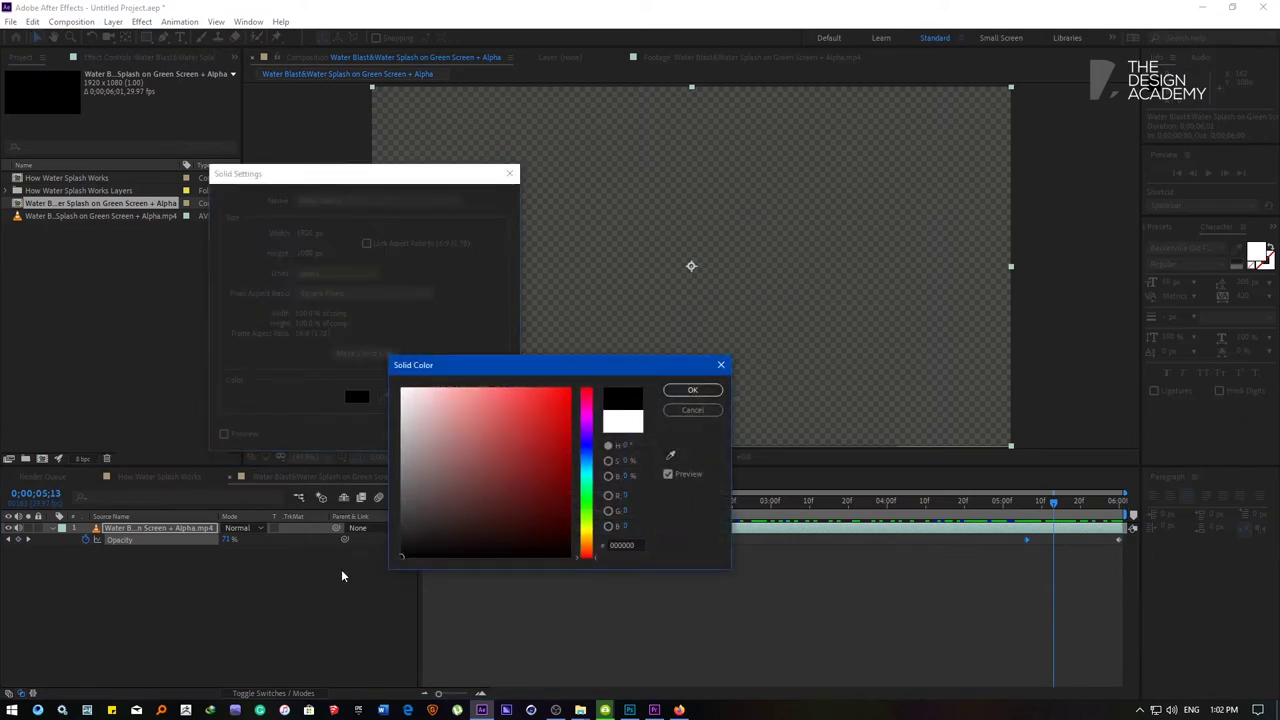
pyautogui.click(693, 391)
pyautogui.click(410, 433)
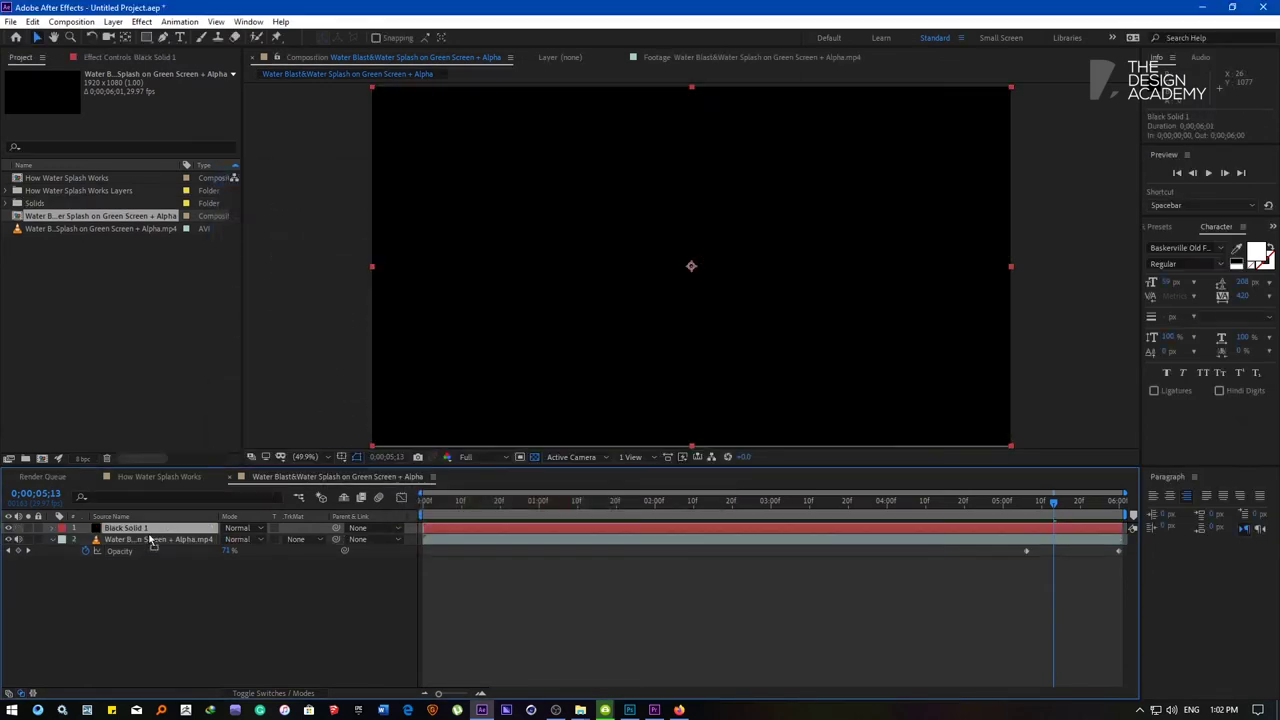
pyautogui.moveTo(503, 503); pyautogui.dragTo(688, 518)
pyautogui.click(343, 634)
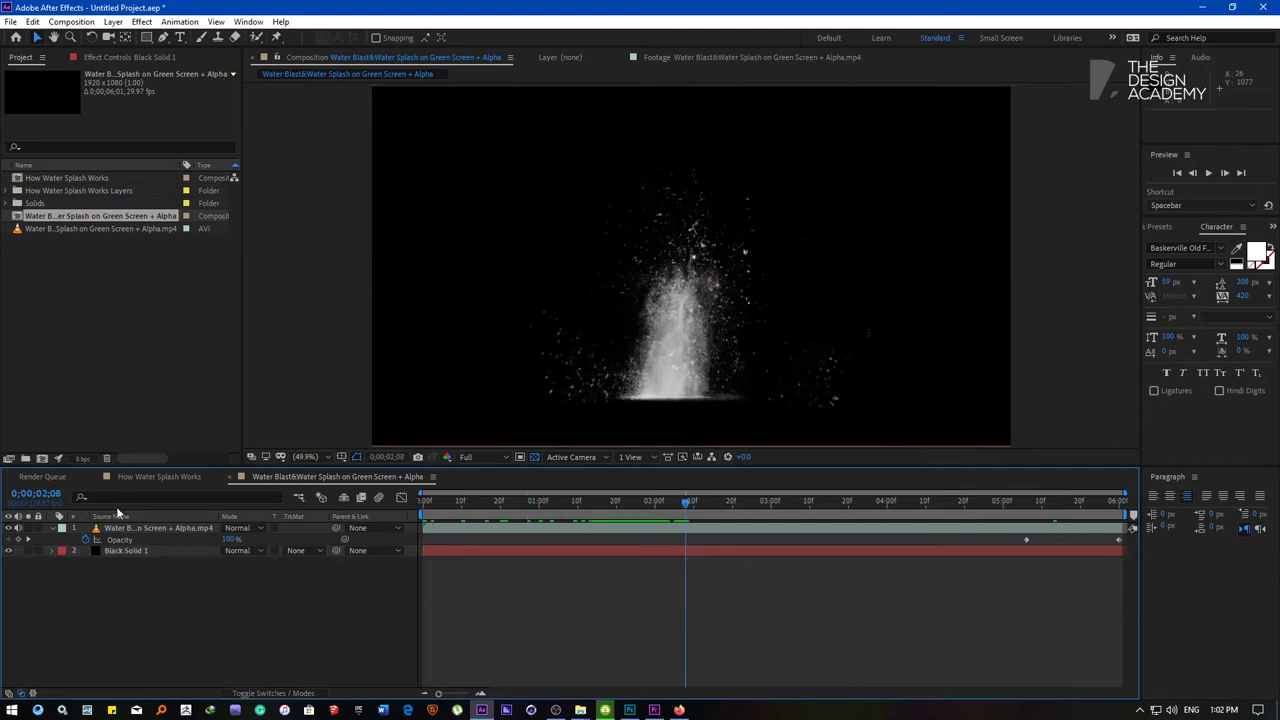
# - Place the splash composition on top of the title composition's layers
pyautogui.click(185, 476)
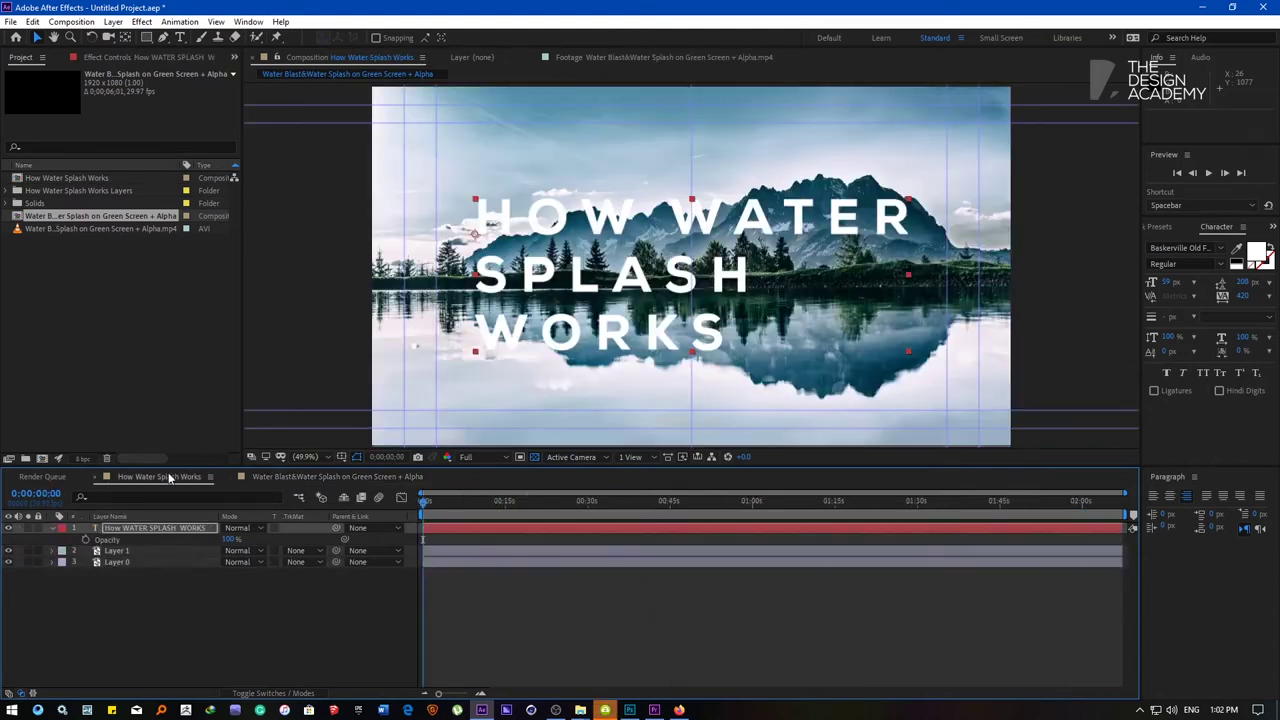
pyautogui.moveTo(57, 228); pyautogui.dragTo(123, 342)
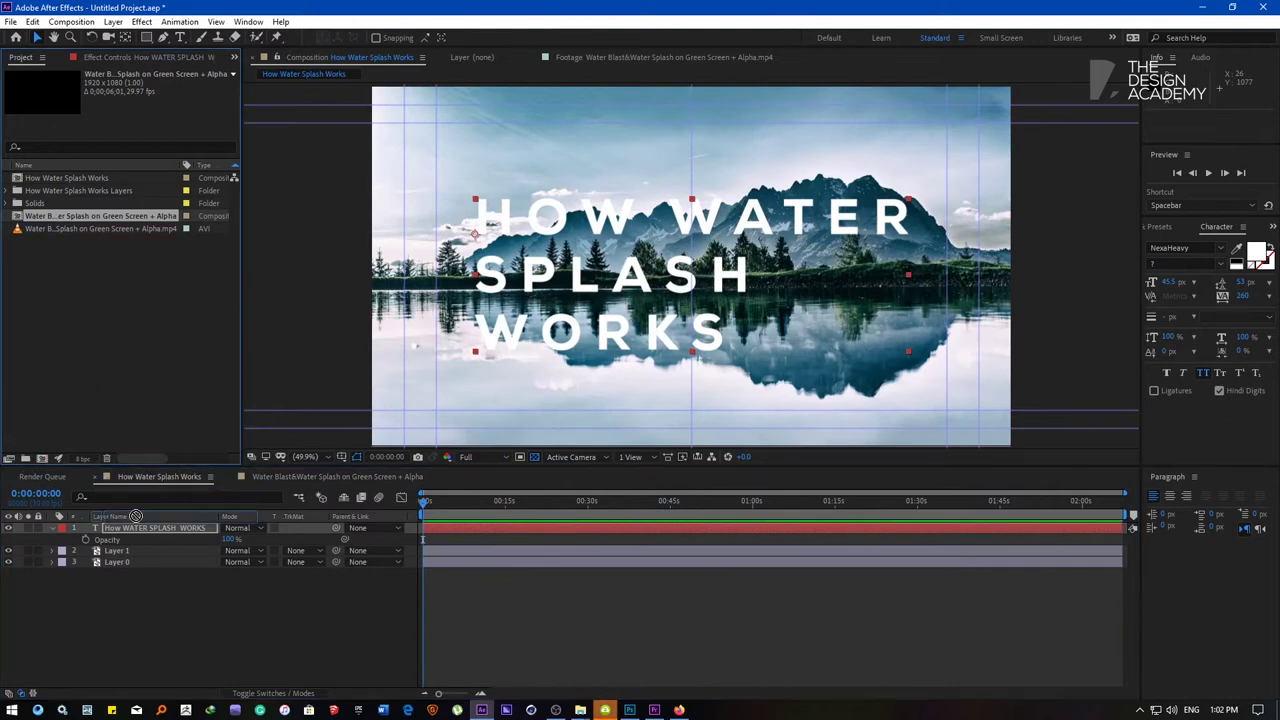
pyautogui.moveTo(66, 219); pyautogui.dragTo(164, 524)
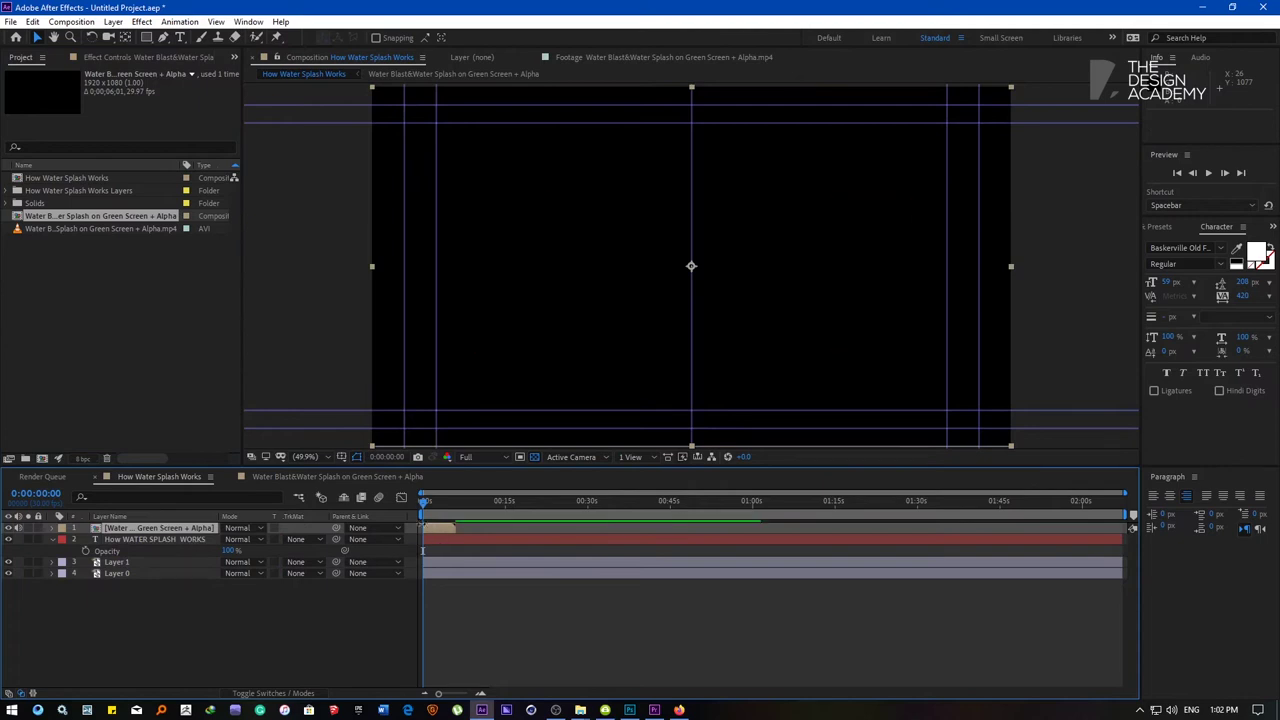
pyautogui.moveTo(428, 506); pyautogui.dragTo(437, 502)
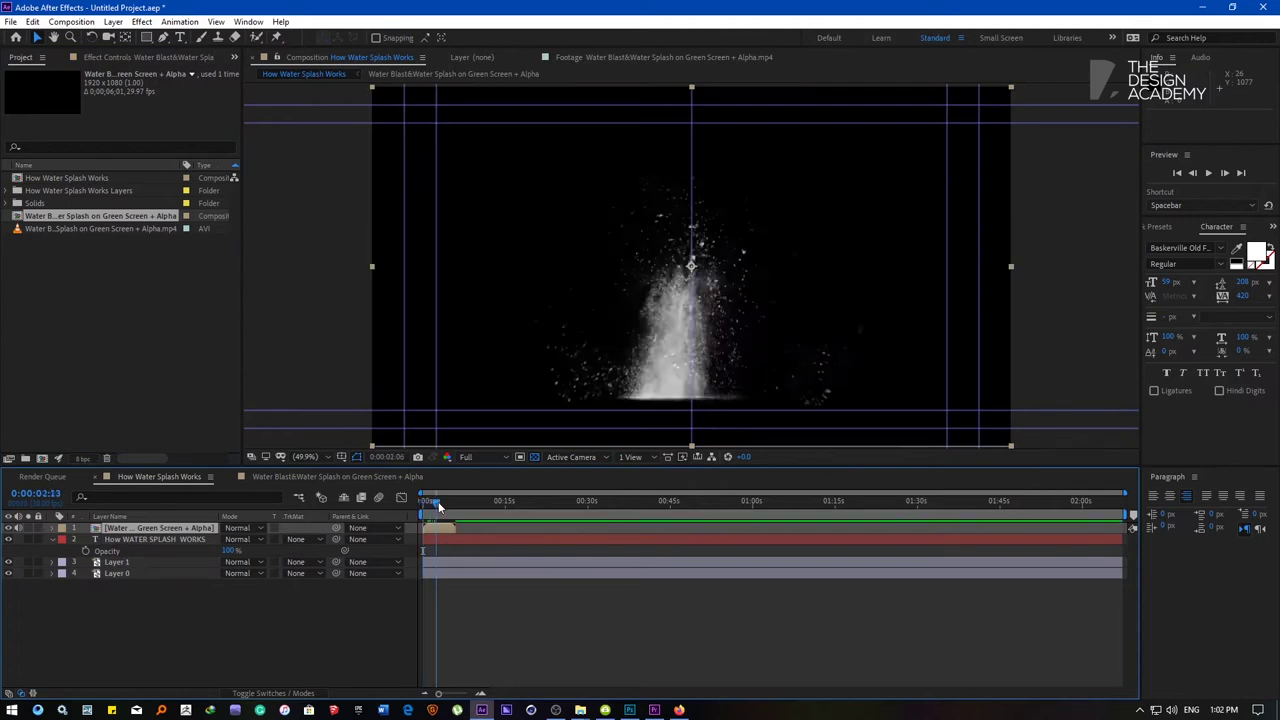
# - Set the splash layer's mode to Stencil Luma and preview the title reveal
pyautogui.click(248, 530)
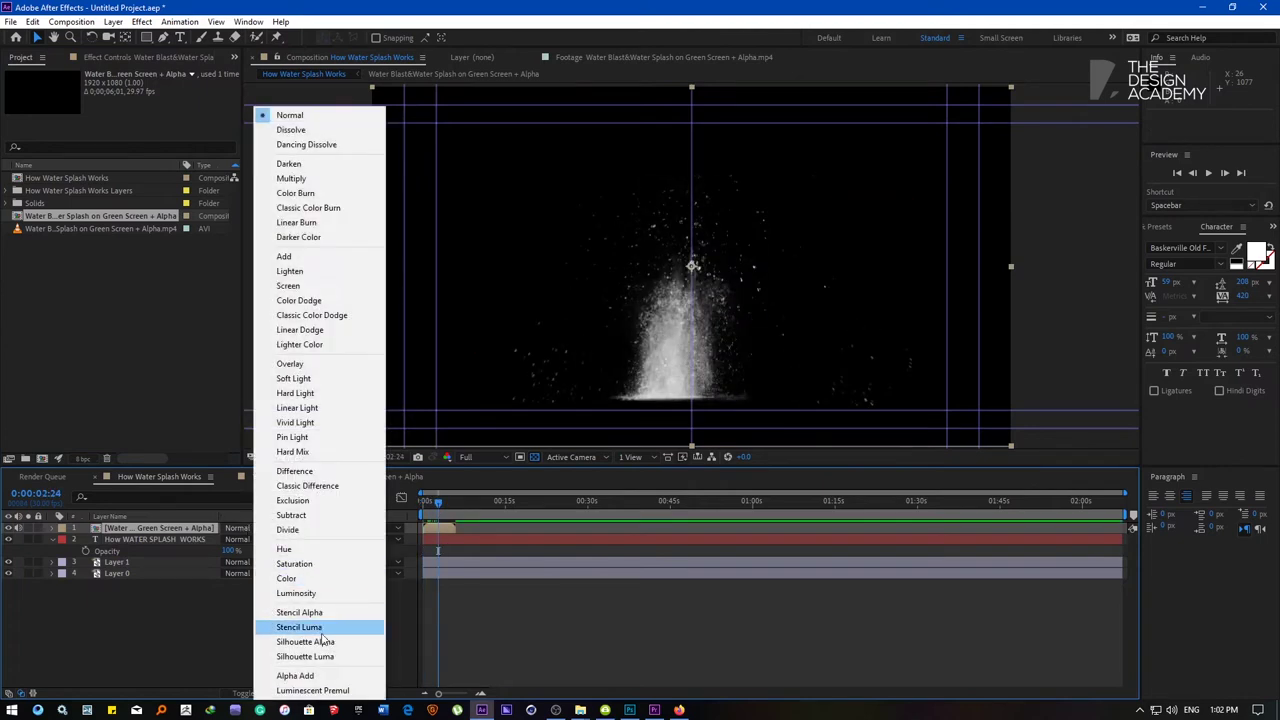
pyautogui.click(320, 613)
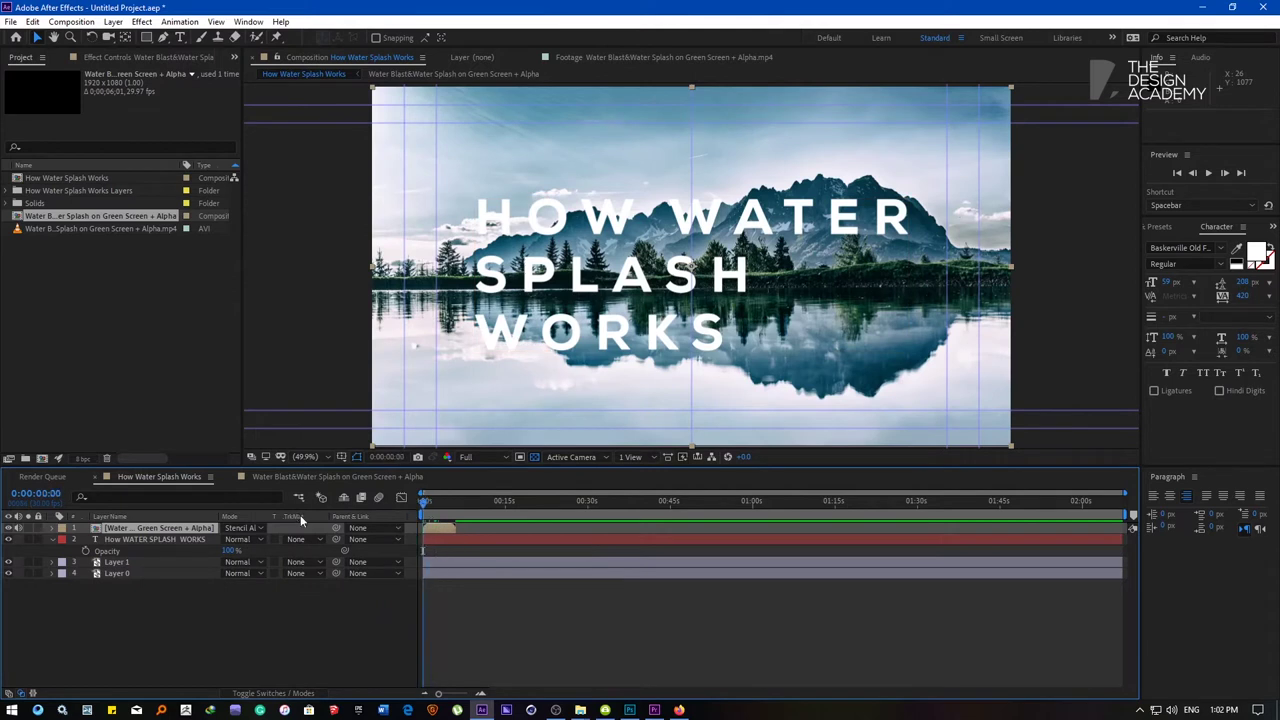
pyautogui.hotkey('shift', '=')
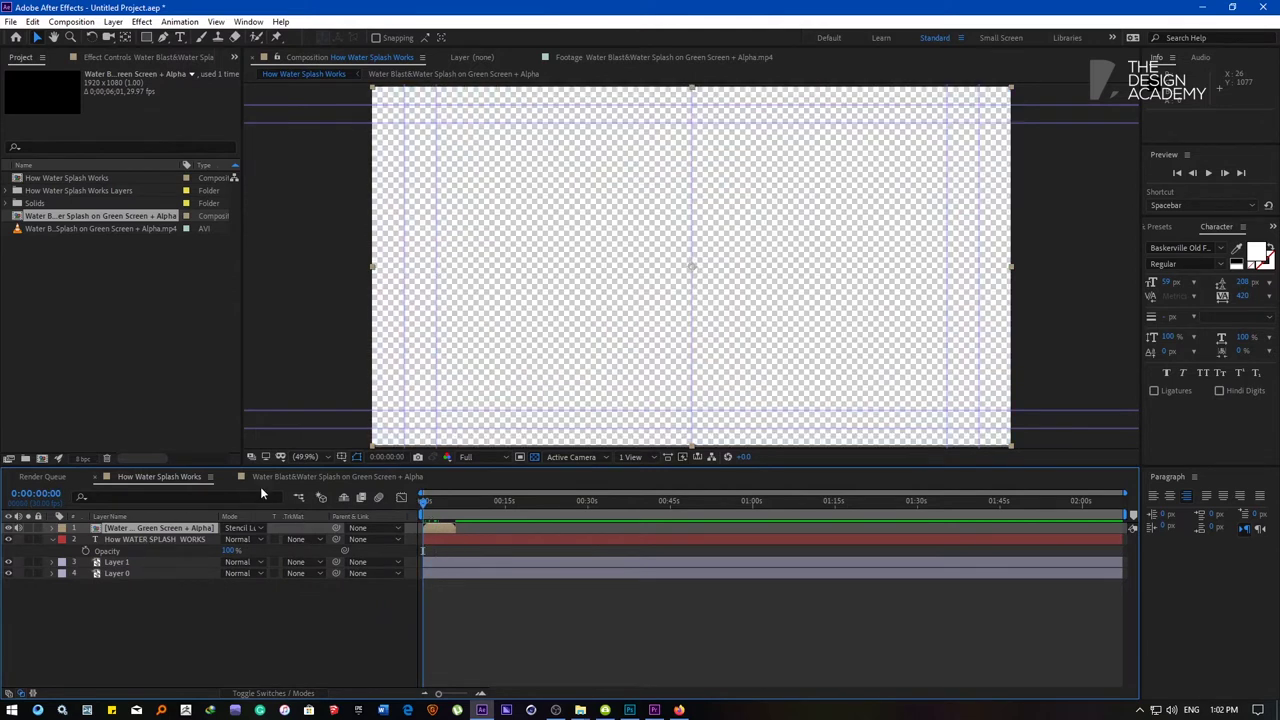
pyautogui.moveTo(424, 505); pyautogui.dragTo(438, 505)
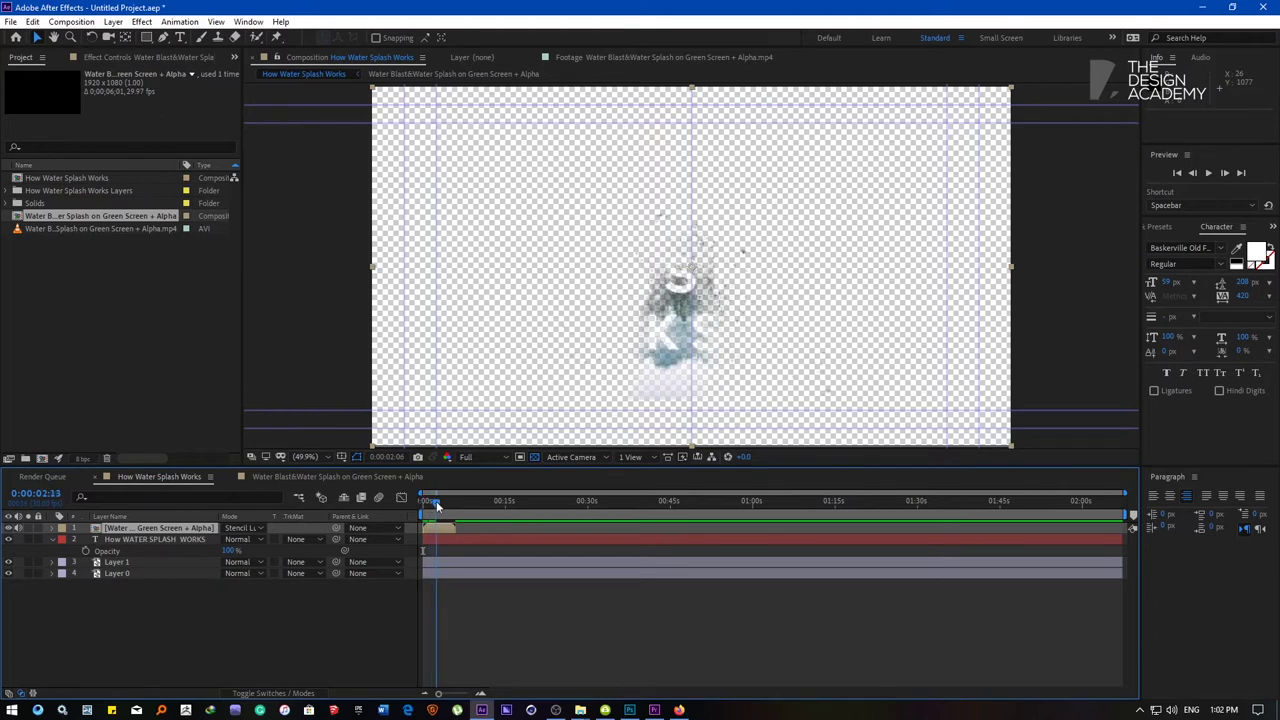
pyautogui.click(478, 458)
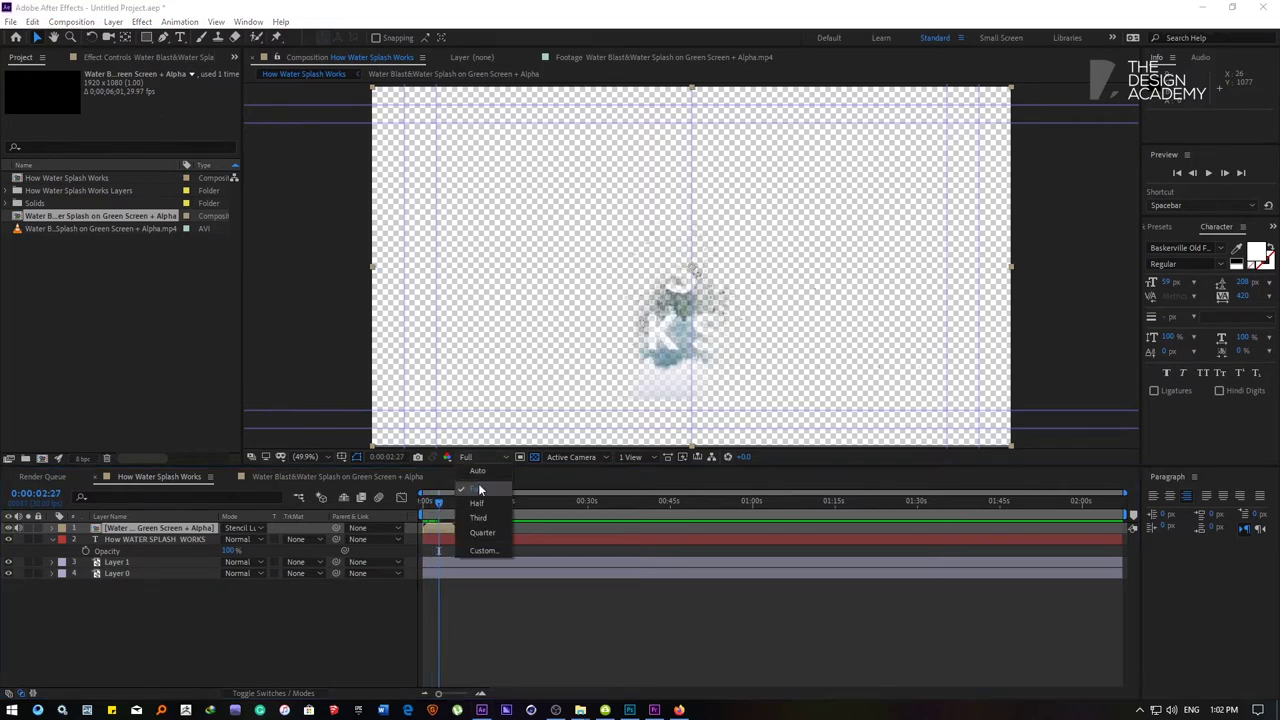
pyautogui.click(479, 489)
pyautogui.press('Home')
pyautogui.press('space')
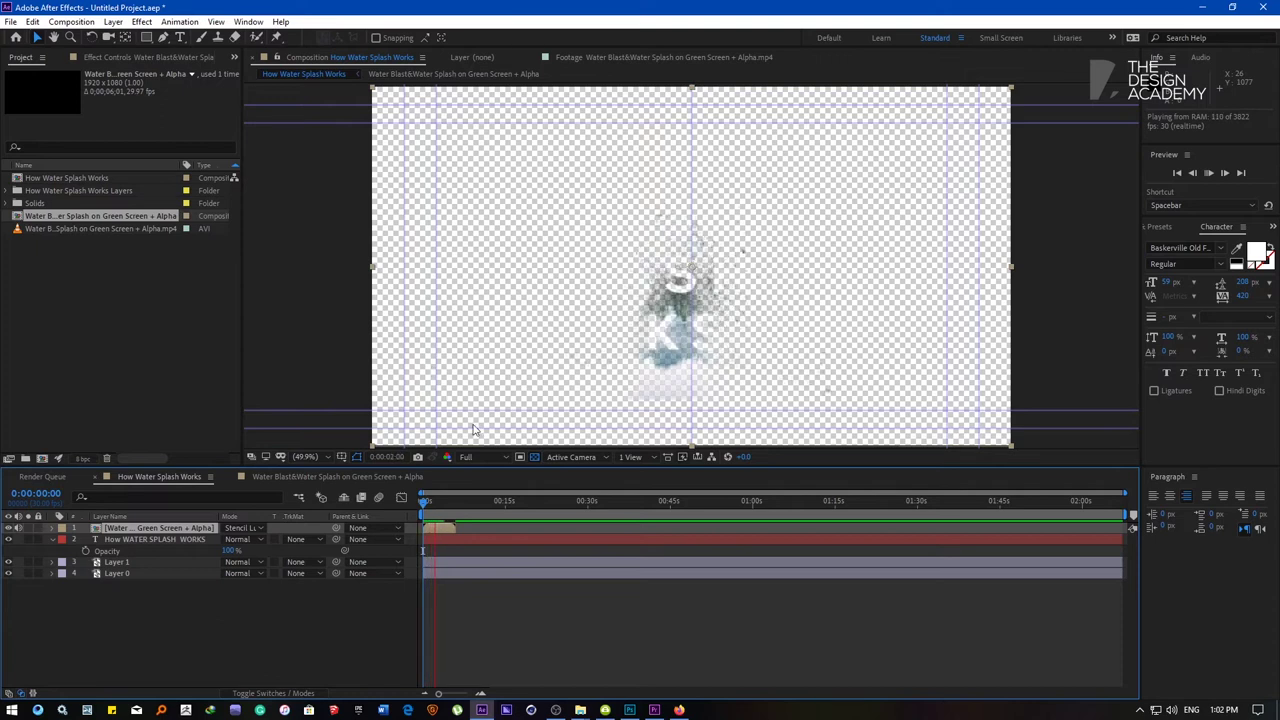
pyautogui.moveTo(432, 505); pyautogui.dragTo(437, 507)
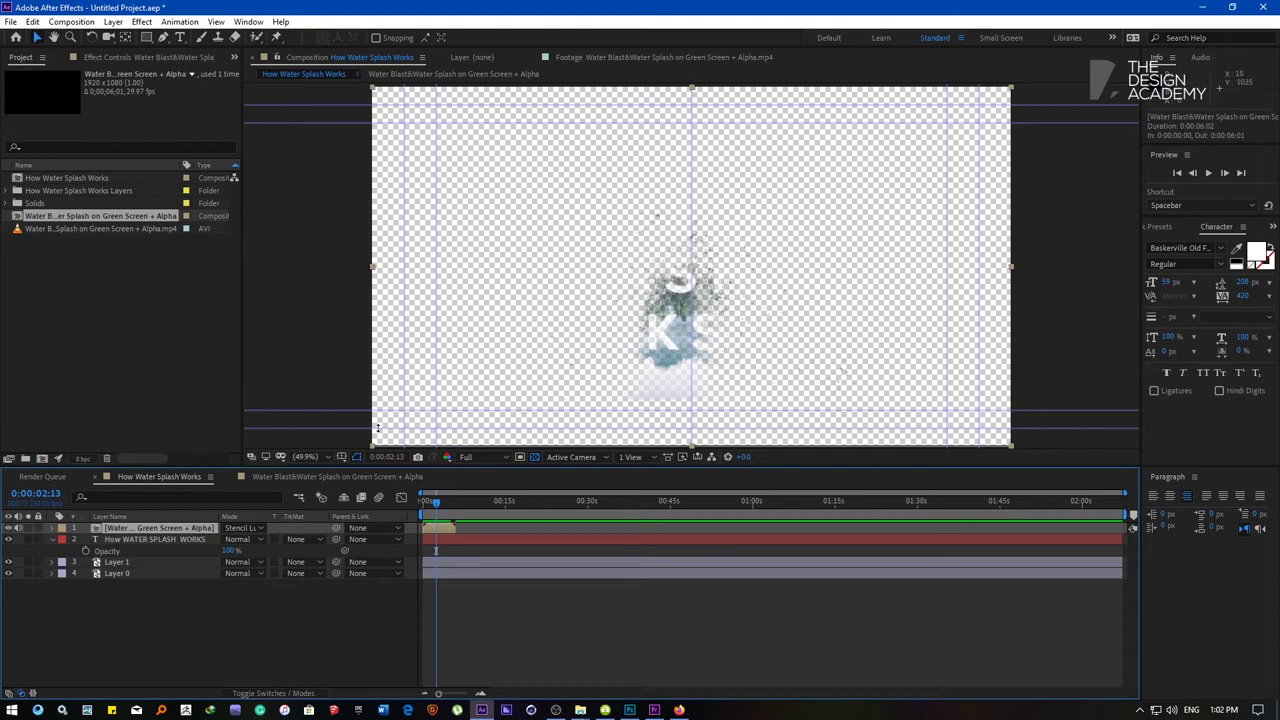
# - Scale the splash layer up to 289% and preview the reveal again
pyautogui.press('s')
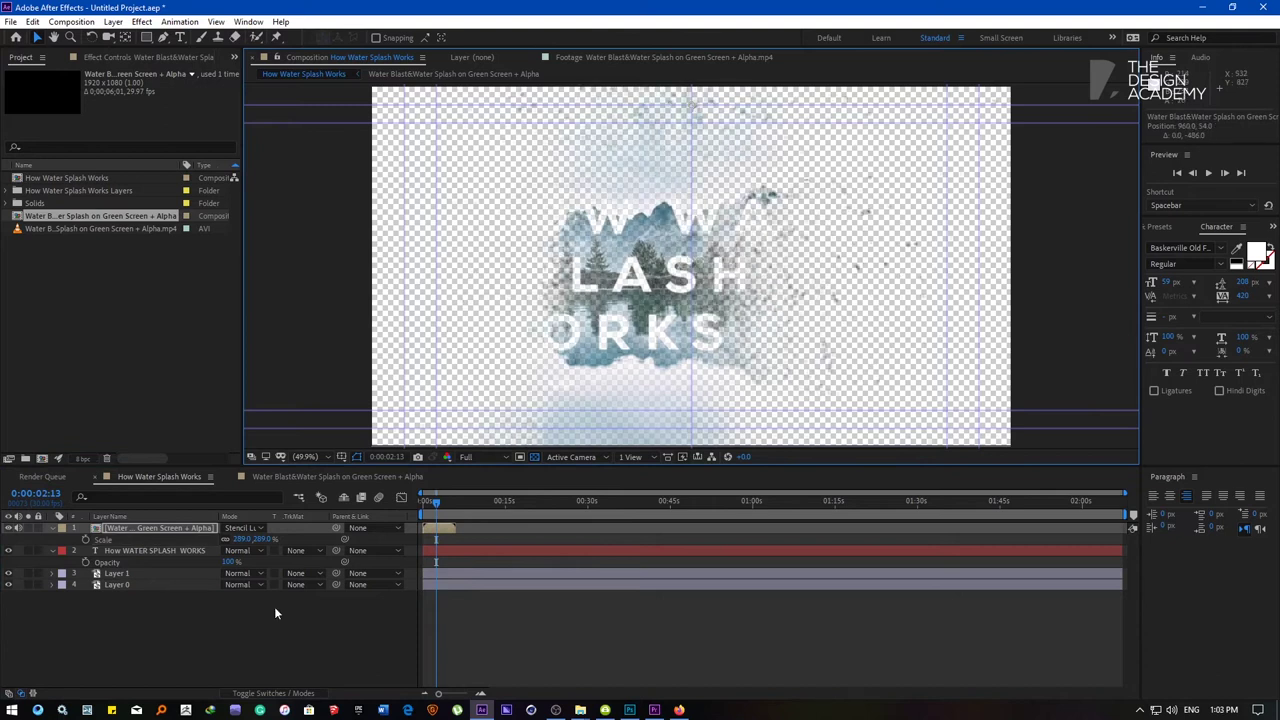
pyautogui.moveTo(434, 506); pyautogui.dragTo(183, 477)
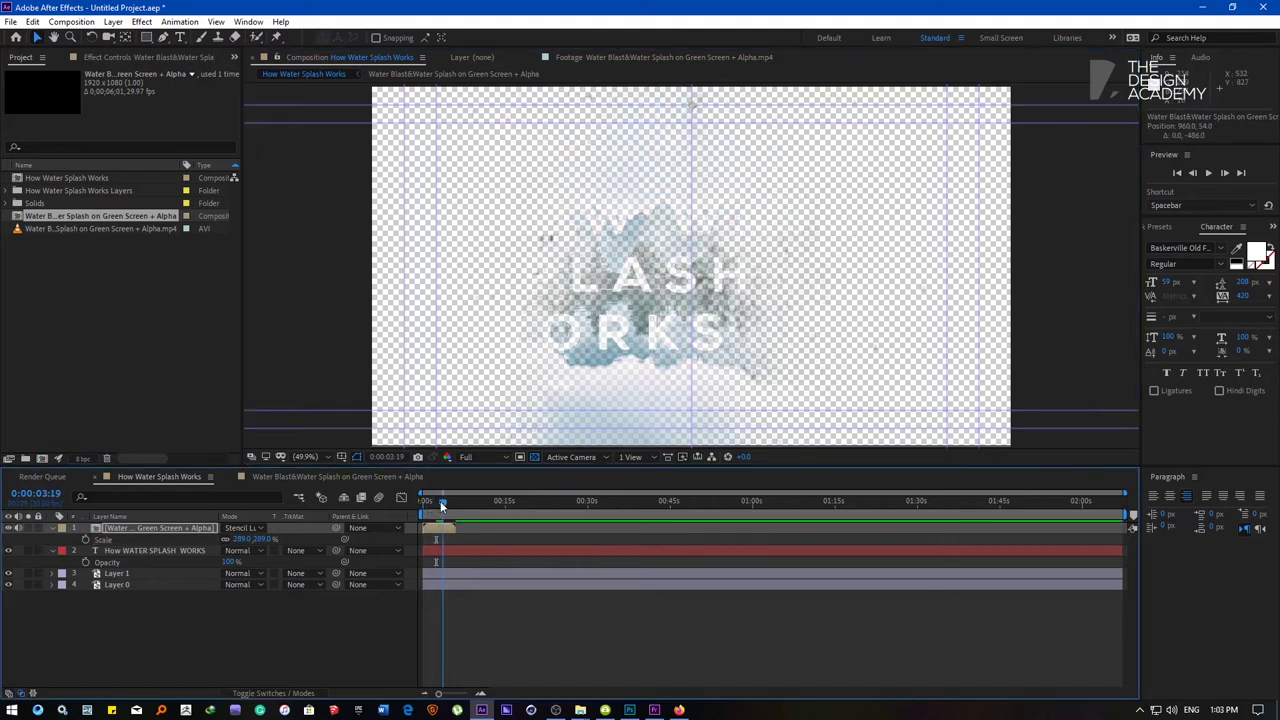
pyautogui.press('space')
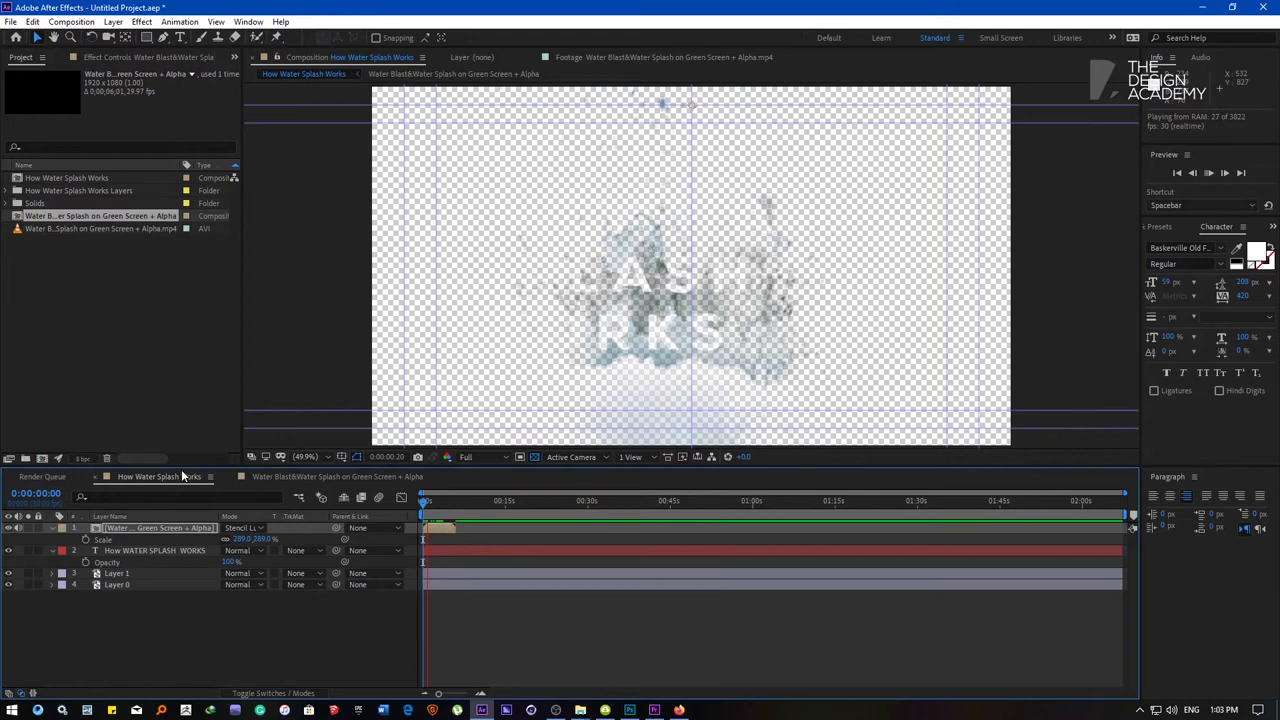
pyautogui.press('space')
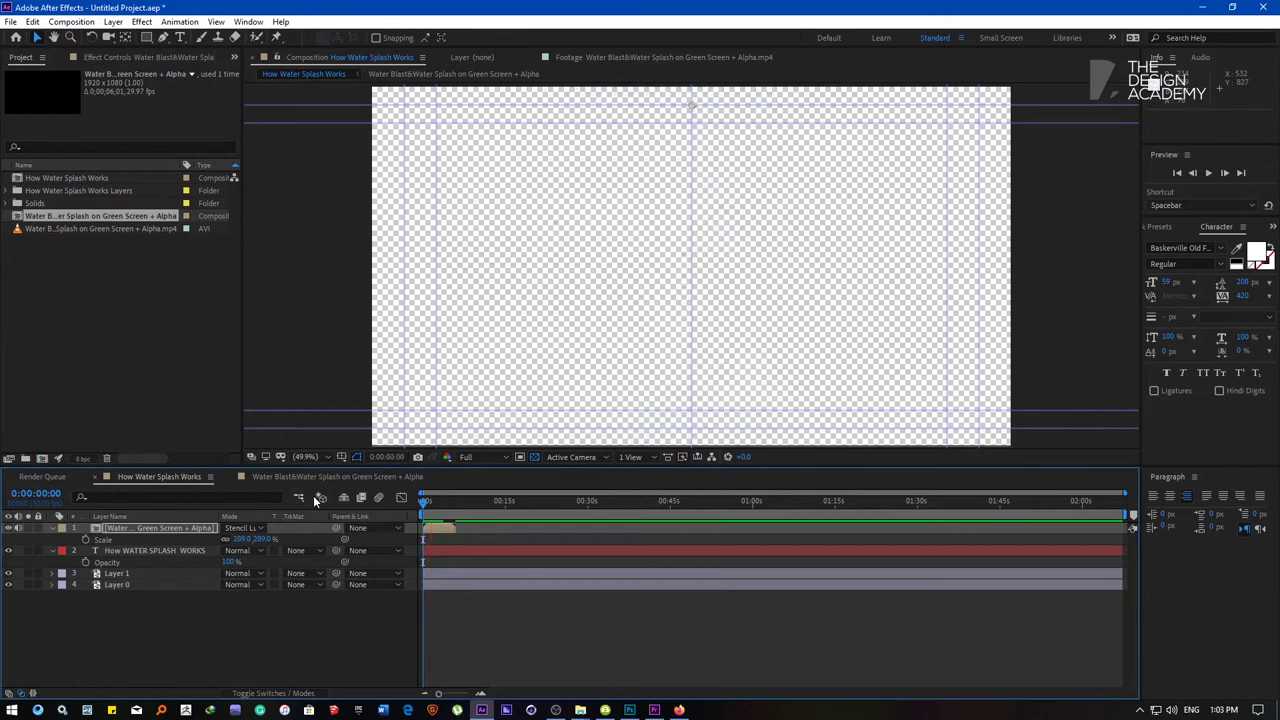
# - Move the title layer above the splash layer and preview the composition from the start
pyautogui.click(446, 511)
pyautogui.moveTo(153, 550); pyautogui.dragTo(155, 527)
pyautogui.press('space')
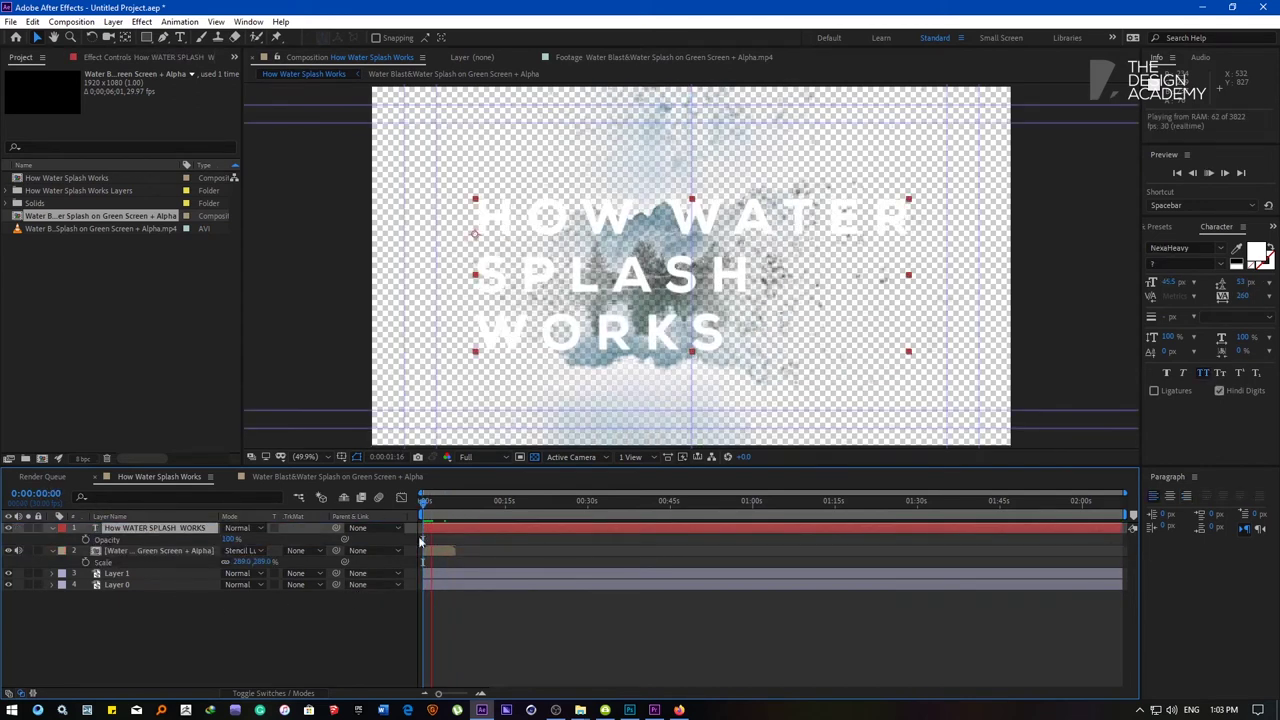
# - Inside the nested splash comp, duplicate the water splash, set the copy to Add, and move it left
pyautogui.click(147, 551)
pyautogui.doubleClick(141, 551)
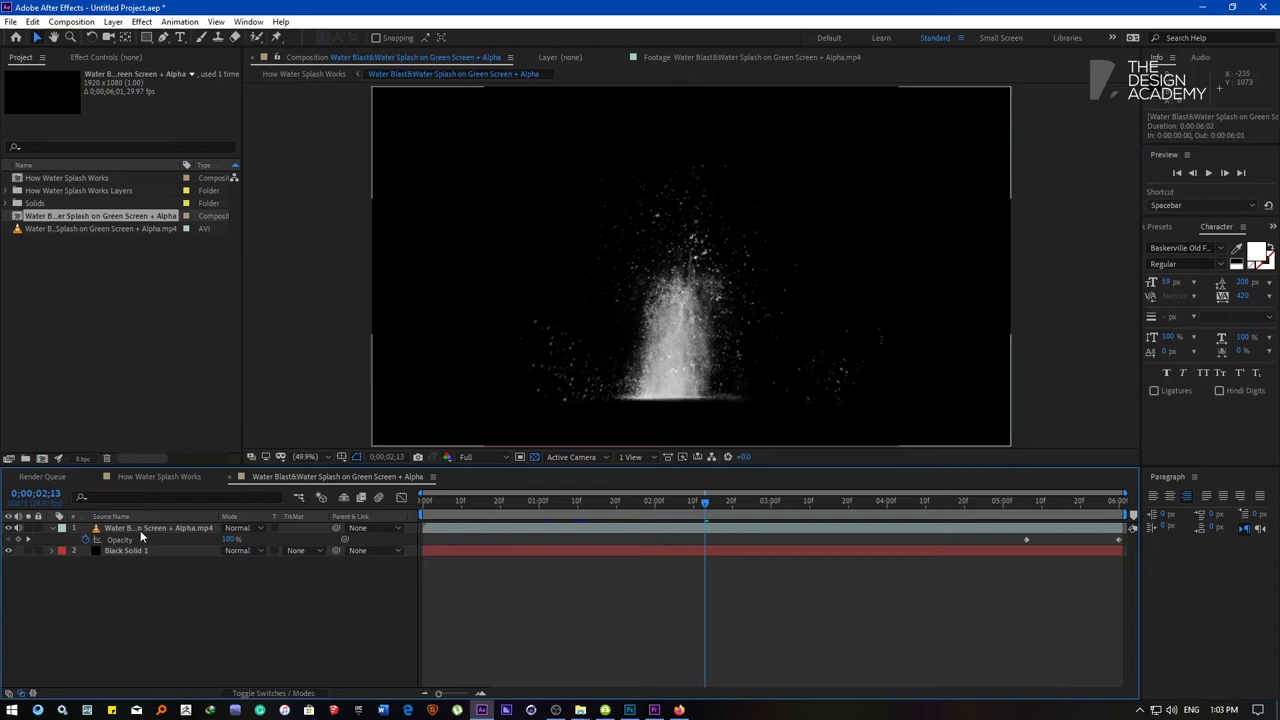
pyautogui.click(142, 529)
pyautogui.hotkey('ctrl', 'd')
pyautogui.click(242, 528)
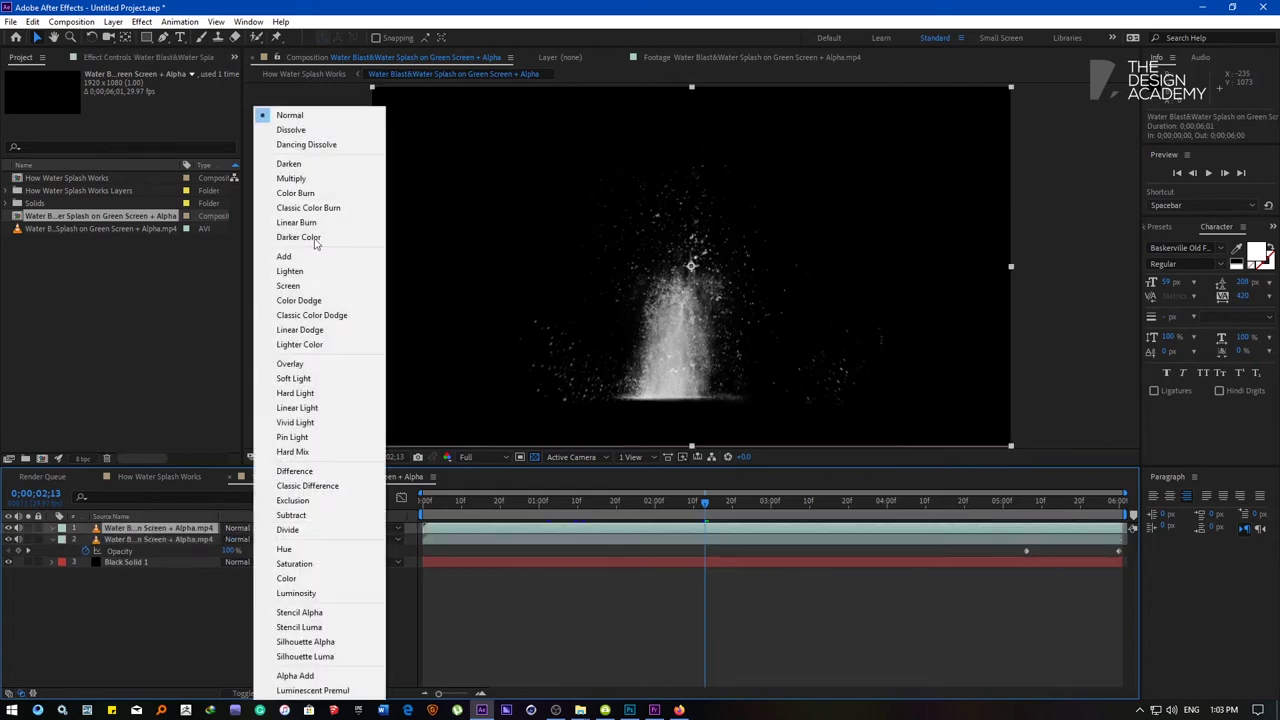
pyautogui.click(290, 416)
pyautogui.moveTo(722, 366); pyautogui.dragTo(566, 341)
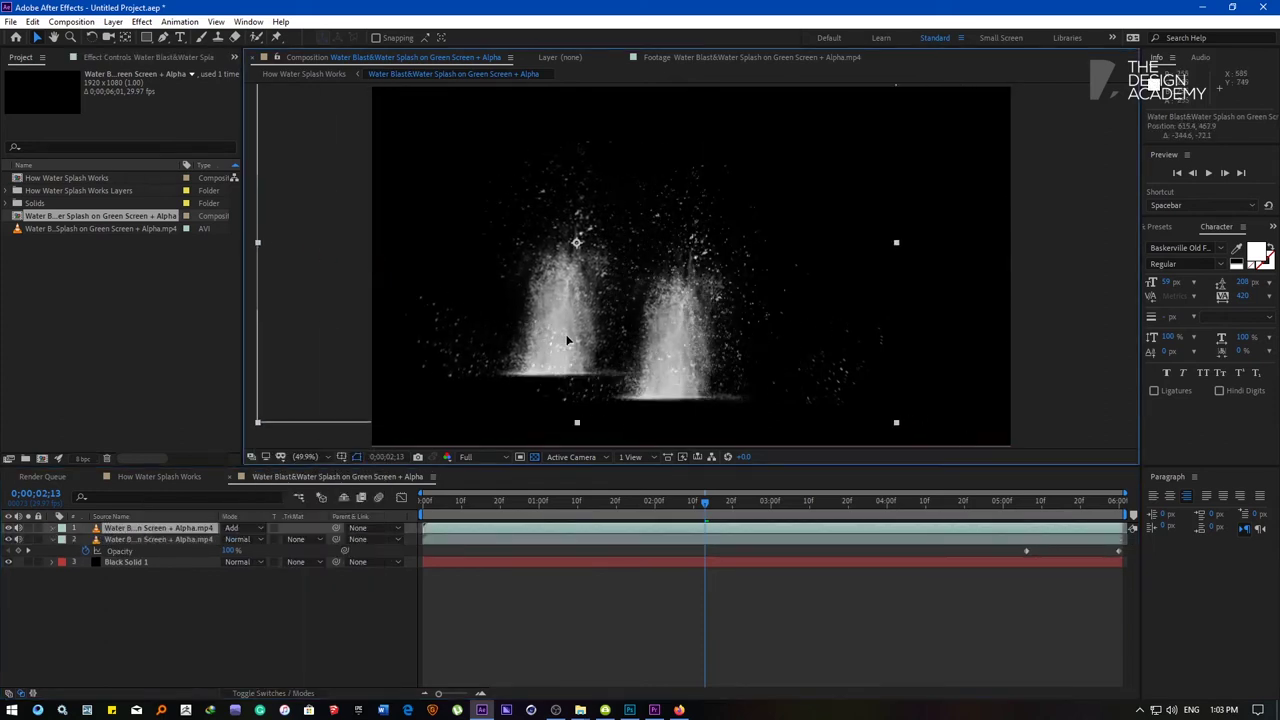
pyautogui.moveTo(259, 244); pyautogui.dragTo(534, 313)
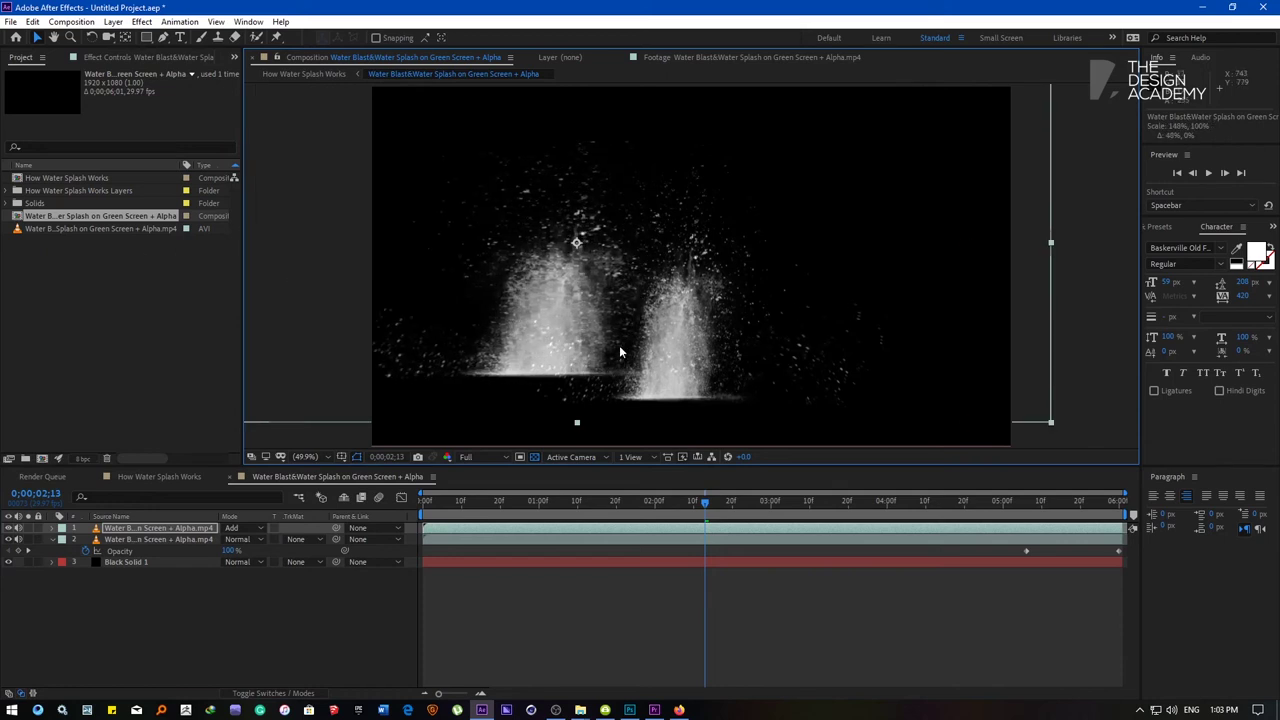
pyautogui.hotkey('ctrl', 'z')
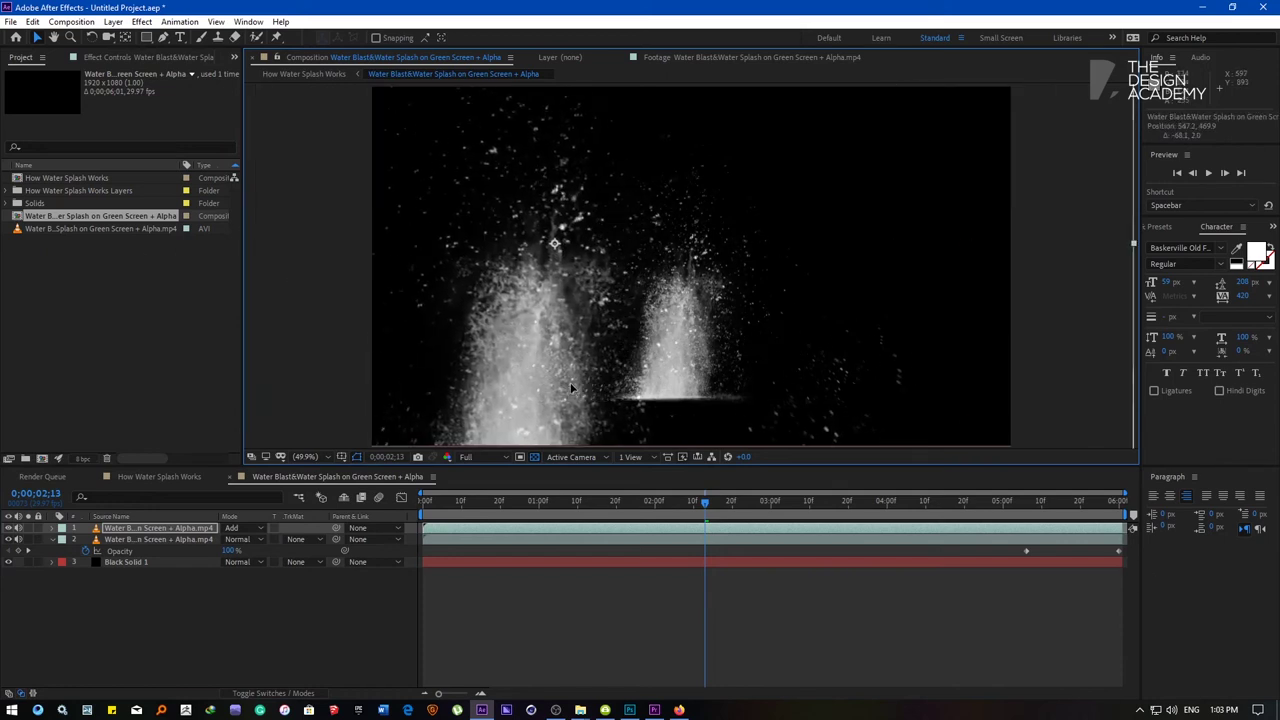
# - Add another splash copy on the right side and delay its start later in time
pyautogui.hotkey('ctrl', 'd')
pyautogui.moveTo(570, 382)
pyautogui.mouseDown()
pyautogui.moveTo(818, 404)
pyautogui.moveTo(834, 392)
pyautogui.mouseUp()
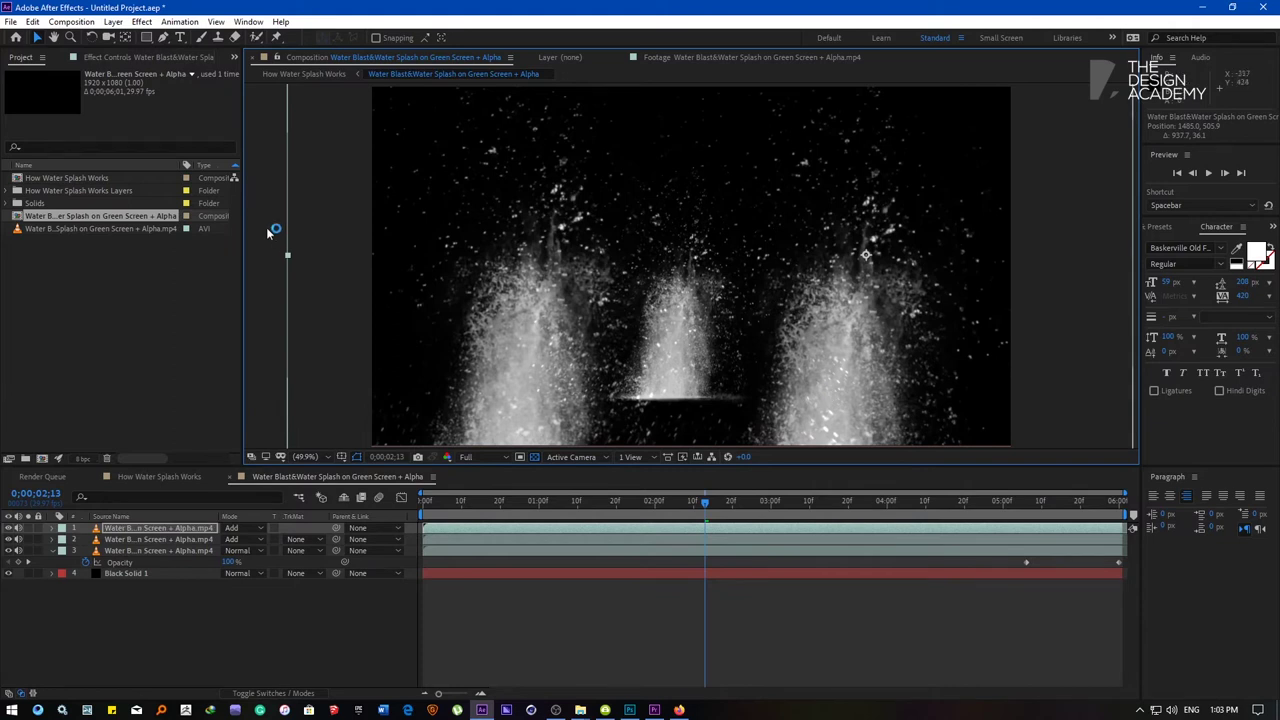
pyautogui.moveTo(886, 340); pyautogui.dragTo(876, 289)
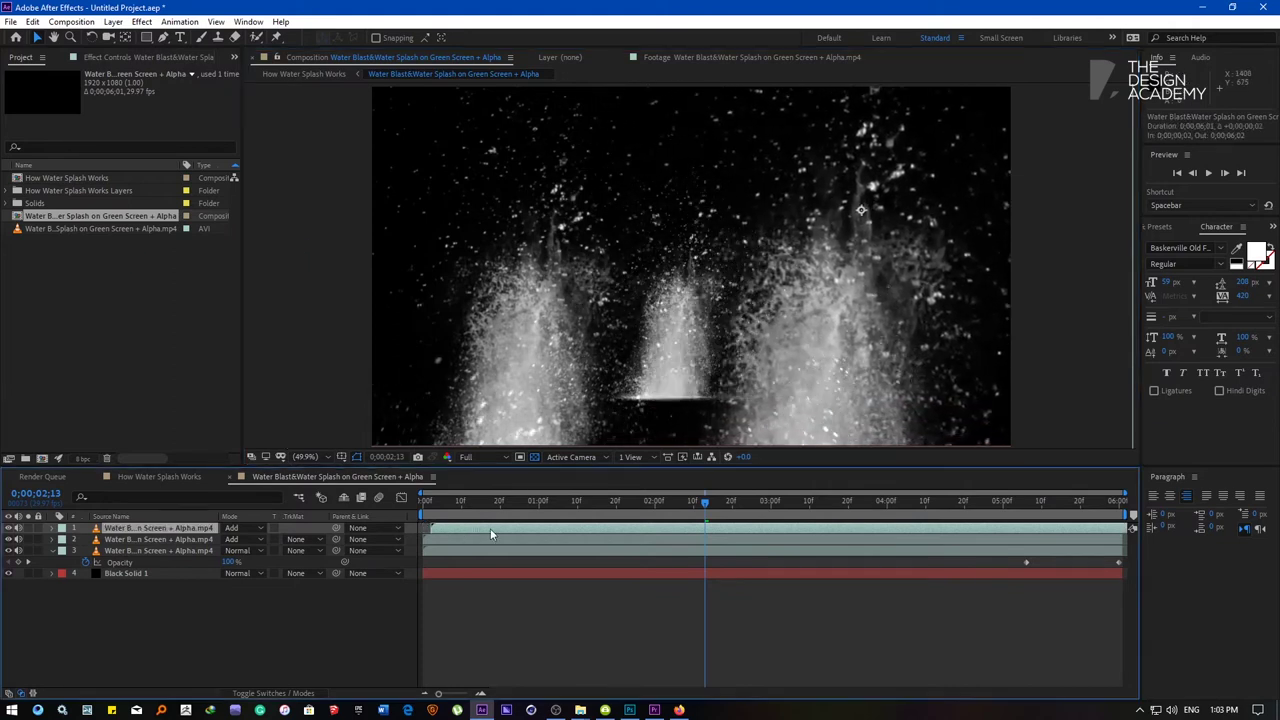
pyautogui.moveTo(476, 539); pyautogui.dragTo(591, 546)
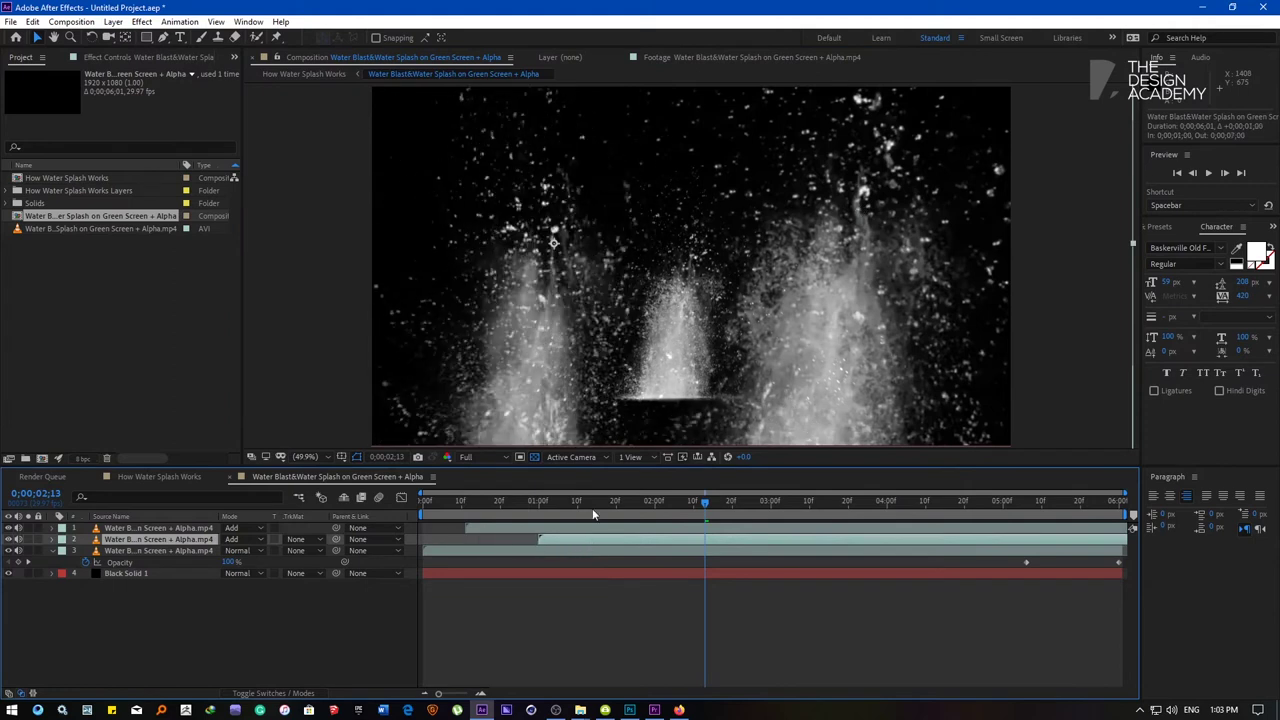
pyautogui.moveTo(705, 503); pyautogui.dragTo(792, 505)
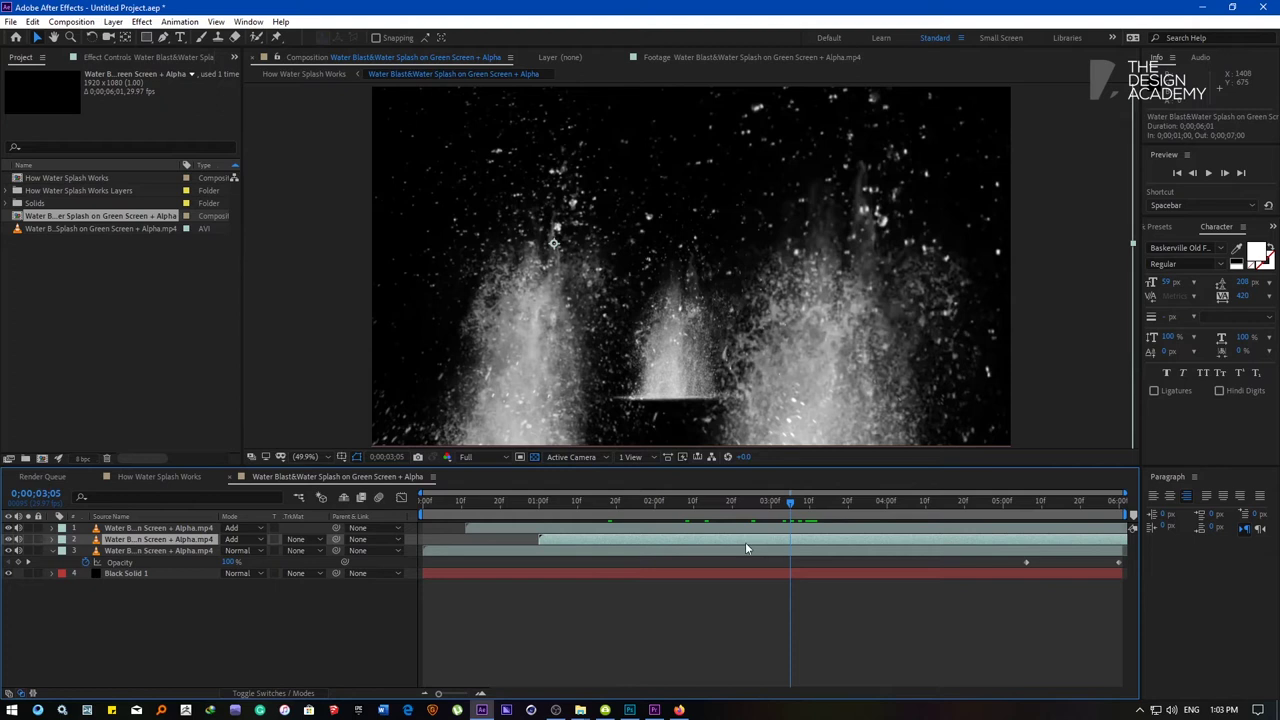
pyautogui.hotkey('ctrl', 'd')
# - Delay the newest splash copy's start further and move it to a new spot in the frame
pyautogui.moveTo(621, 539); pyautogui.dragTo(737, 539)
pyautogui.press(',')
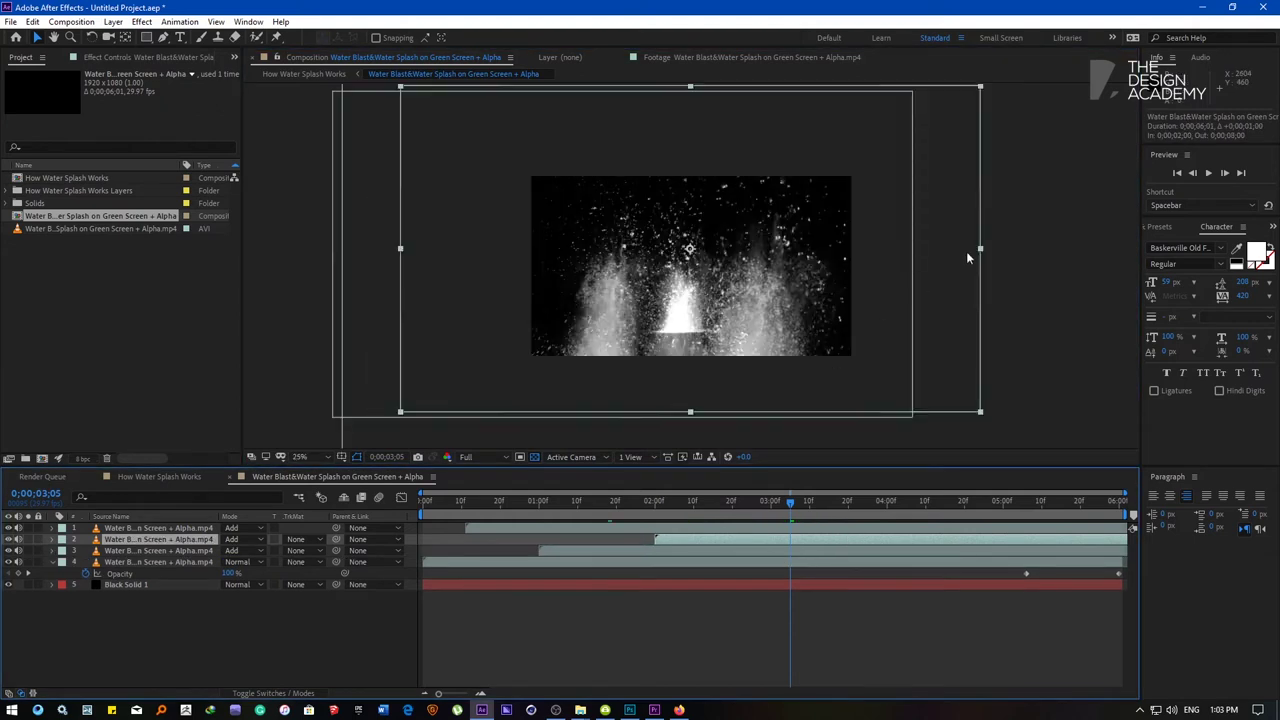
pyautogui.moveTo(982, 253)
pyautogui.mouseDown()
pyautogui.moveTo(791, 193)
pyautogui.moveTo(832, 203)
pyautogui.mouseUp()
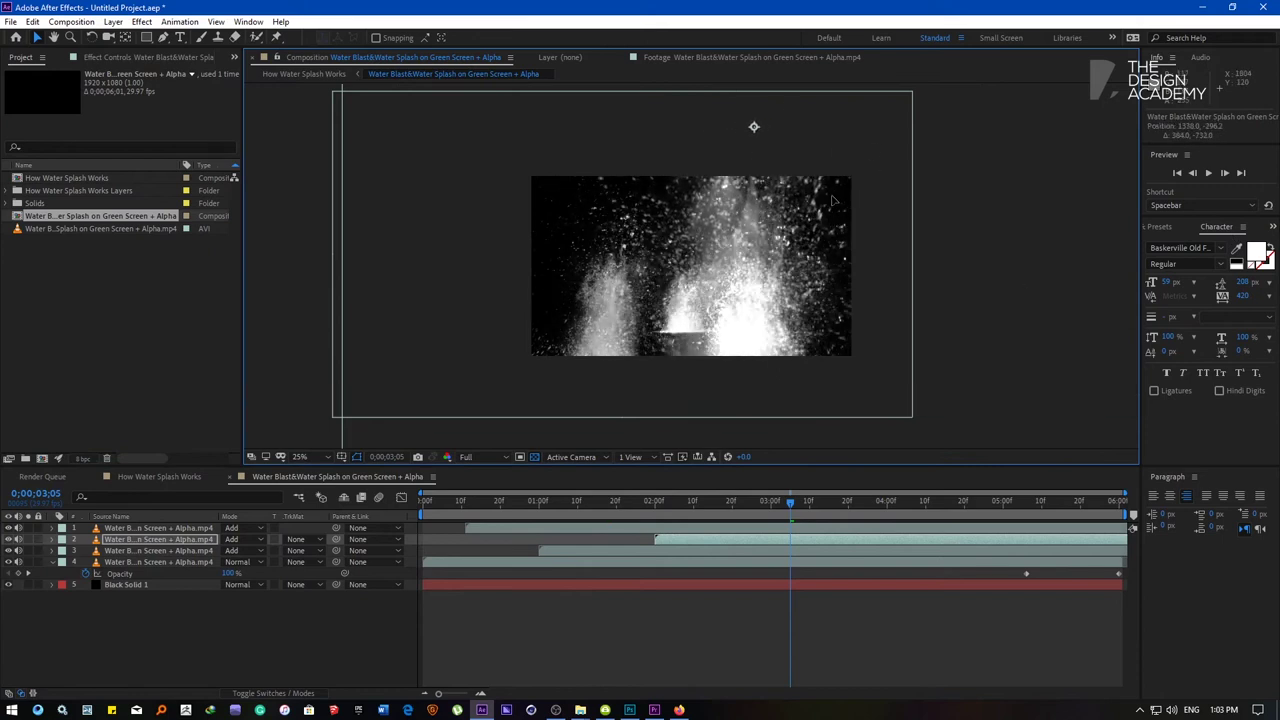
# - Duplicate four more splash layers, including splash layer 4 and the top splash, then return to the start
pyautogui.hotkey('ctrl', 'd')
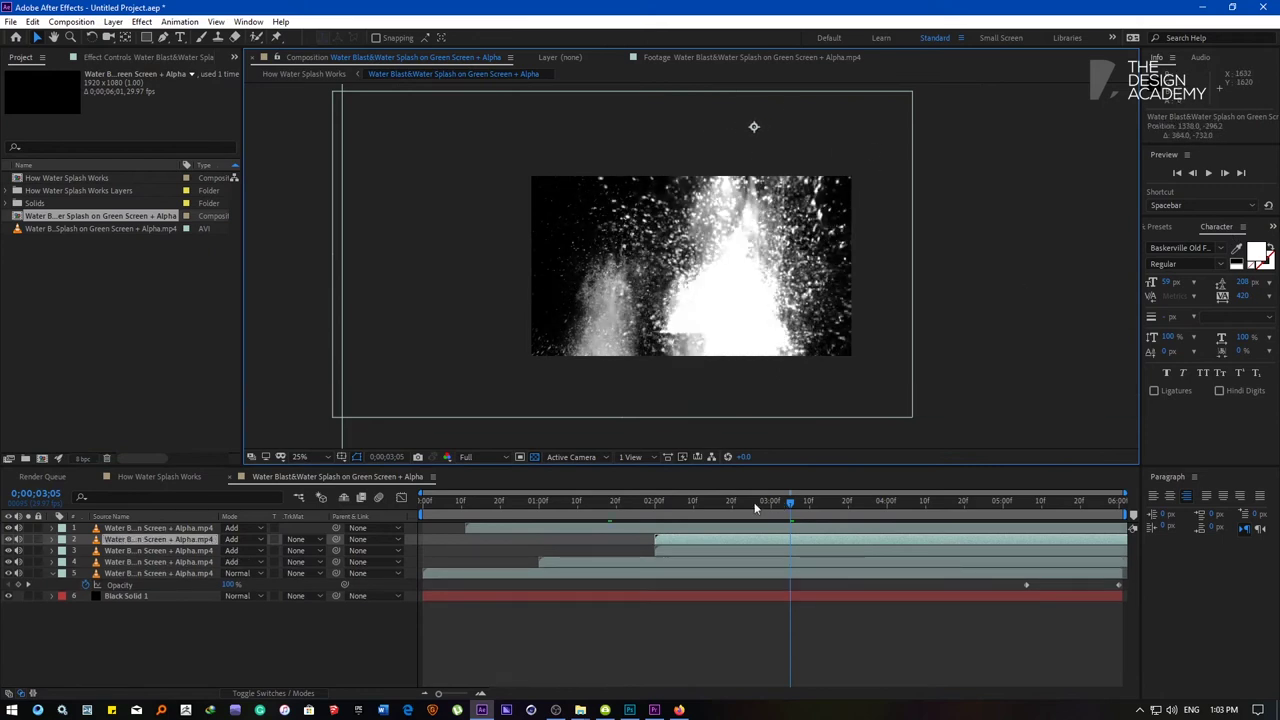
pyautogui.click(560, 562)
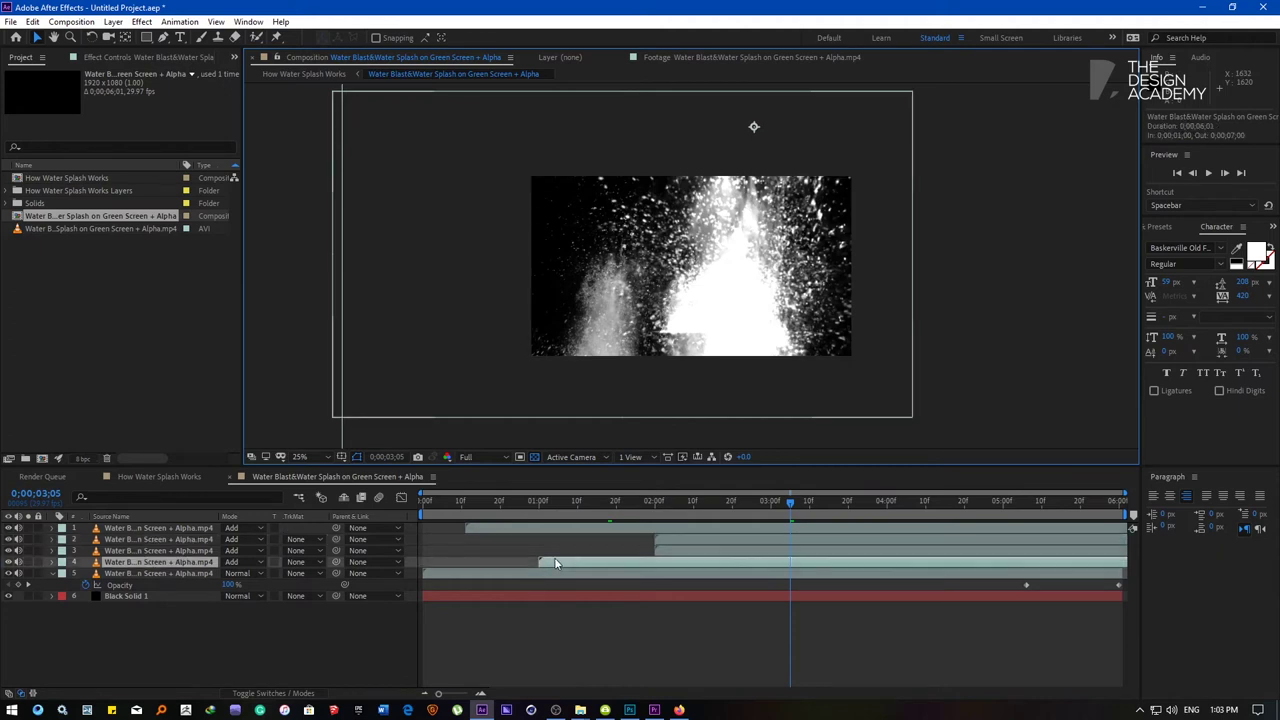
pyautogui.hotkey('ctrl', 'd')
pyautogui.click(522, 530)
pyautogui.hotkey('ctrl', 'd')
pyautogui.click(474, 593)
pyautogui.hotkey('ctrl', 'd')
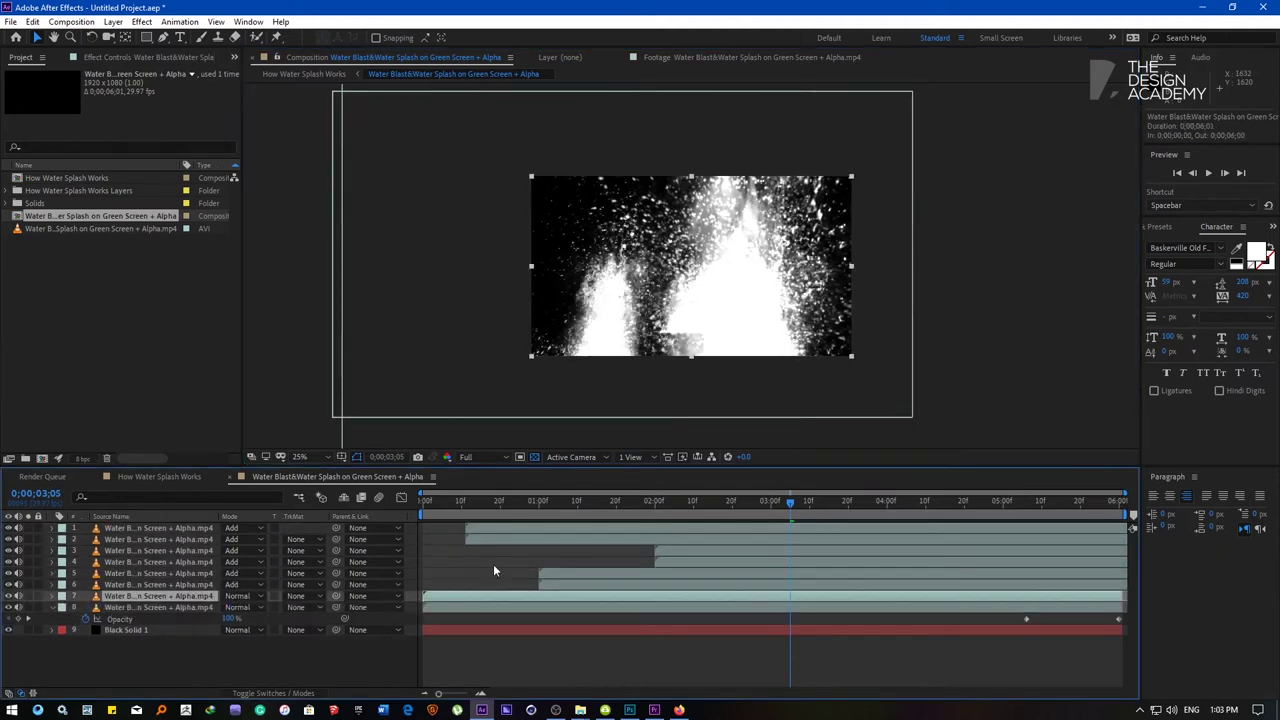
pyautogui.press('Home')
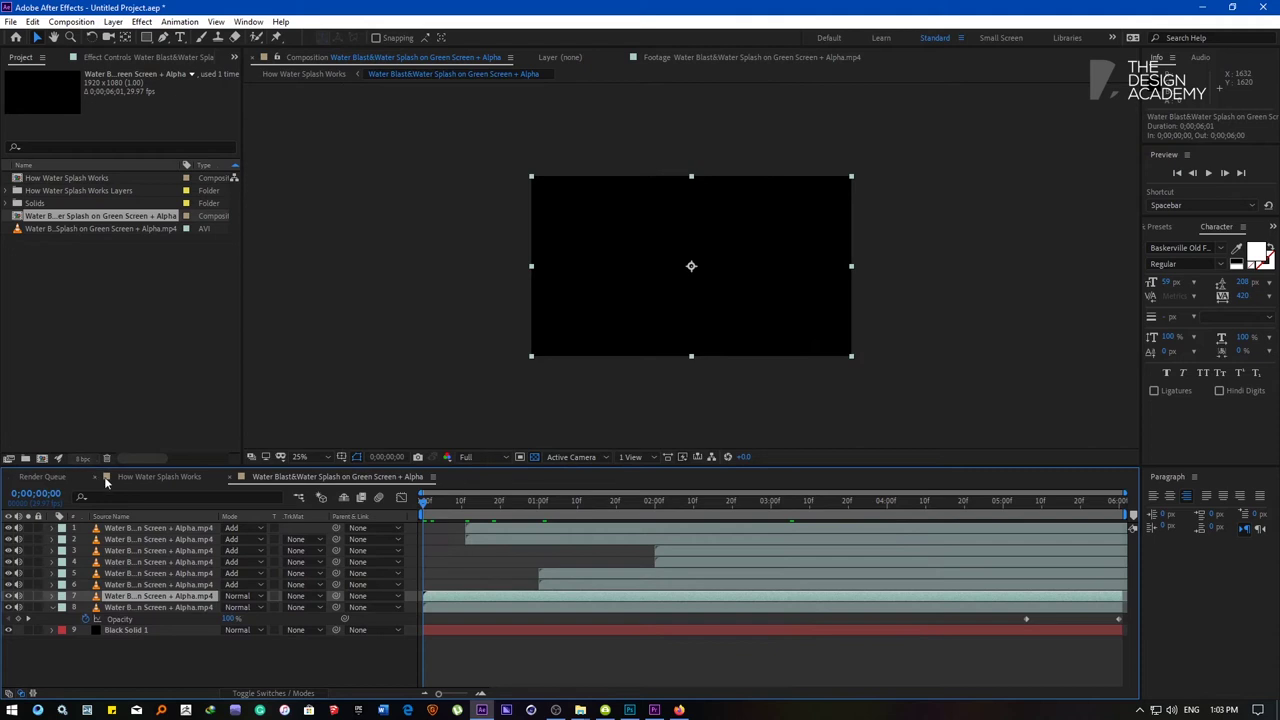
# - Preview How Water Splash Works with the transparency grid hidden, stopping at 0:00:05:21
pyautogui.click(144, 477)
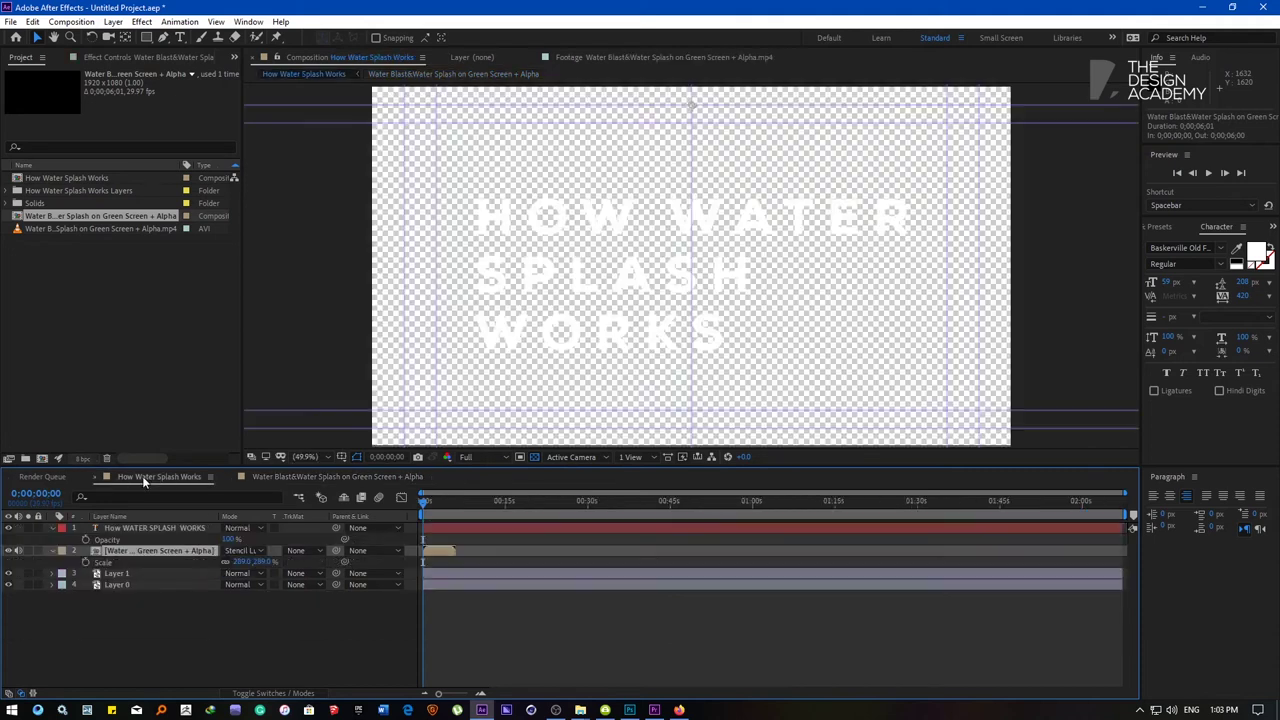
pyautogui.press('space')
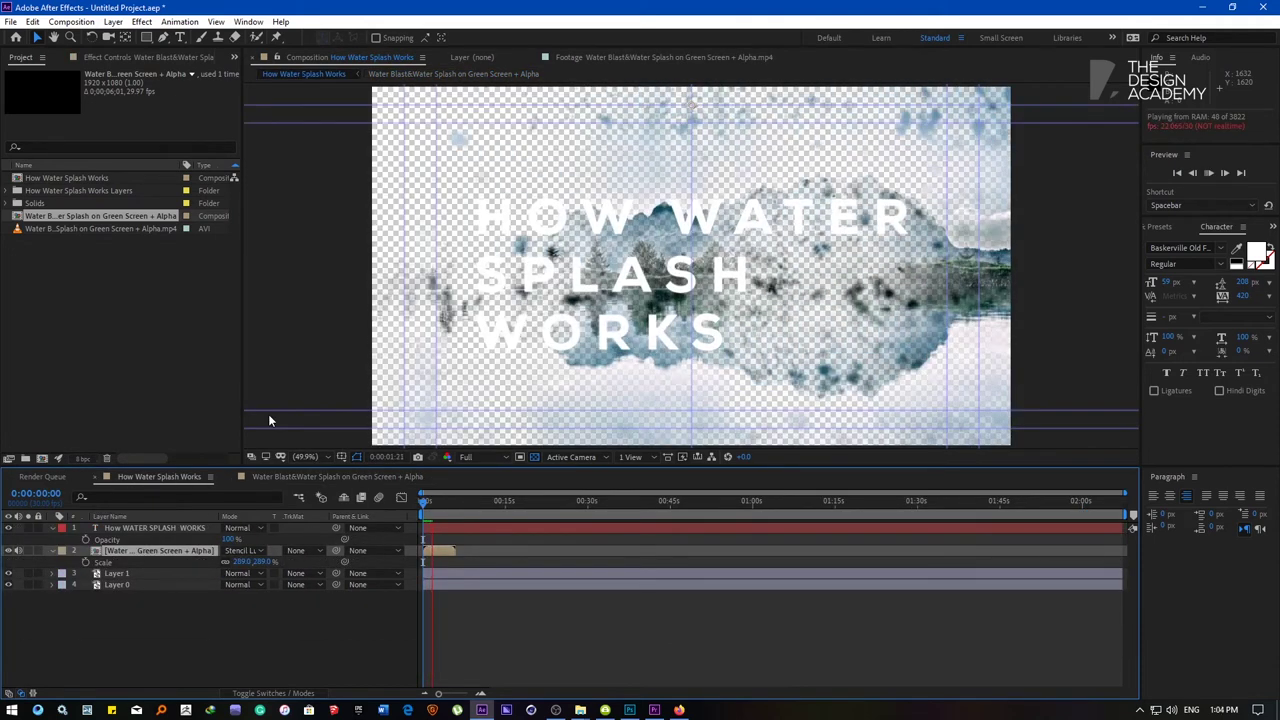
pyautogui.click(535, 457)
pyautogui.click(305, 457)
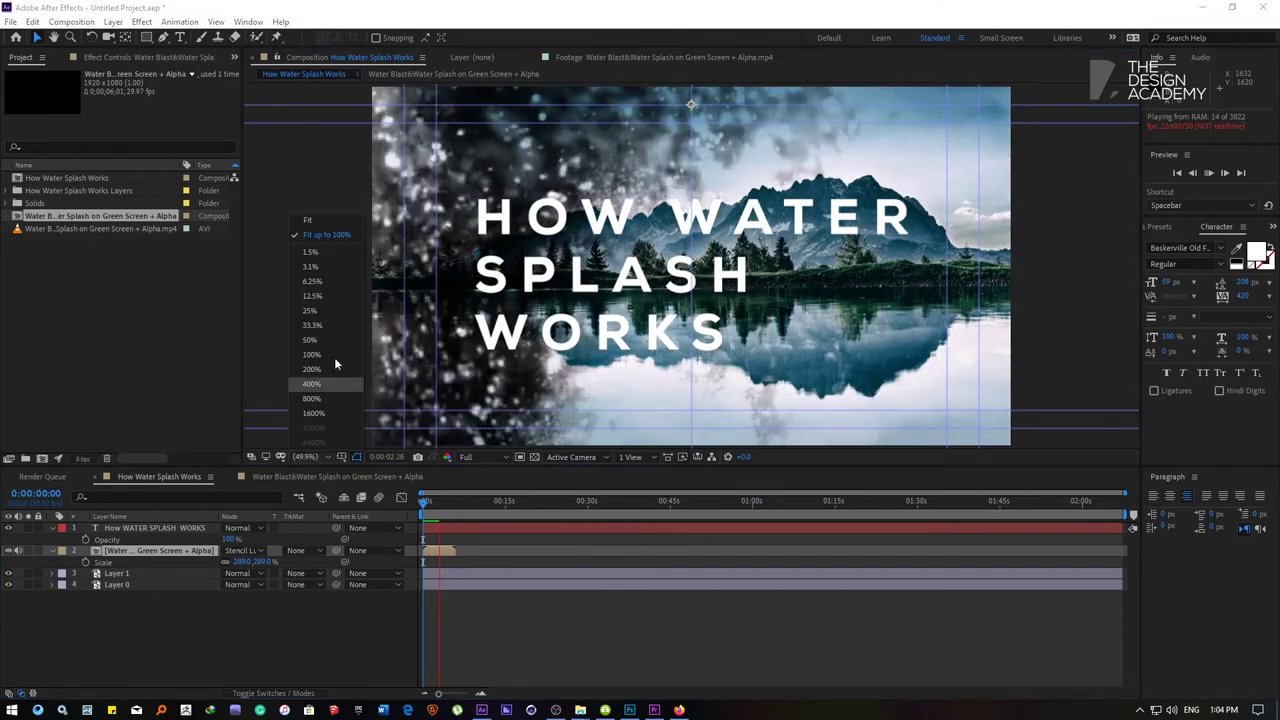
pyautogui.click(429, 346)
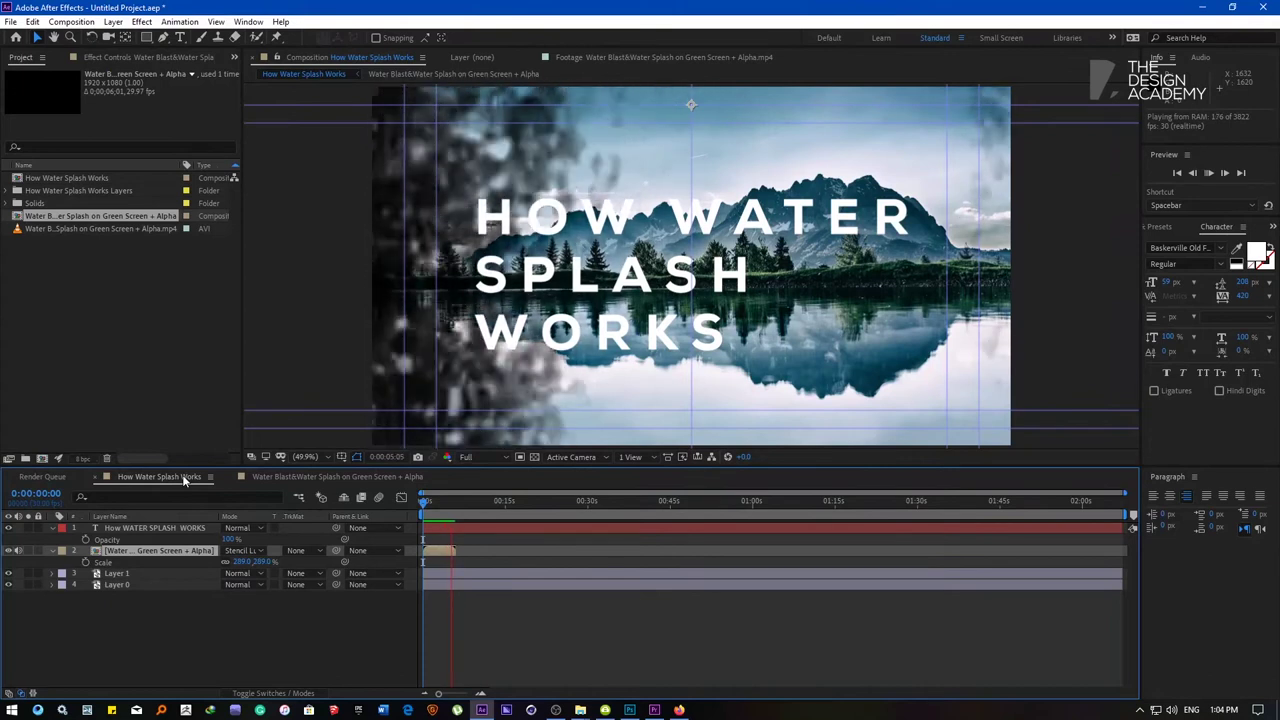
pyautogui.click(454, 513)
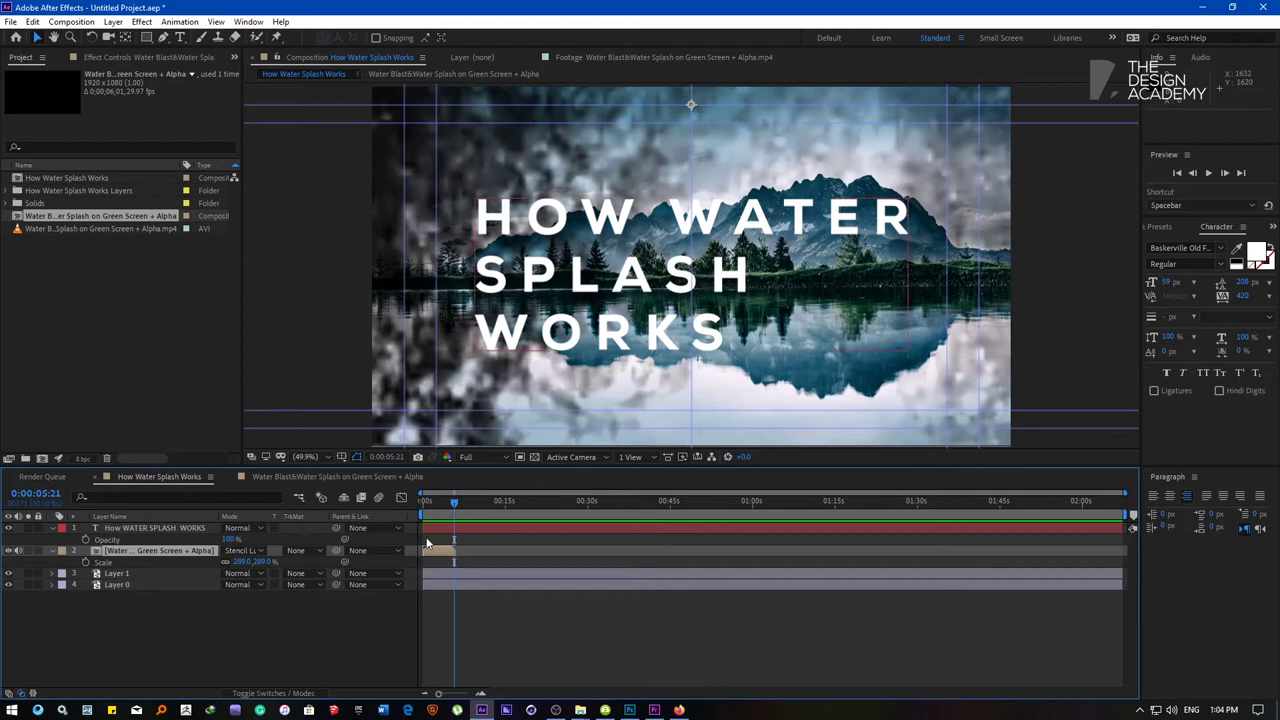
# - Check Layer 1 by toggling its visibility, then delete Layer 0
pyautogui.click(117, 575)
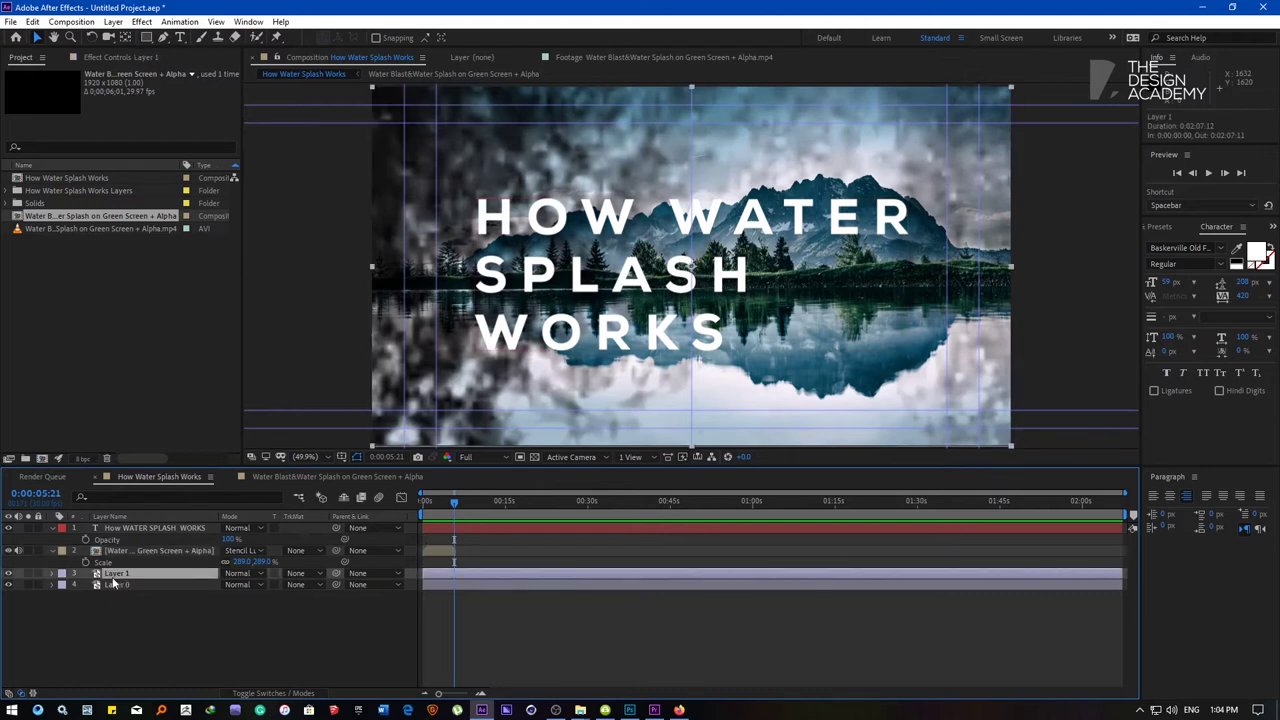
pyautogui.click(9, 574)
pyautogui.click(9, 574)
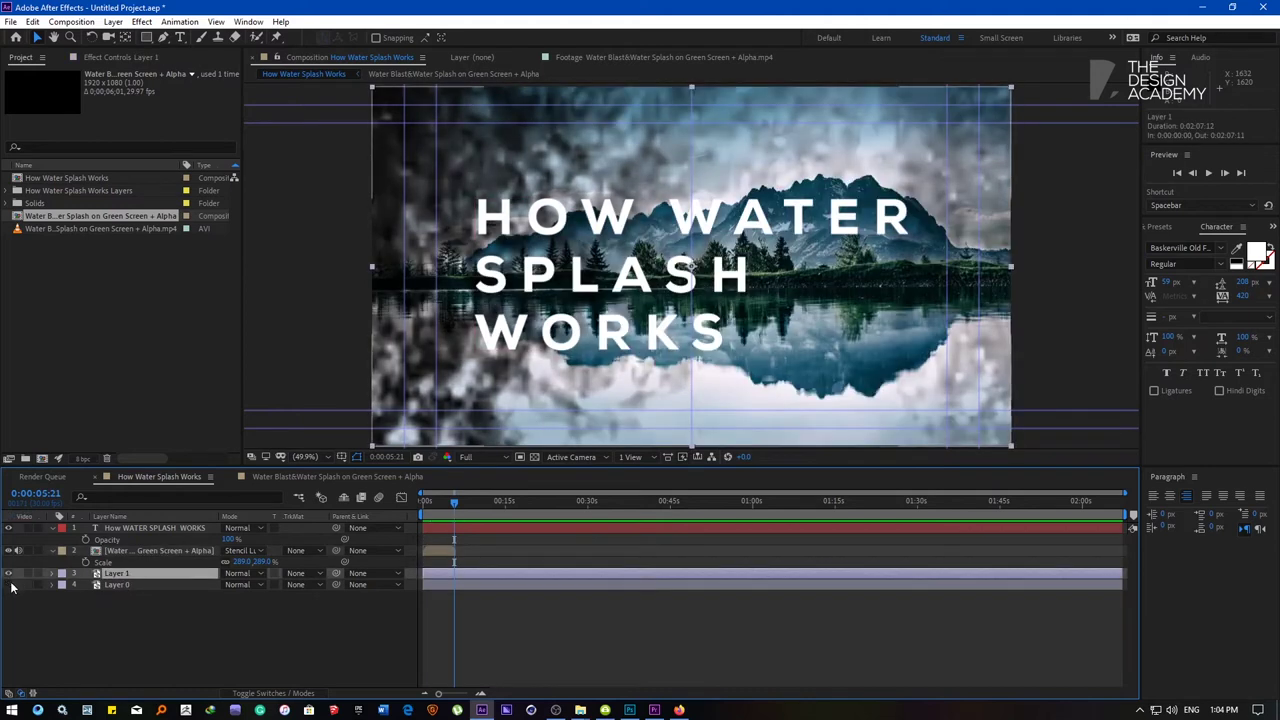
pyautogui.click(138, 588)
pyautogui.press('Delete')
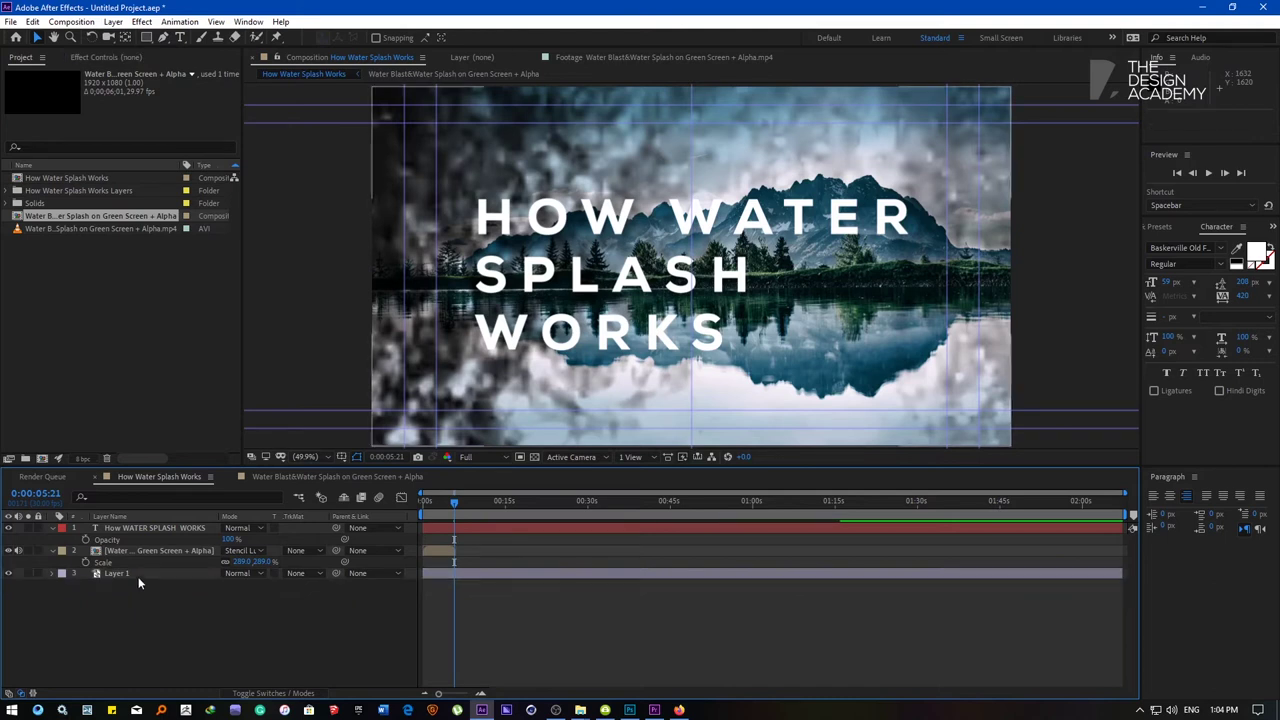
# - Duplicate Layer 1 above the splash stencil, set its opacity to 0%, and move to 0:00:05:28
pyautogui.click(133, 575)
pyautogui.hotkey('ctrl', 'd')
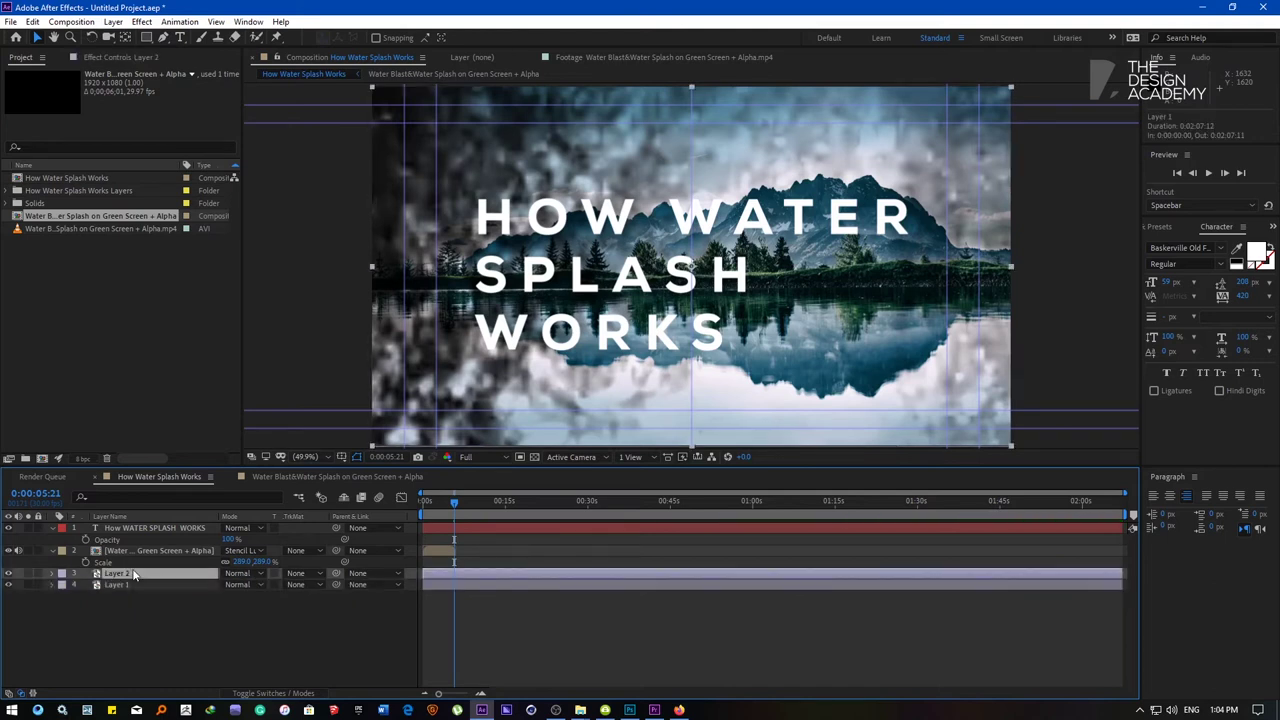
pyautogui.moveTo(133, 575); pyautogui.dragTo(140, 545)
pyautogui.press('t')
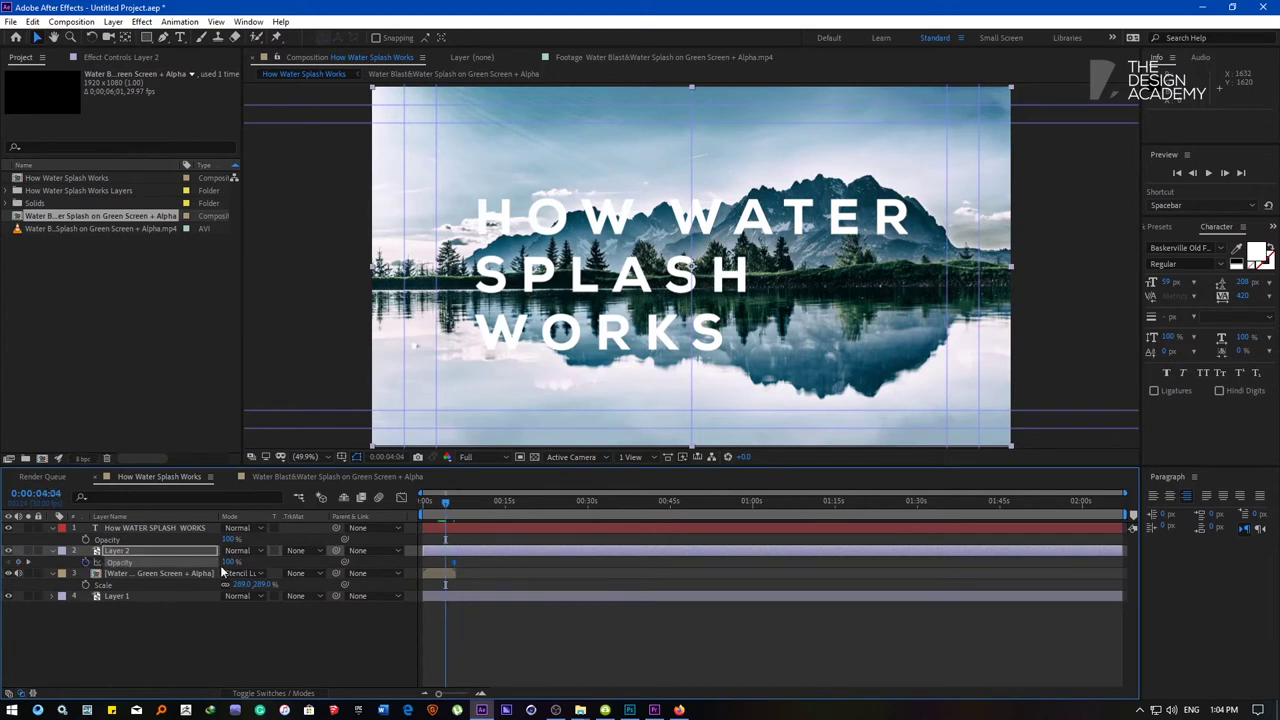
pyautogui.moveTo(230, 562); pyautogui.dragTo(59, 562)
pyautogui.moveTo(446, 501); pyautogui.dragTo(456, 503)
# - End the work area at the current time and trim the composition to the work area
pyautogui.press('t')
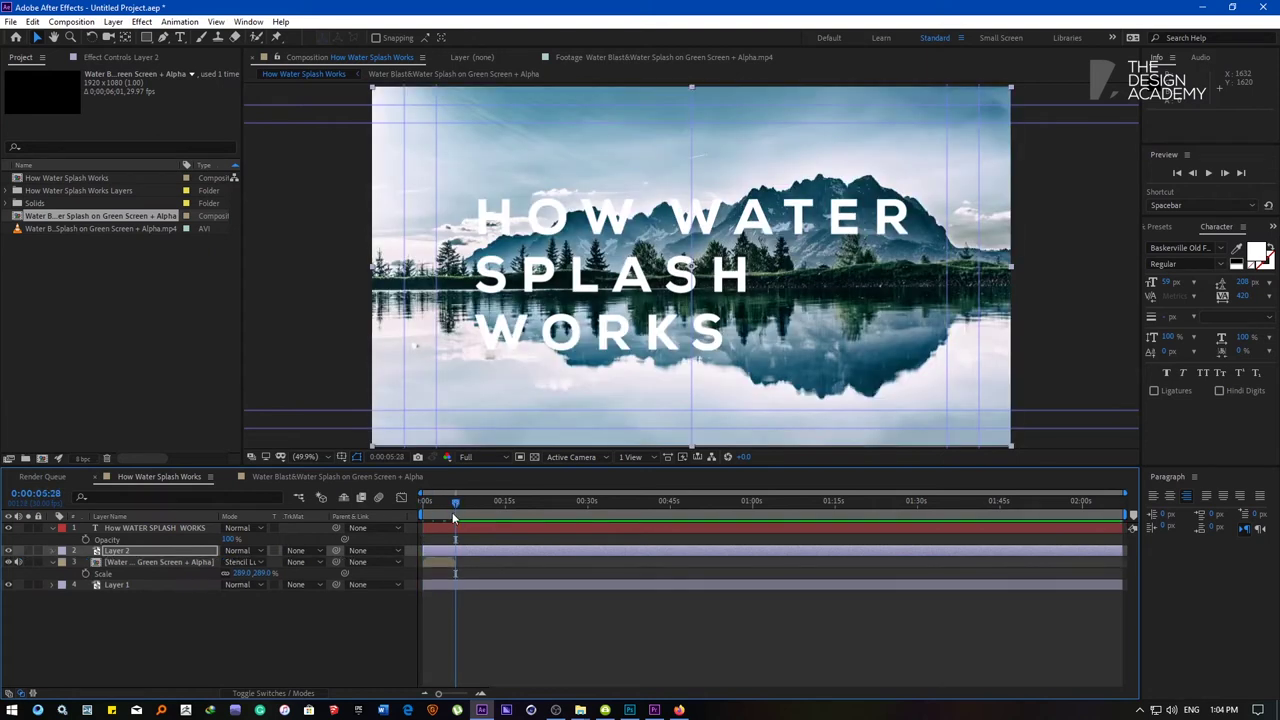
pyautogui.press('n')
pyautogui.rightClick(452, 512)
pyautogui.press('Escape')
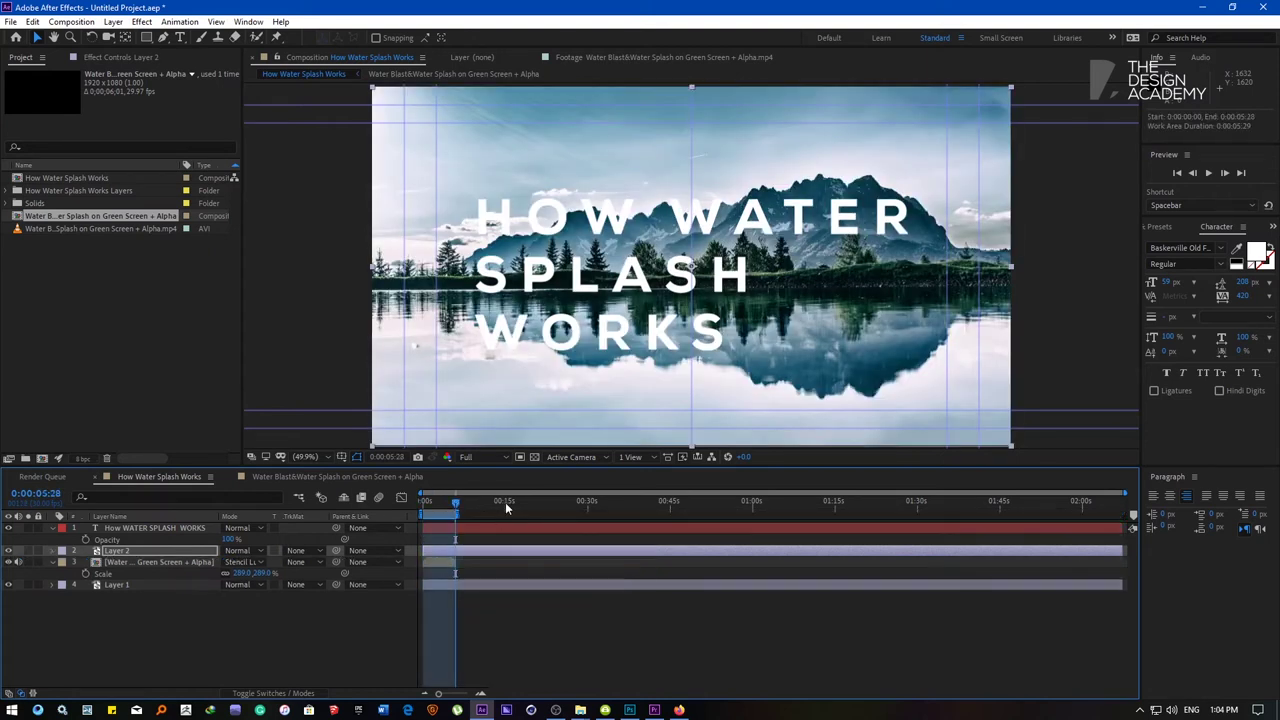
pyautogui.press('space')
pyautogui.rightClick(424, 512)
pyautogui.press('Escape')
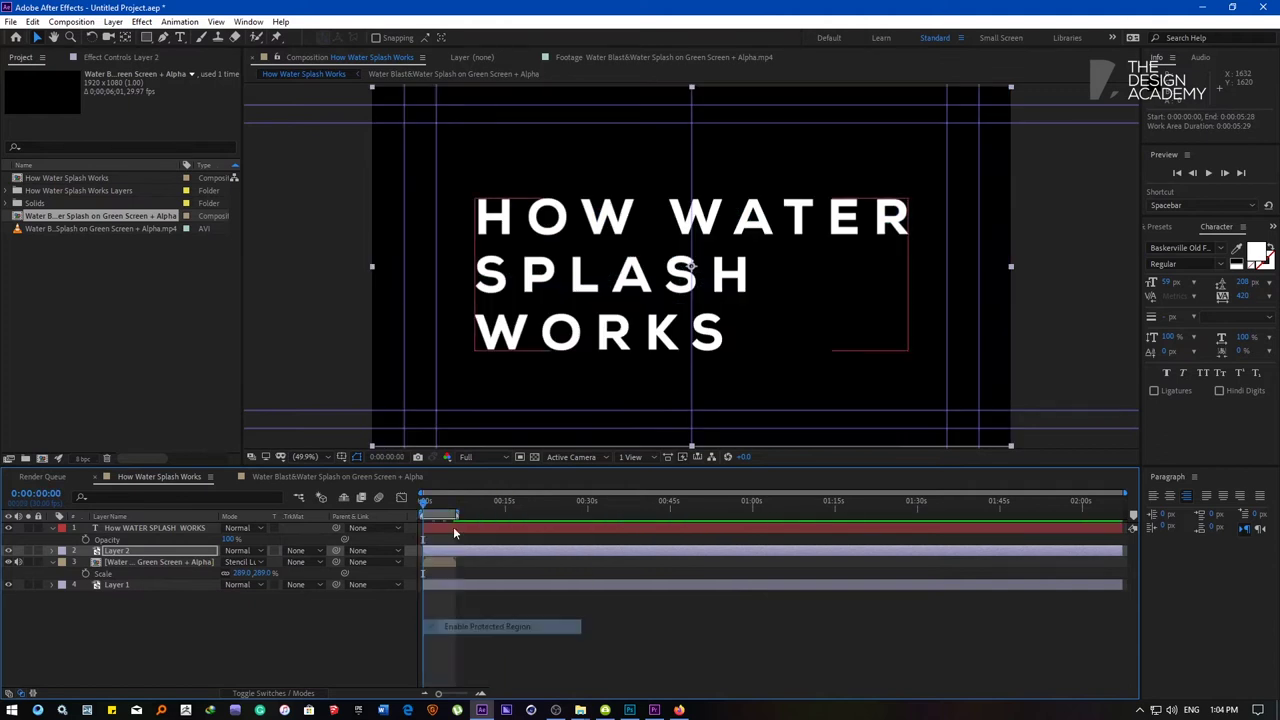
pyautogui.rightClick(453, 517)
pyautogui.click(505, 555)
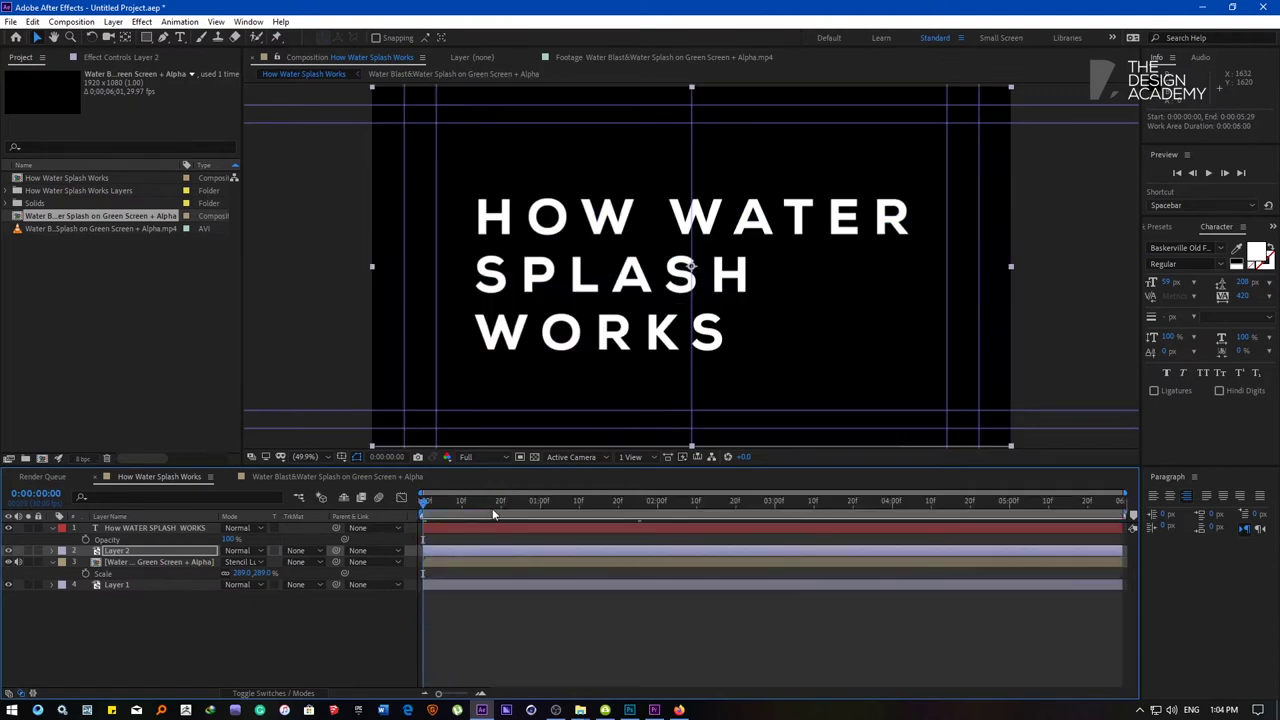
# - Preview the trimmed splash reveal from the start and again from about four seconds
pyautogui.press('space')
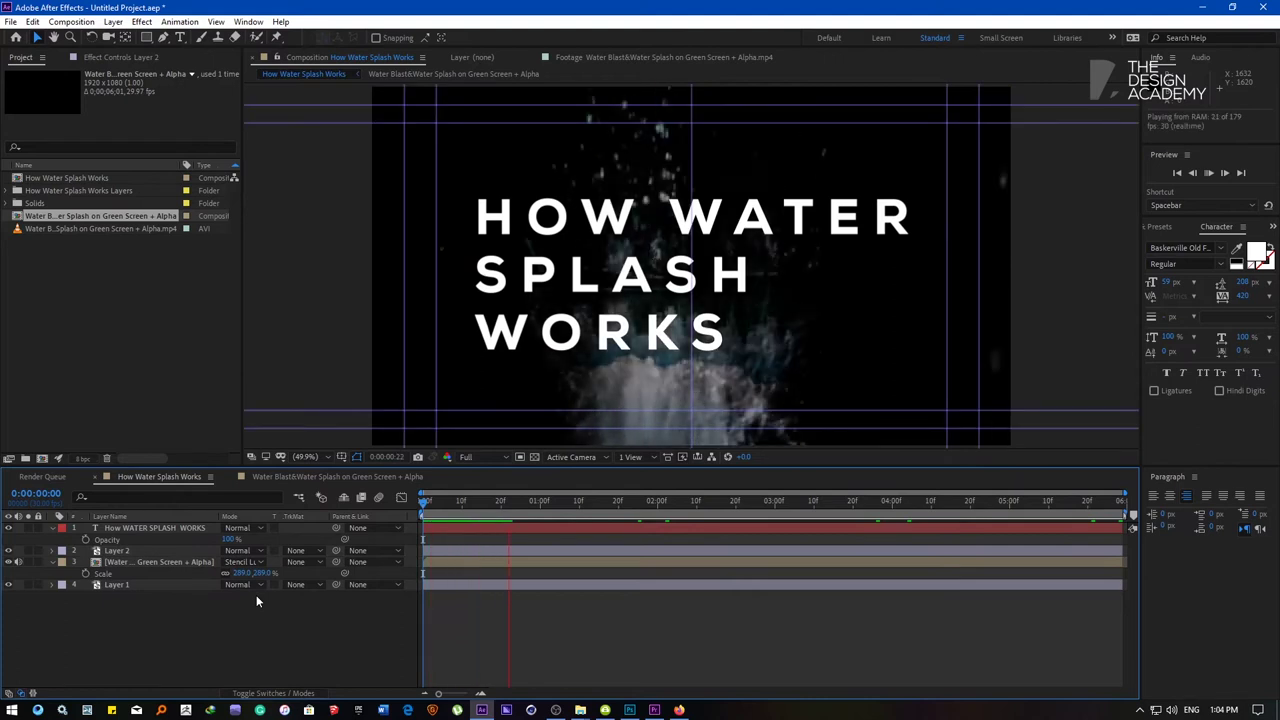
pyautogui.click(327, 457)
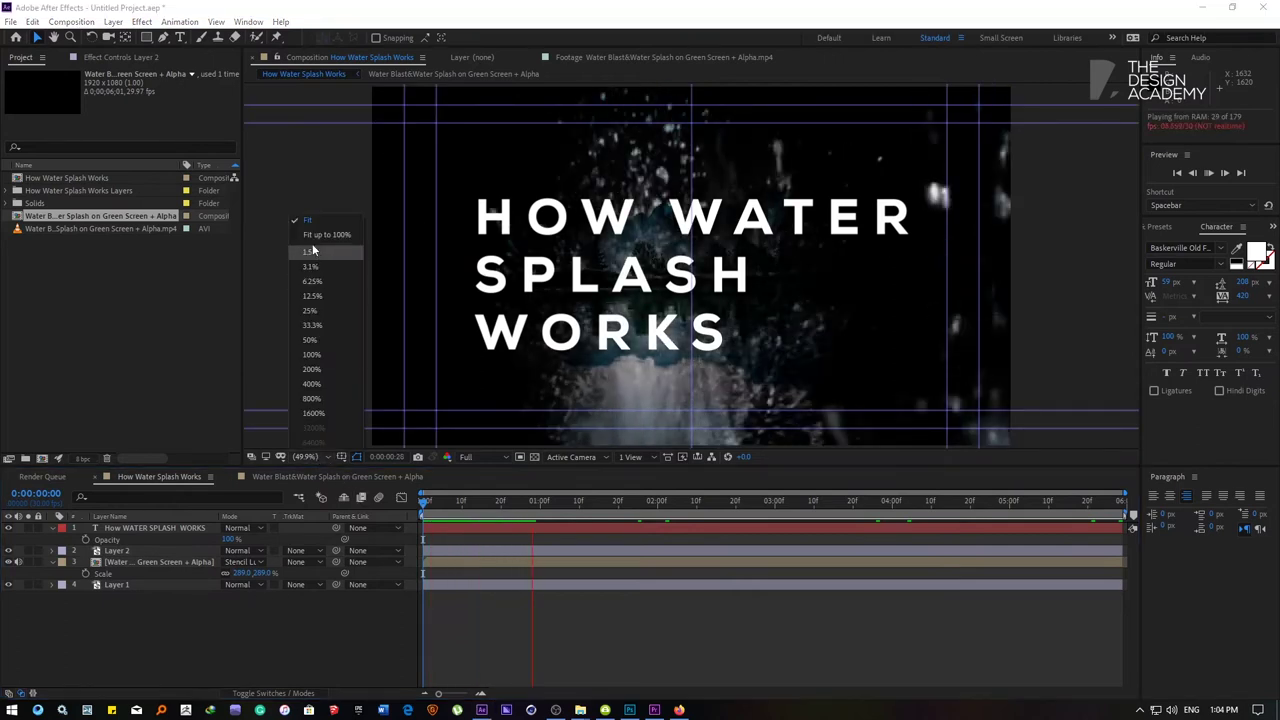
pyautogui.press('Escape')
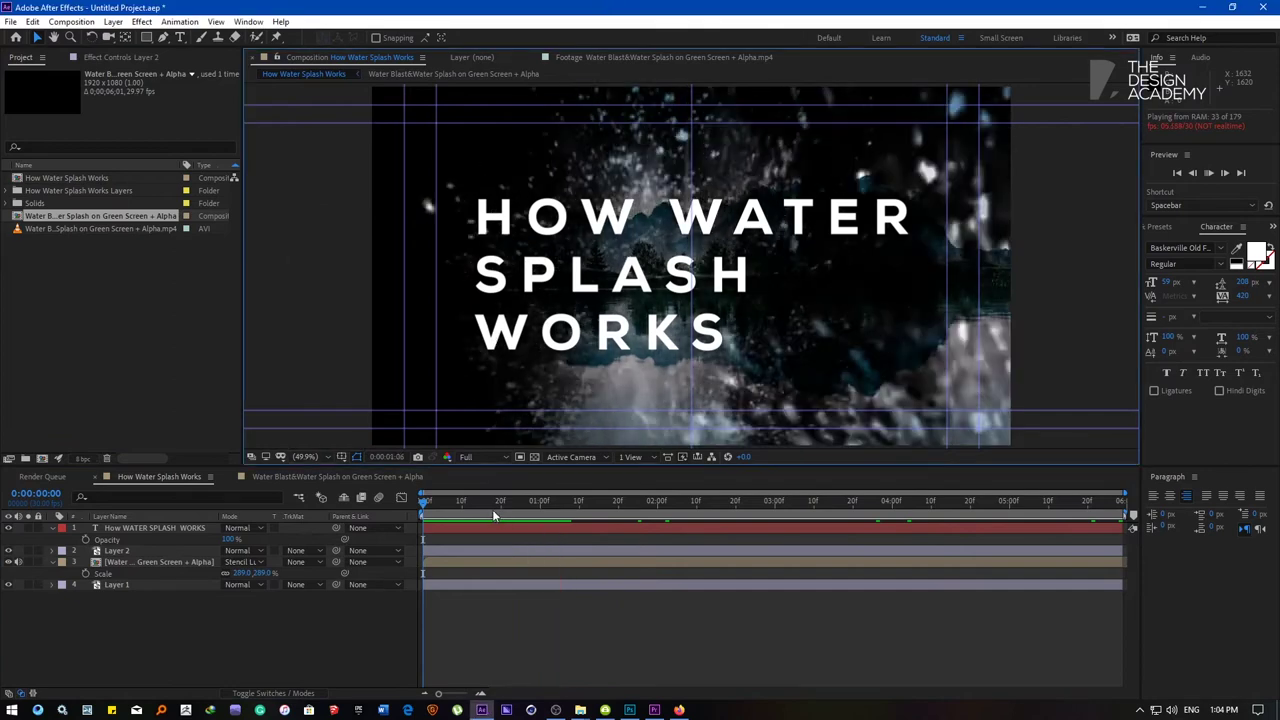
pyautogui.press('space')
pyautogui.press('space')
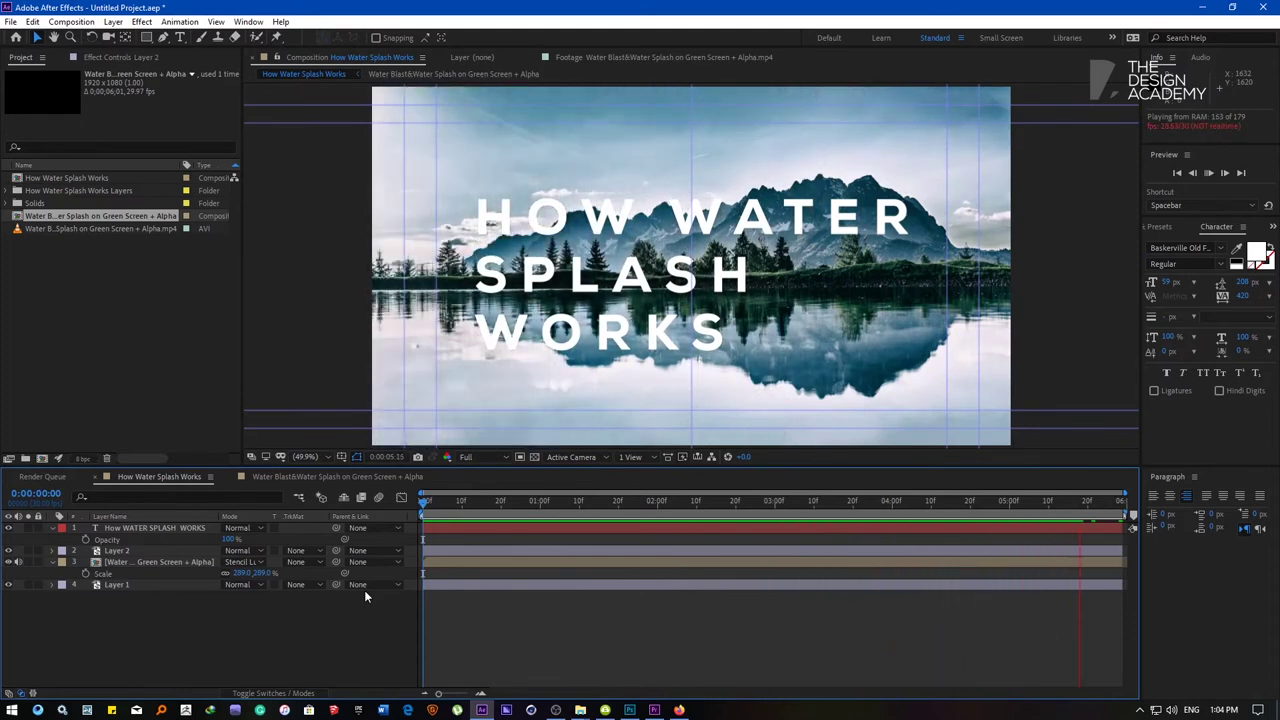
pyautogui.moveTo(425, 500); pyautogui.dragTo(940, 515)
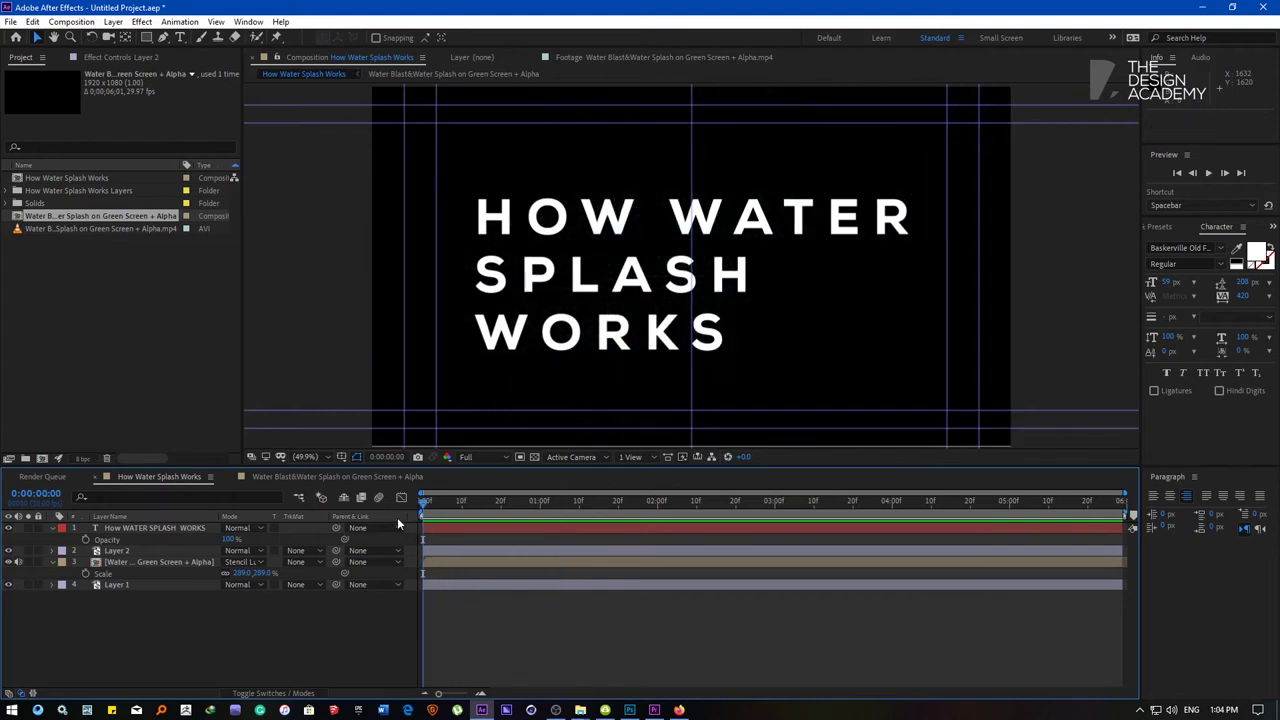
pyautogui.press('space')
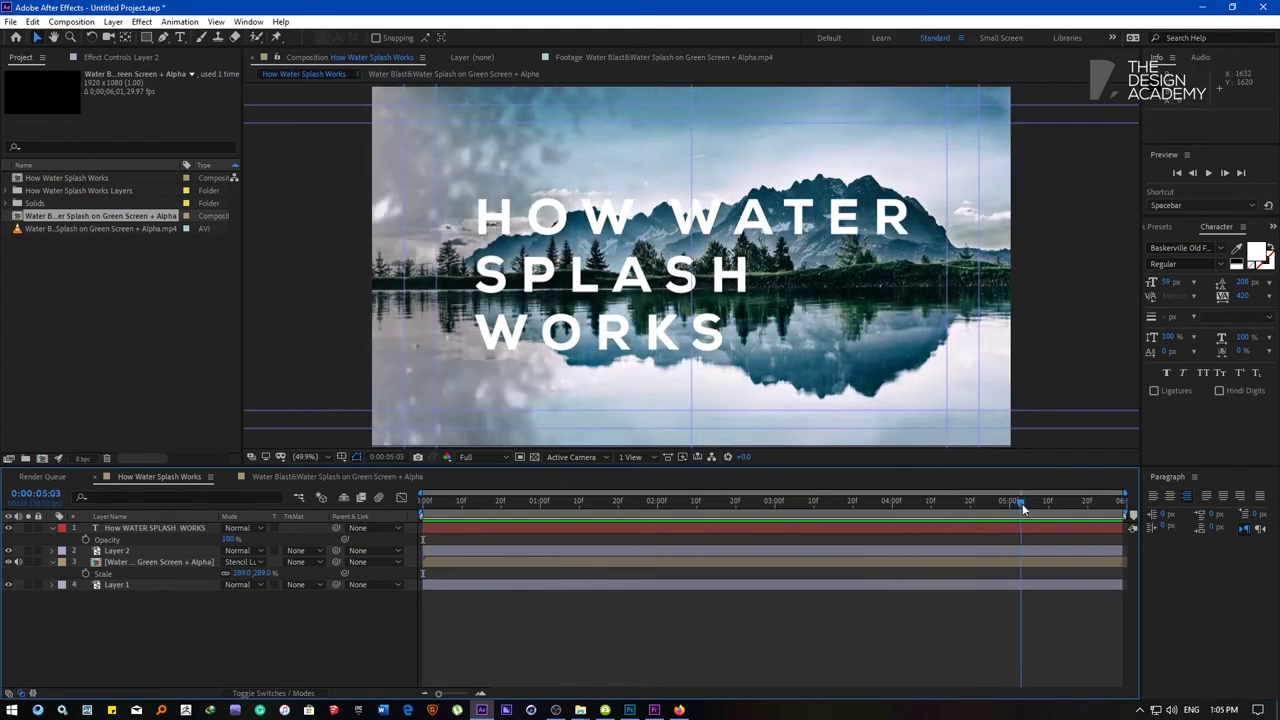
# - With the HOW WATER SPLASH WORKS title selected, search Effects & Presets for the fade-up presets
pyautogui.click(168, 531)
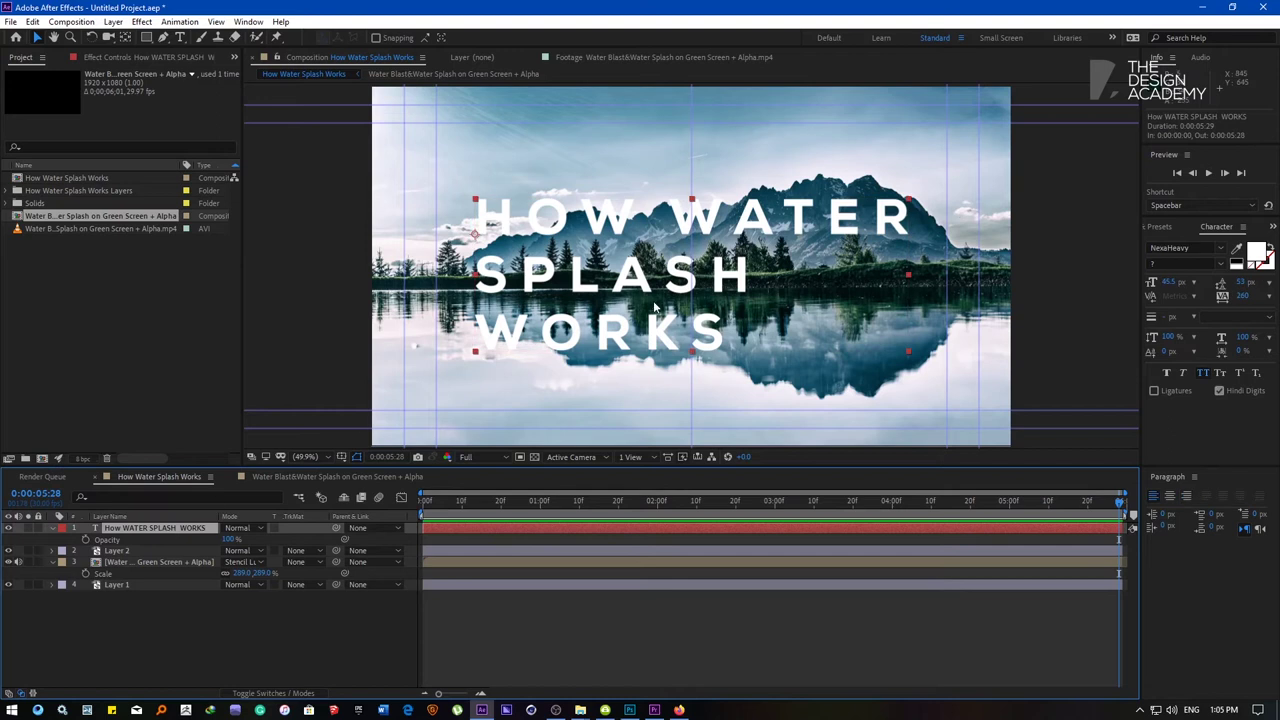
pyautogui.click(1165, 228)
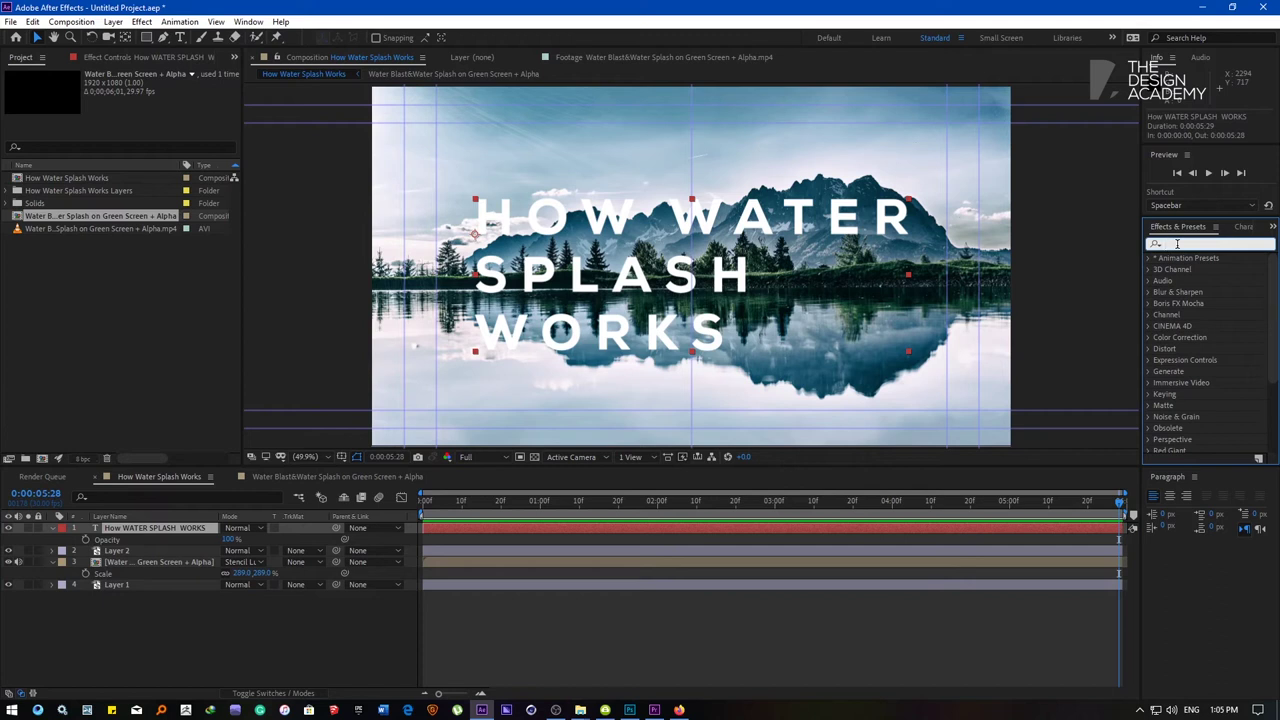
pyautogui.write('fade up')
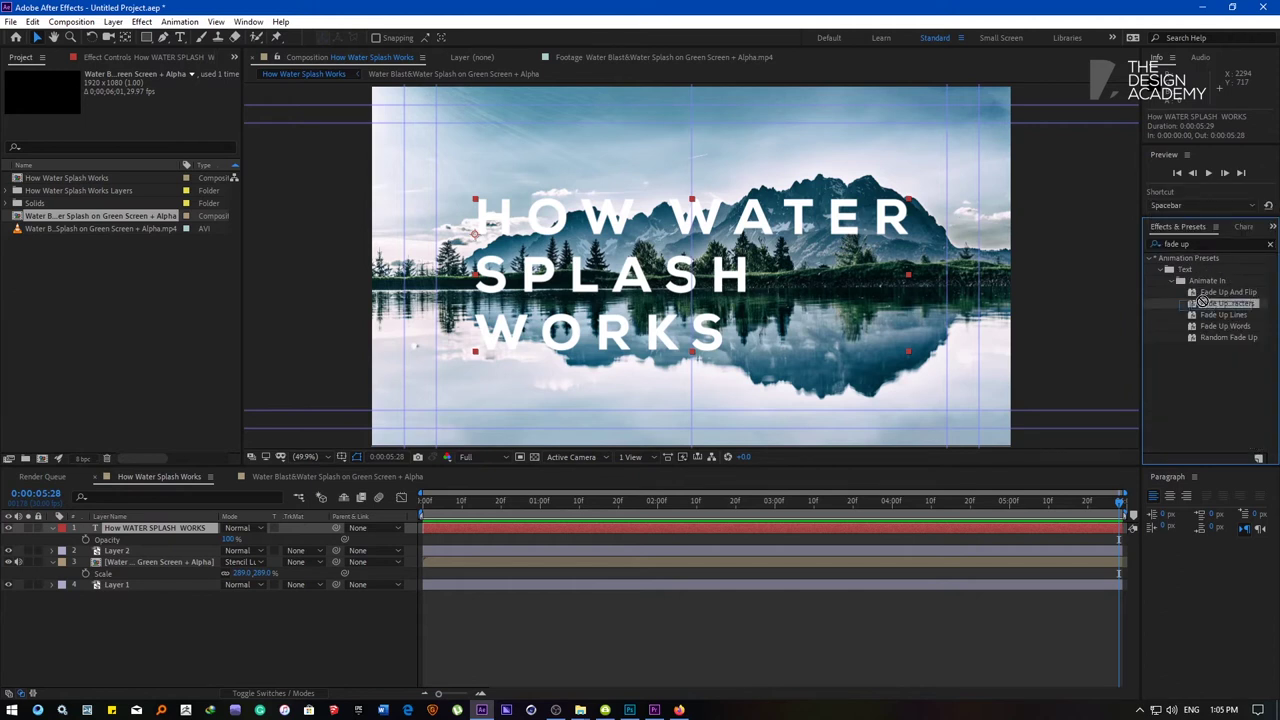
pyautogui.moveTo(658, 325); pyautogui.dragTo(660, 326)
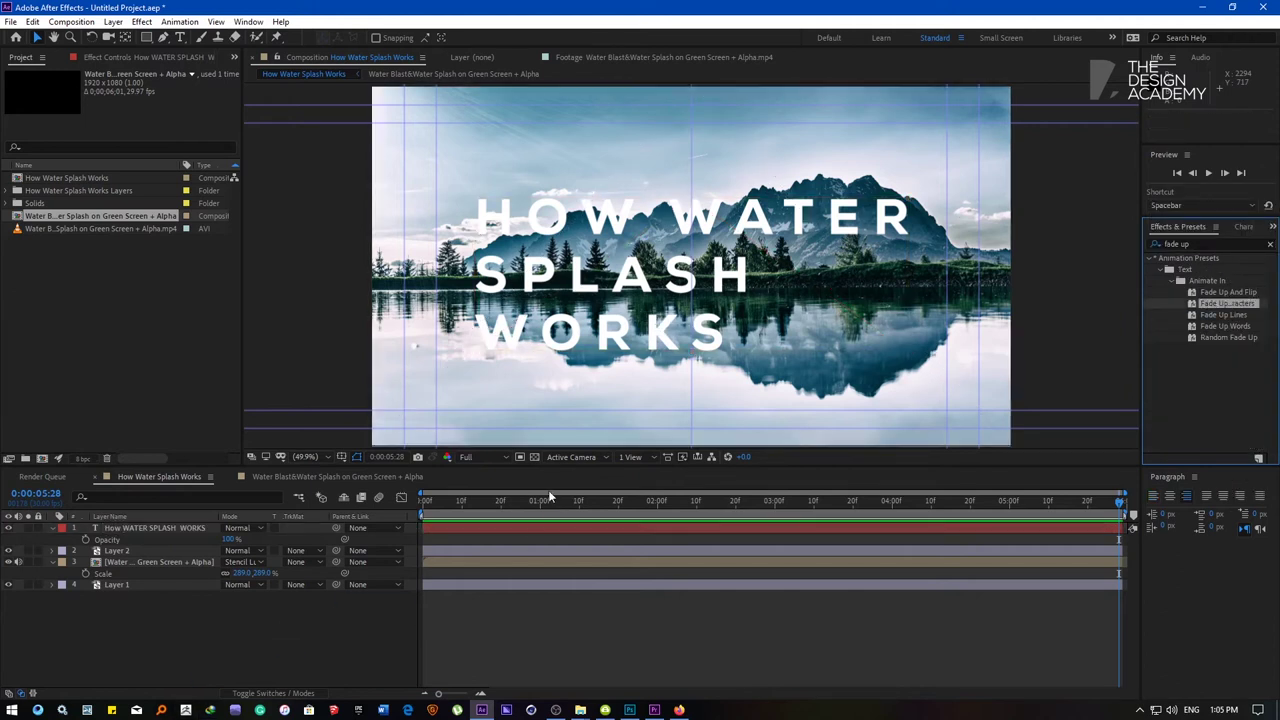
pyautogui.click(470, 502)
# - Apply Fade Up Characters to the title, reveal its Range Selector Start keyframes, and preview the reveal
pyautogui.moveTo(1208, 310); pyautogui.dragTo(575, 295)
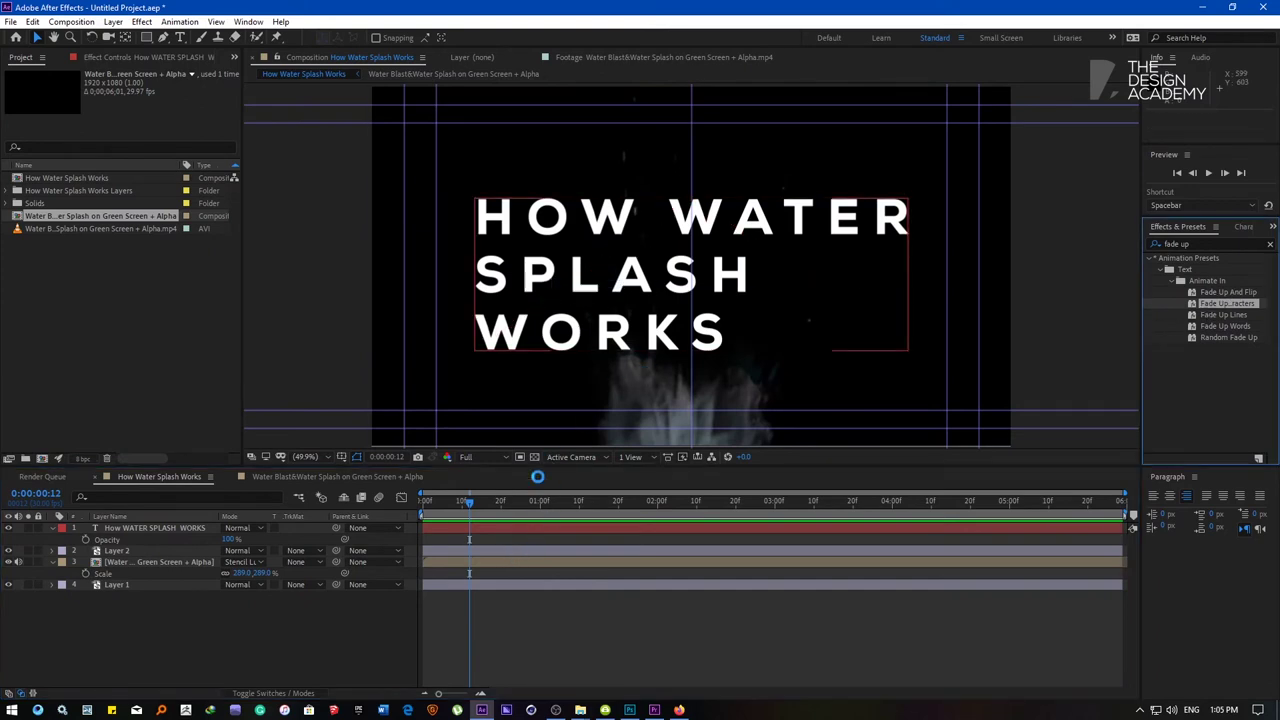
pyautogui.press('space')
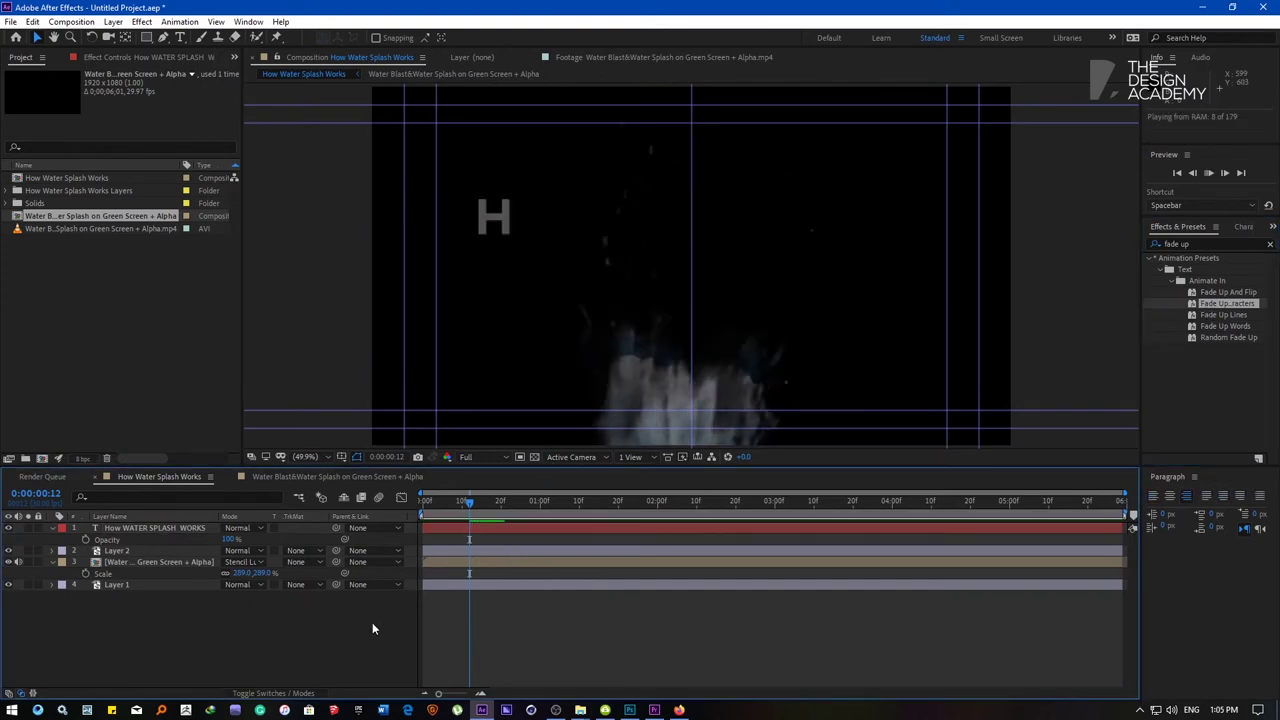
pyautogui.click(645, 506)
pyautogui.click(653, 506)
pyautogui.press('u')
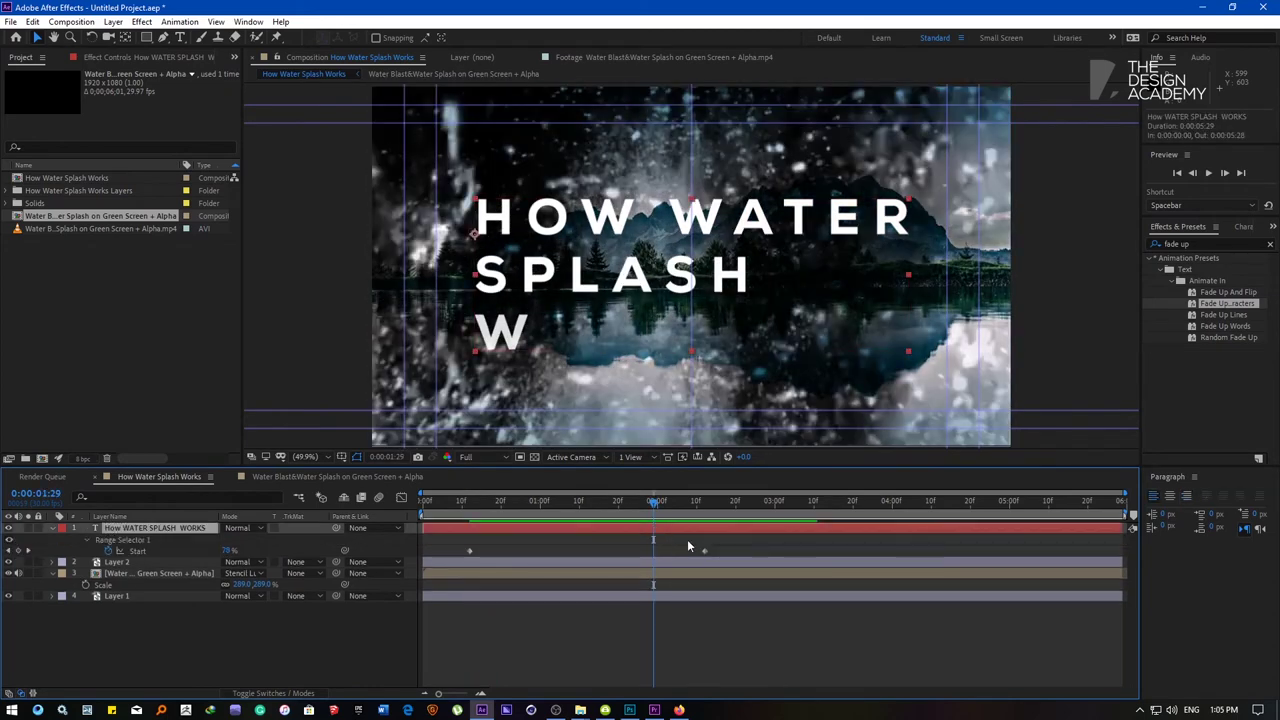
pyautogui.press('Home')
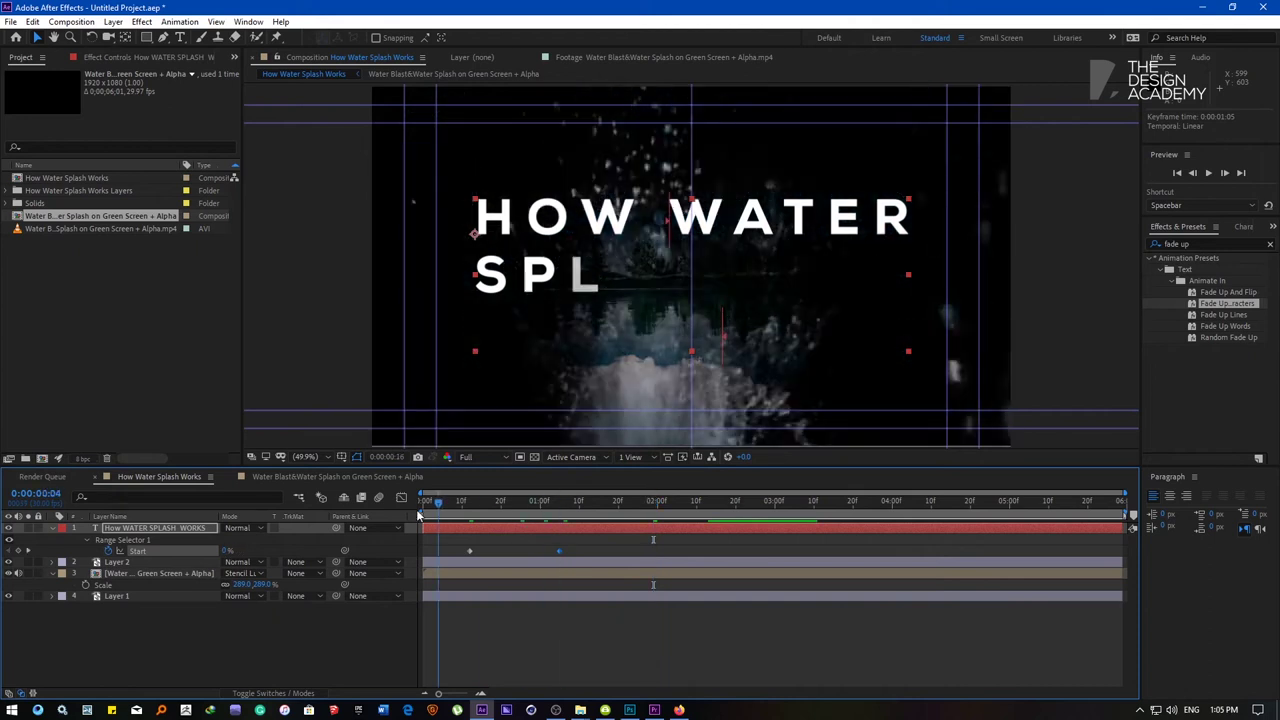
pyautogui.click(330, 648)
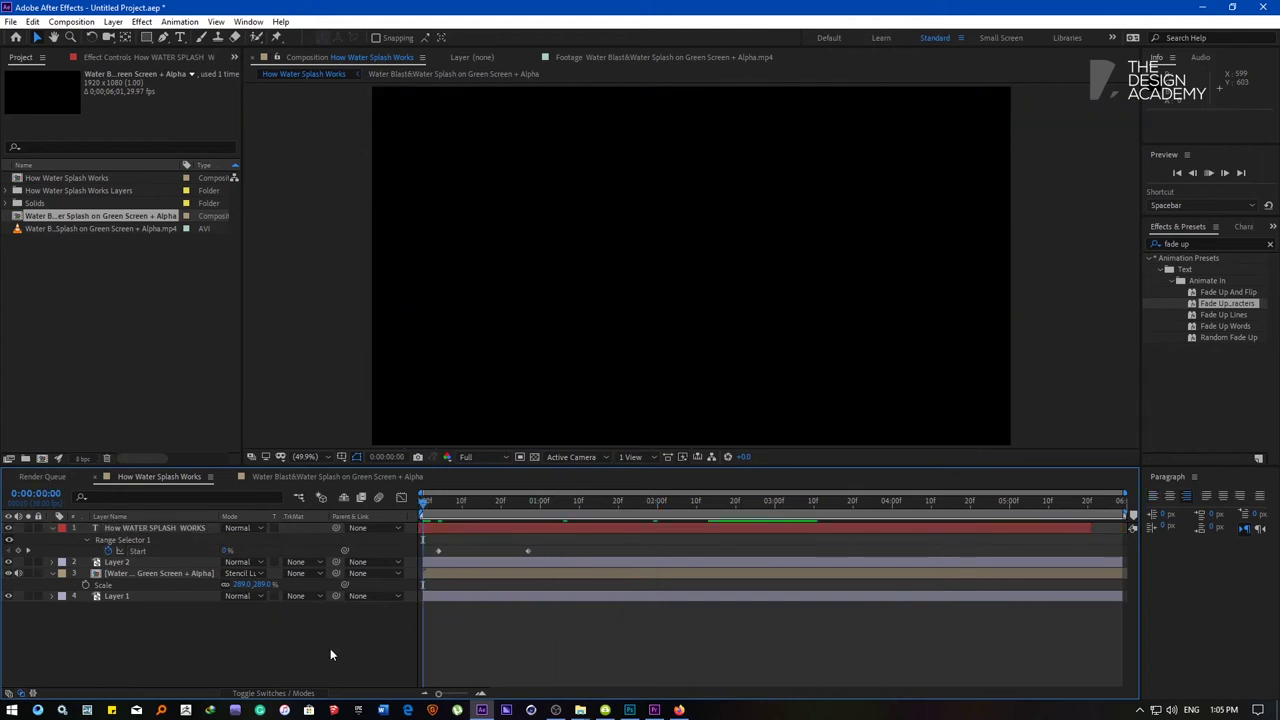
pyautogui.press('space')
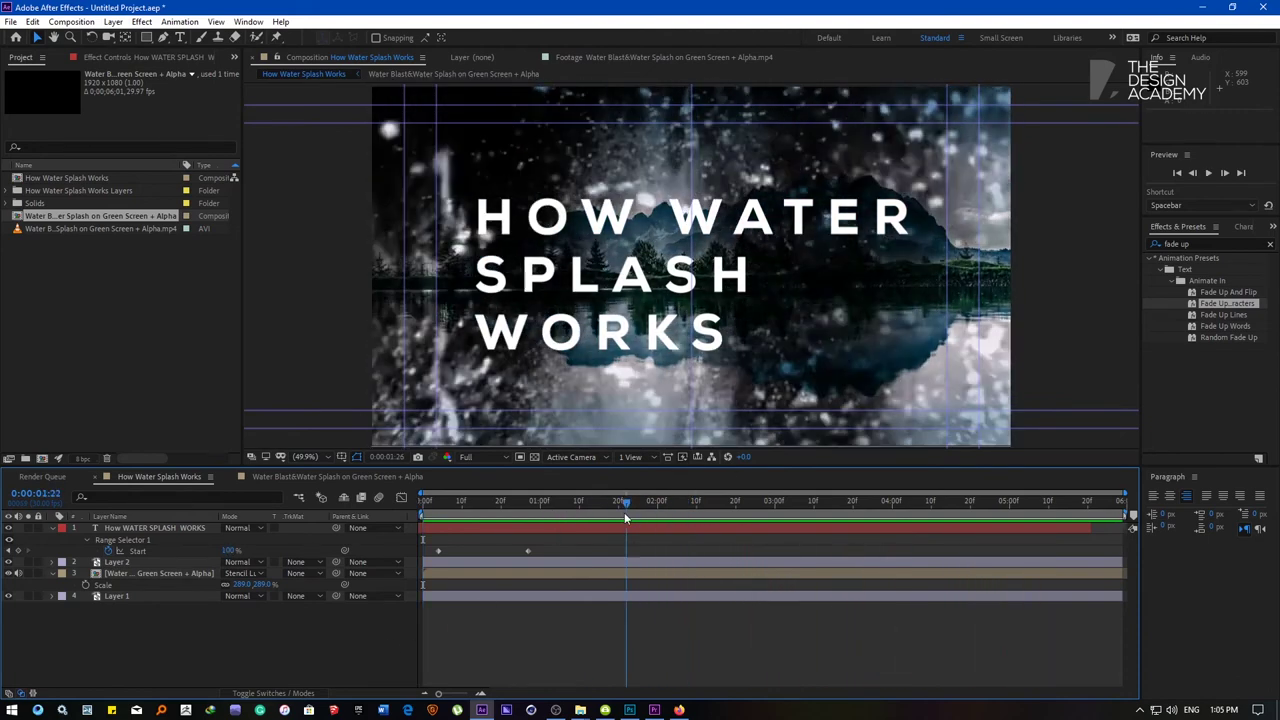
pyautogui.press('space')
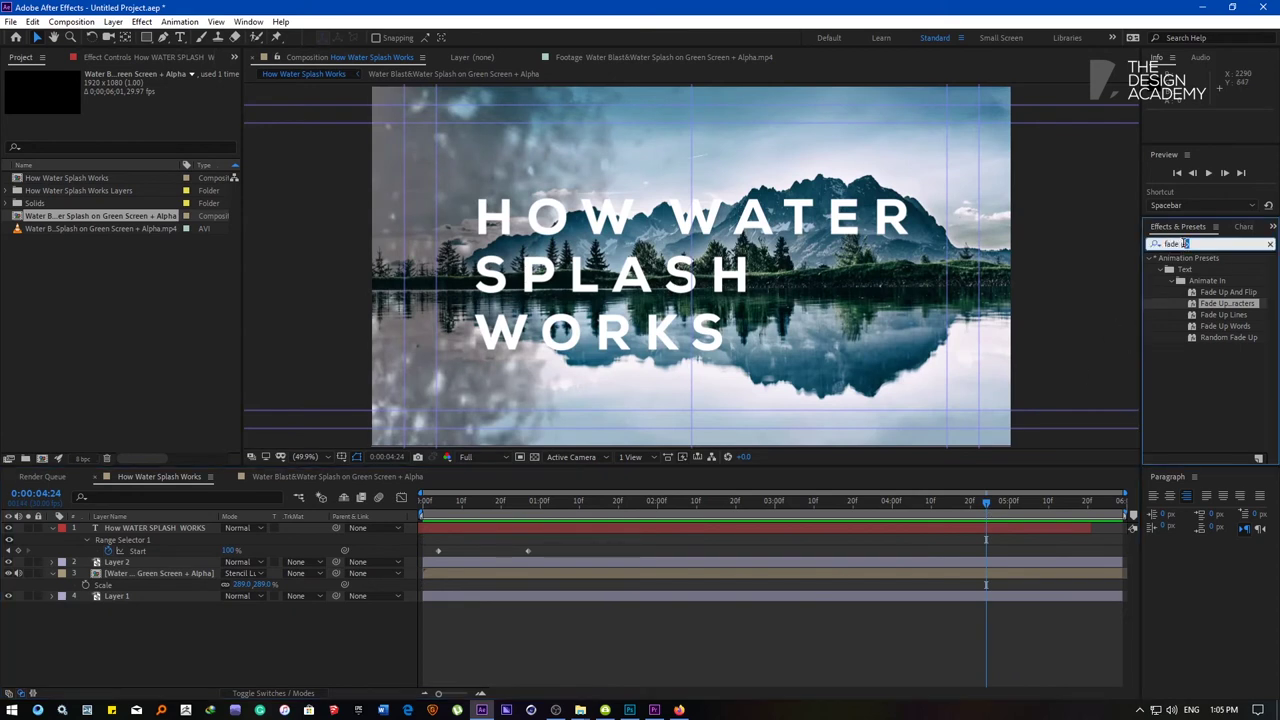
# - Add a Drop Shadow to the title with 95% opacity, 0 distance and 291 softness
pyautogui.write('drop')
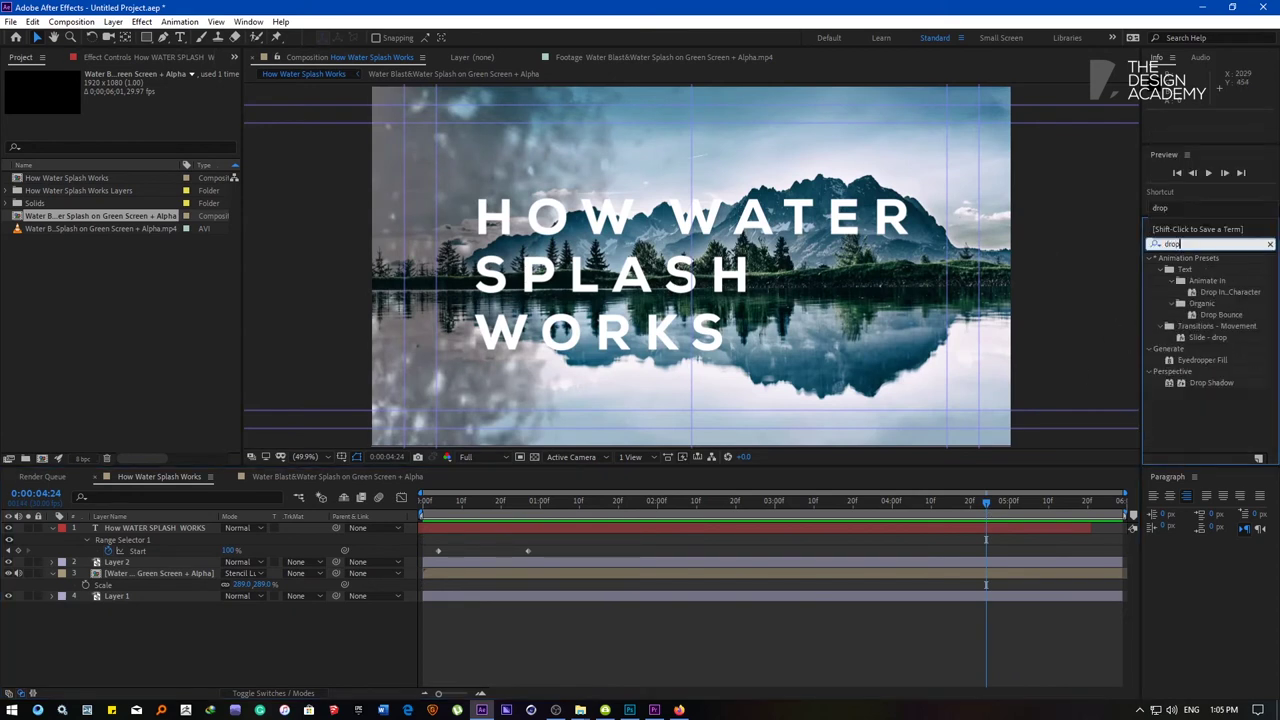
pyautogui.moveTo(1208, 383); pyautogui.dragTo(194, 528)
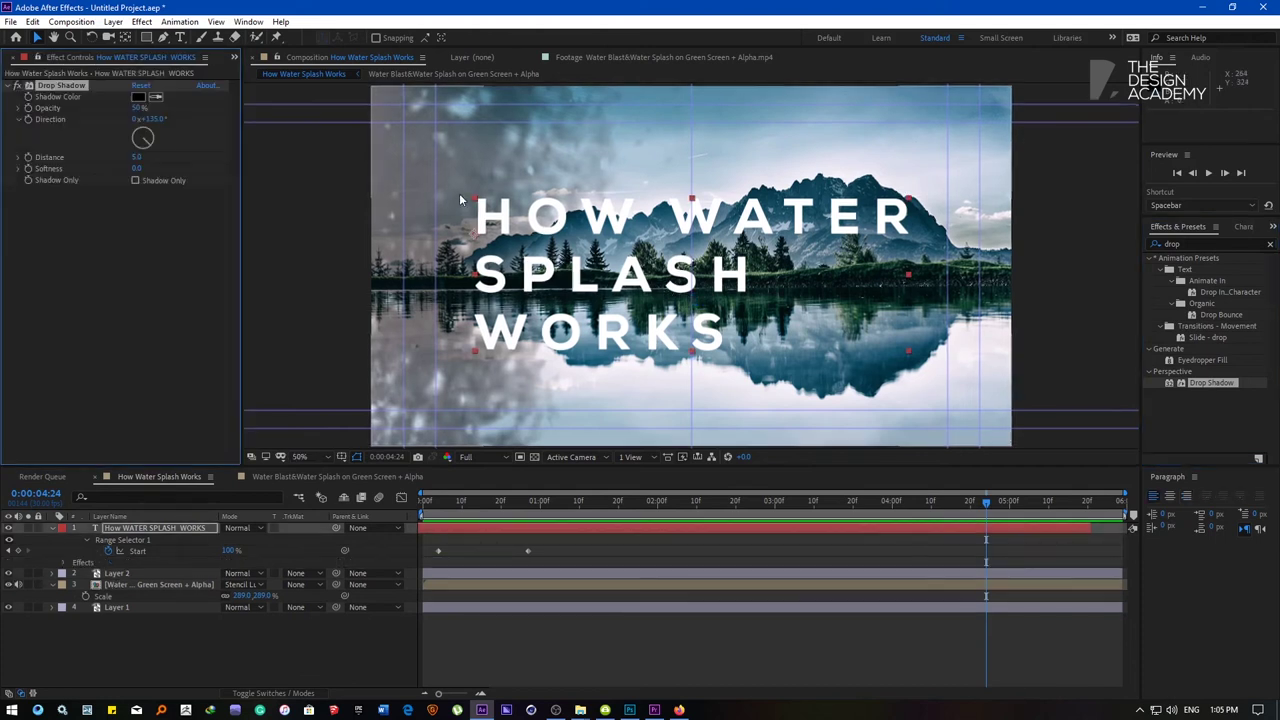
pyautogui.scroll(2, 679, 213)
pyautogui.moveTo(402, 242); pyautogui.dragTo(532, 262)
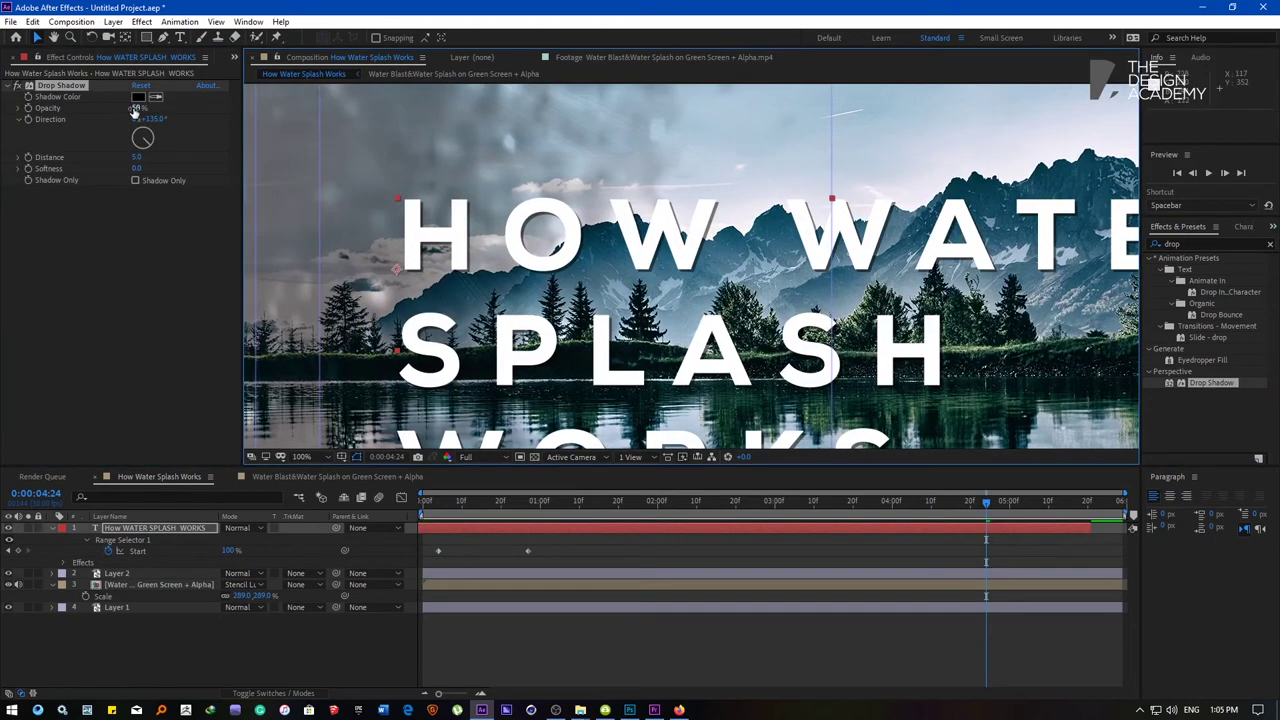
pyautogui.moveTo(148, 170)
pyautogui.mouseDown()
pyautogui.moveTo(85, 157)
pyautogui.moveTo(310, 175)
pyautogui.mouseUp()
pyautogui.scroll(-2, 565, 227)
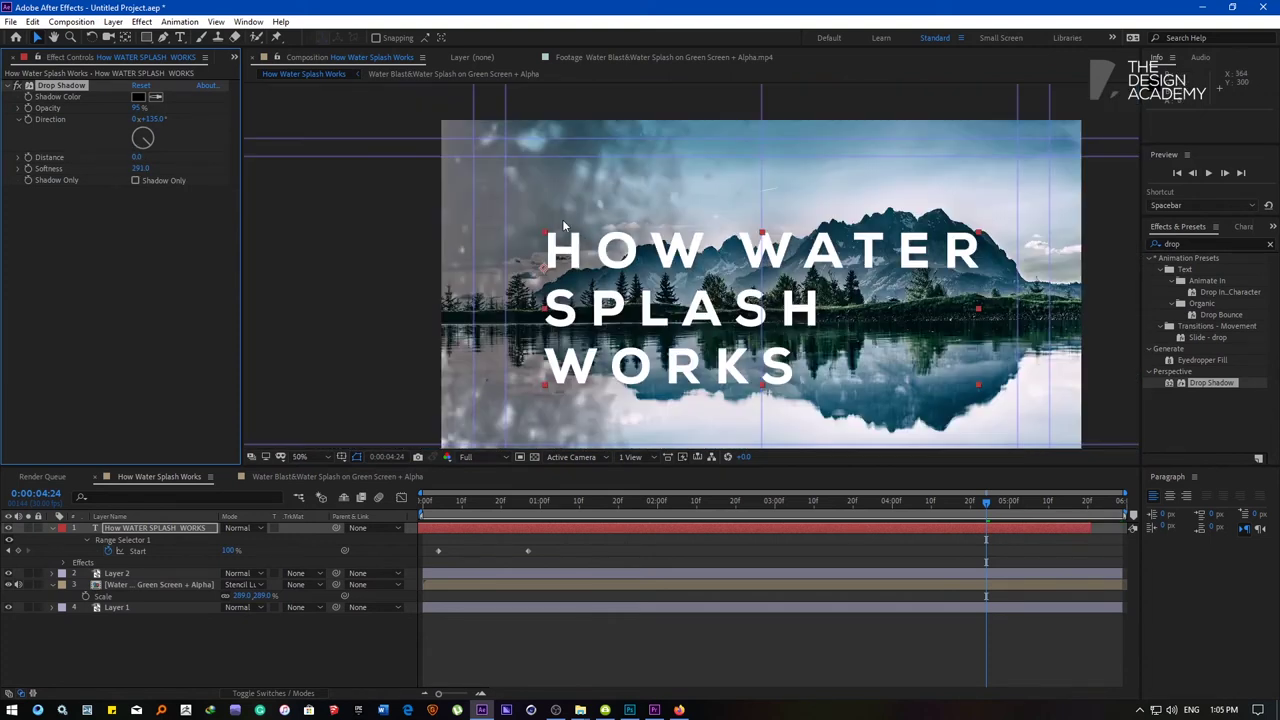
# - Set the viewer magnification to Fit so the whole frame is visible
pyautogui.moveTo(509, 381); pyautogui.dragTo(430, 356)
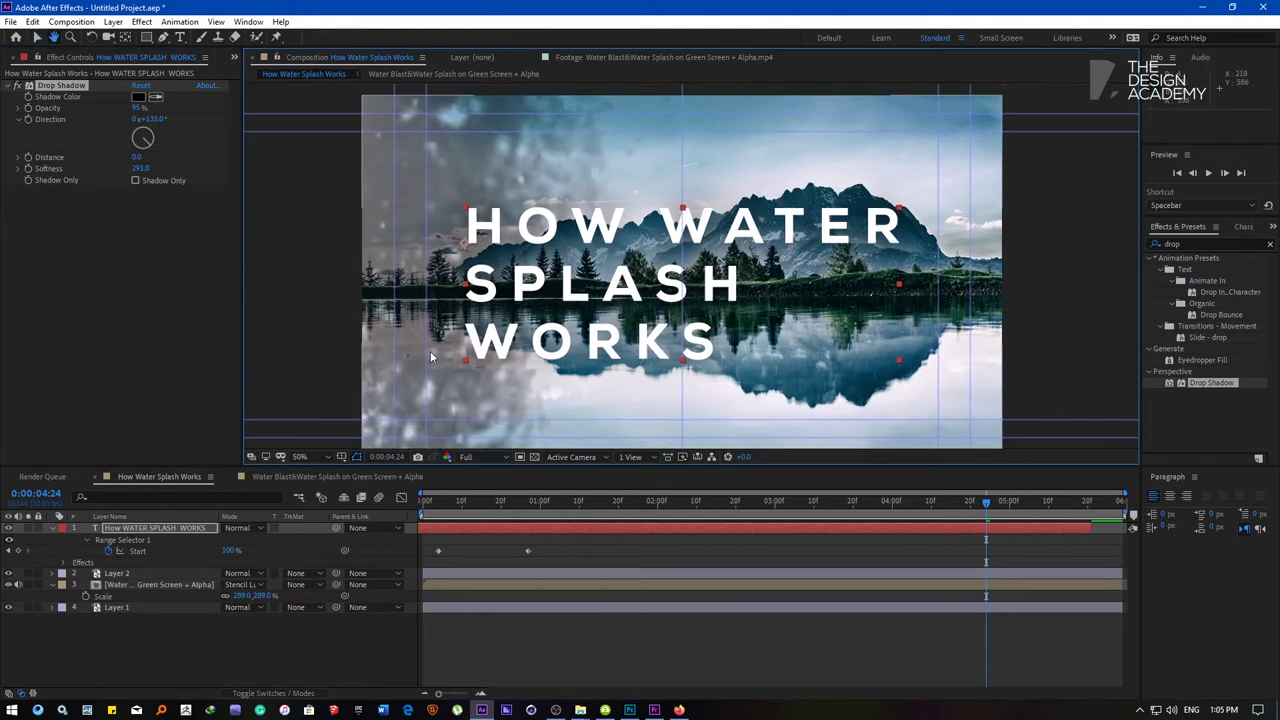
pyautogui.click(323, 458)
pyautogui.click(308, 222)
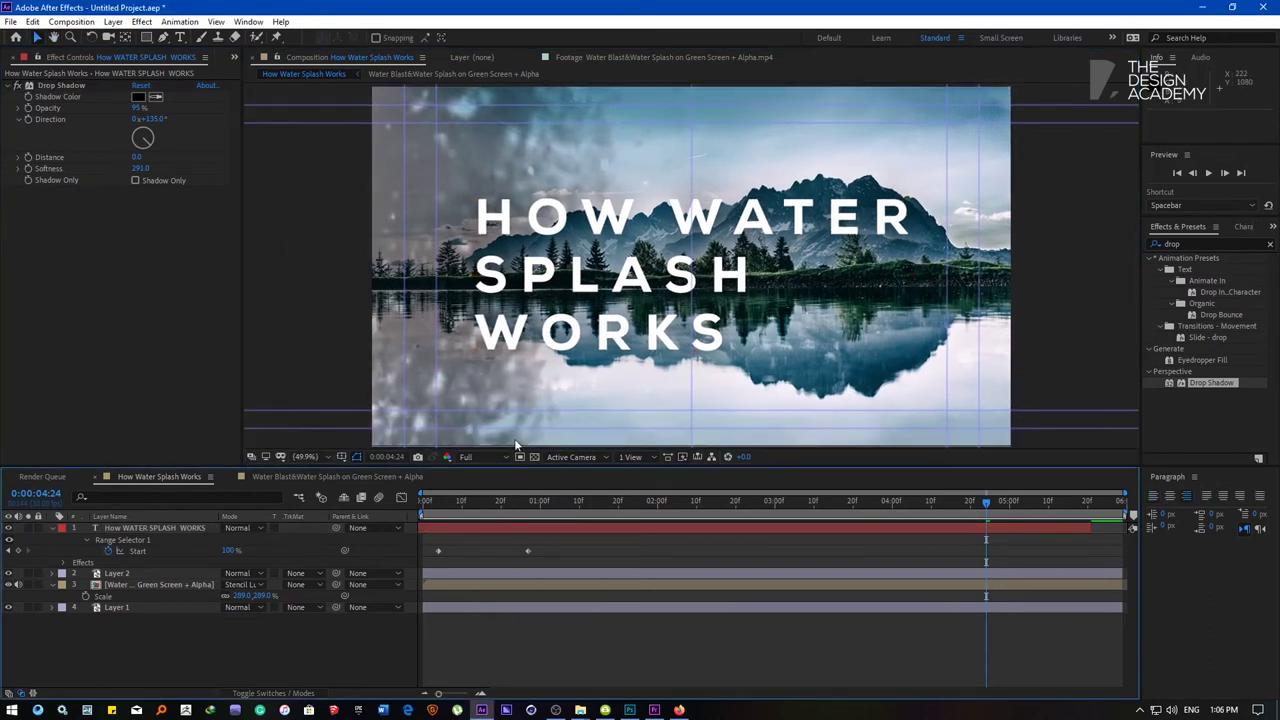
pyautogui.press('`')
pyautogui.press('`')
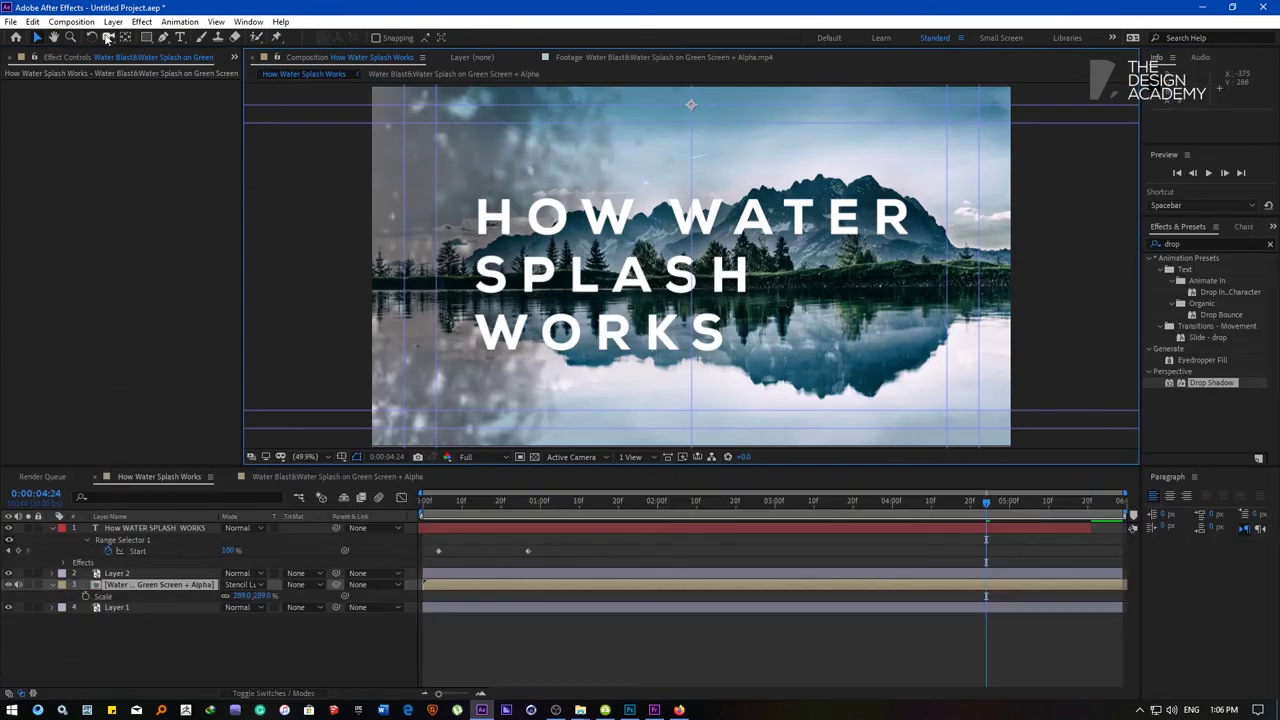
# - Preview the animation with guide lines hidden, enlarging the viewer and then restoring the workspace
pyautogui.press('space')
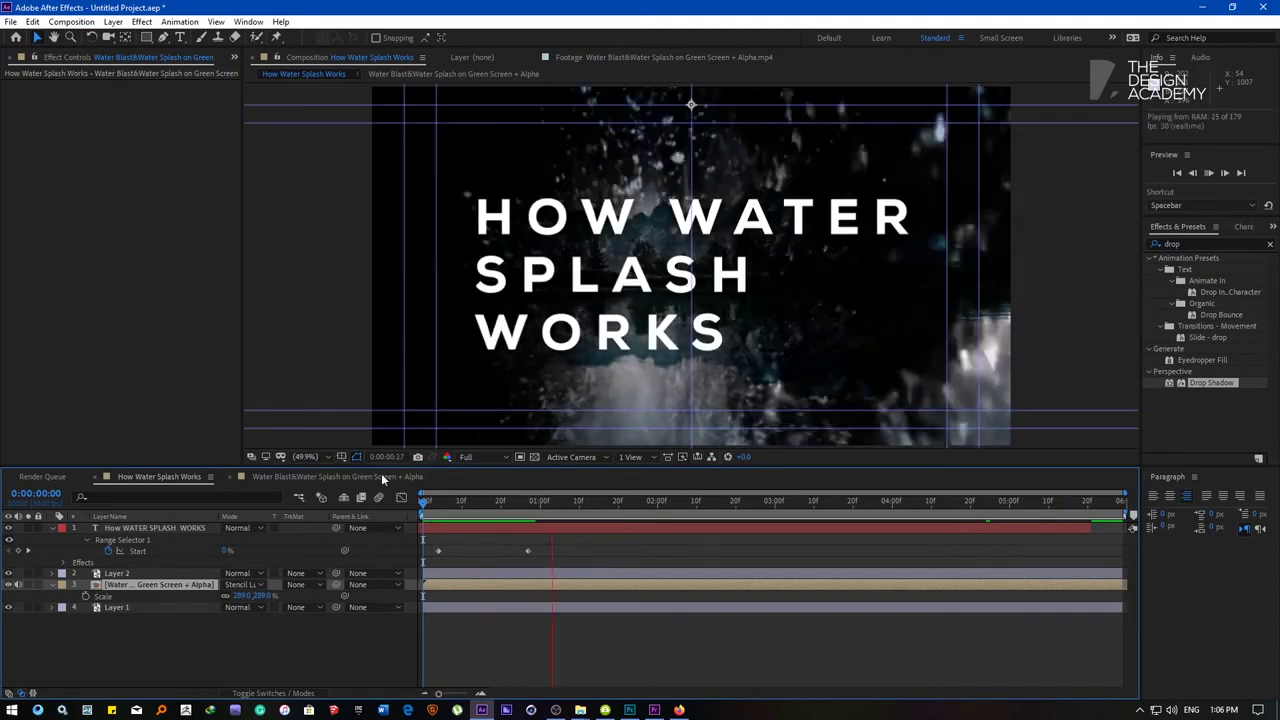
pyautogui.click(356, 457)
pyautogui.click(368, 521)
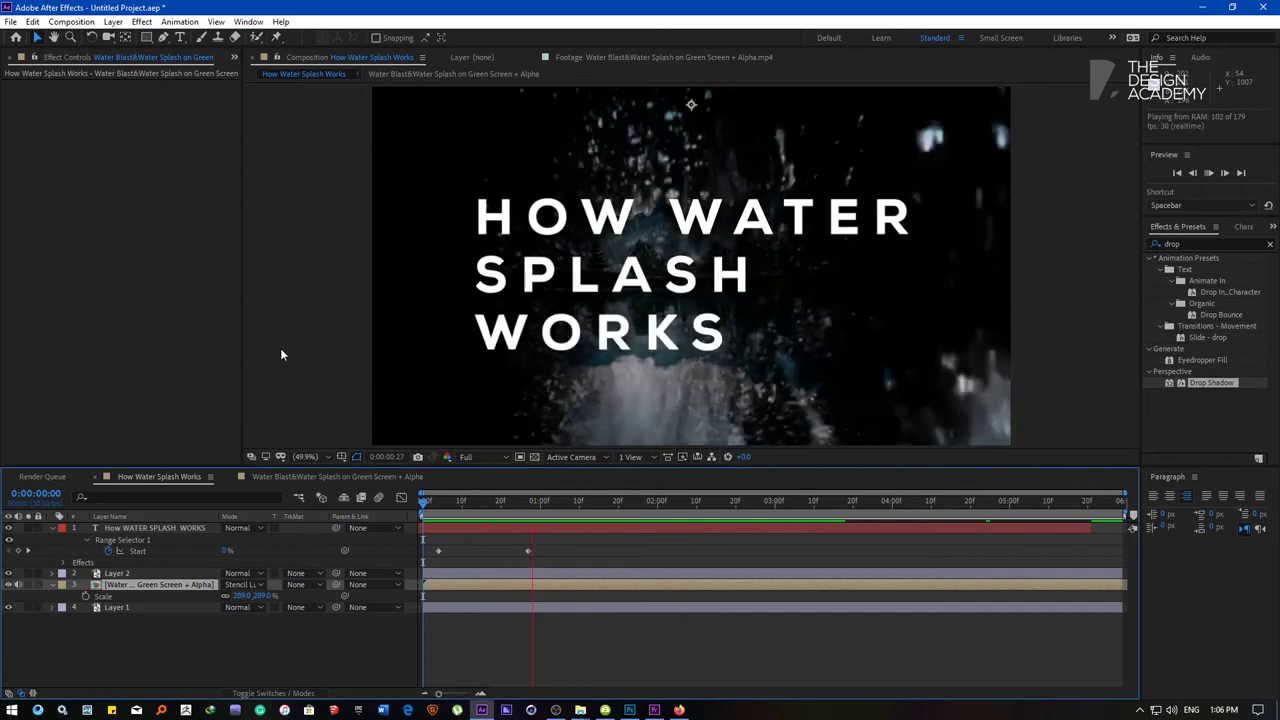
pyautogui.press('`')
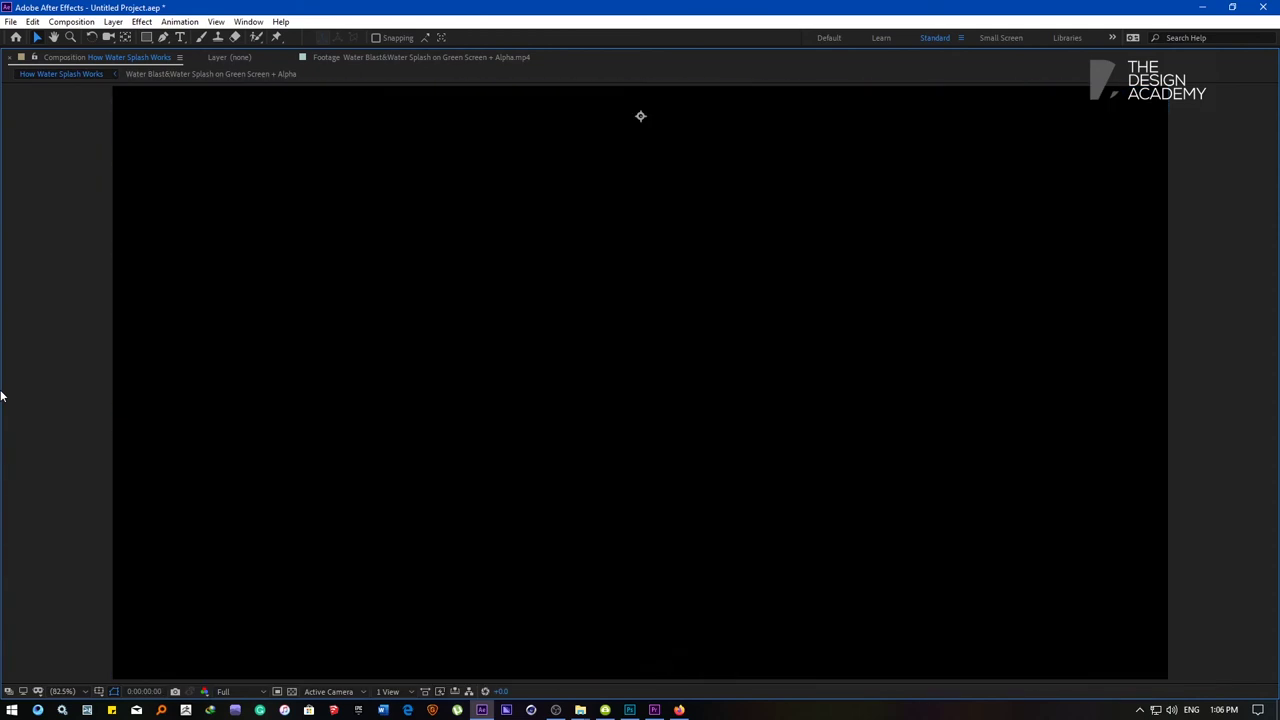
pyautogui.press('`')
# - Scrub to the lake scene, inspect the title's Drop Shadow settings, then scrub back to the splash frames
pyautogui.moveTo(852, 511); pyautogui.dragTo(1009, 503)
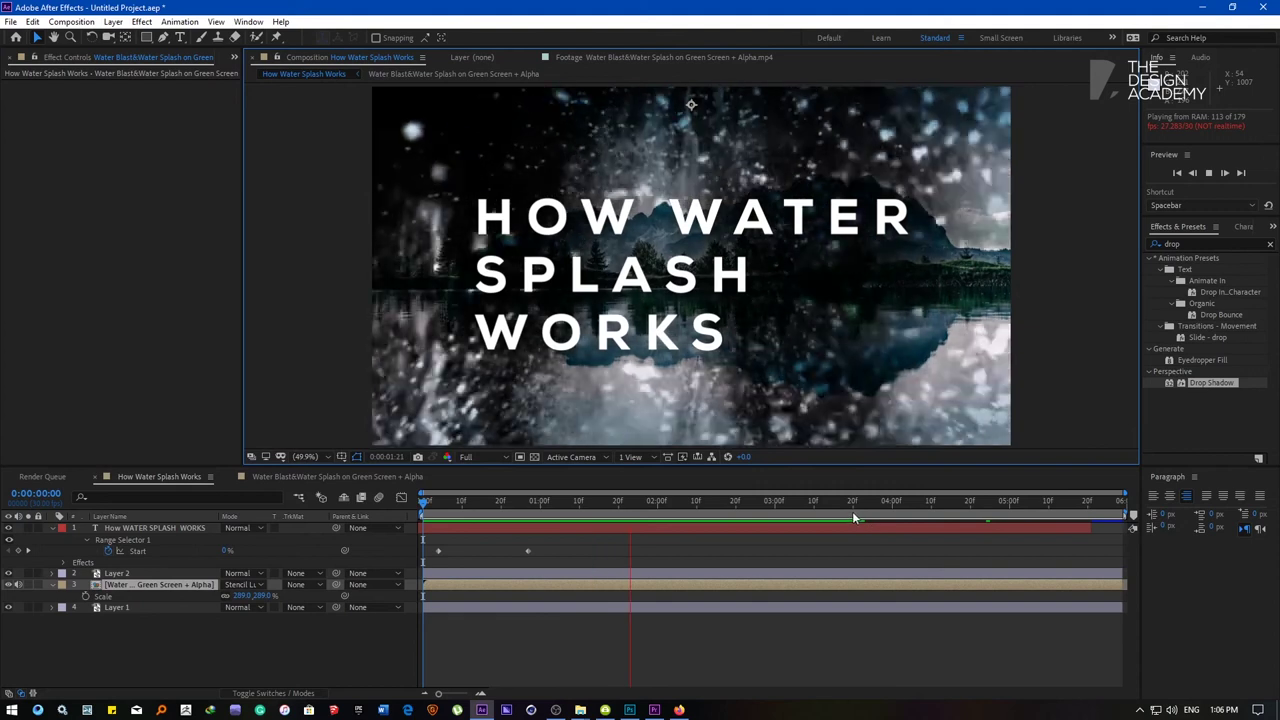
pyautogui.click(1096, 529)
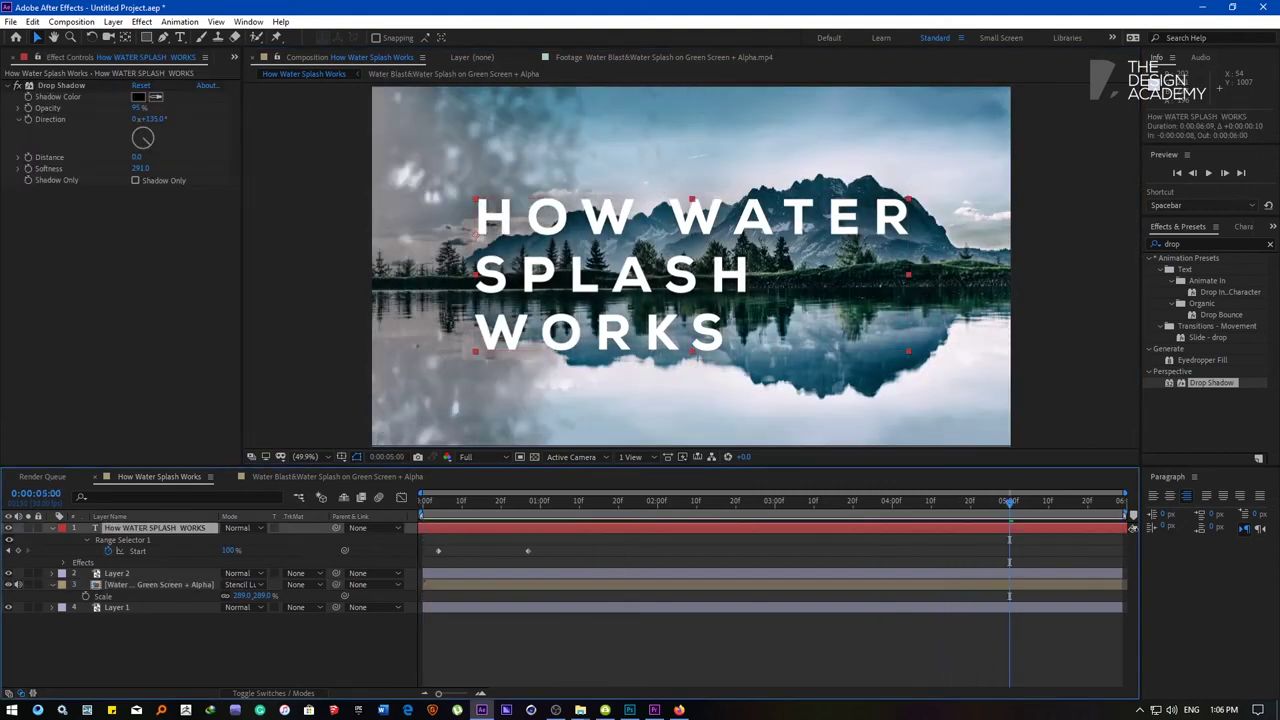
pyautogui.click(1013, 630)
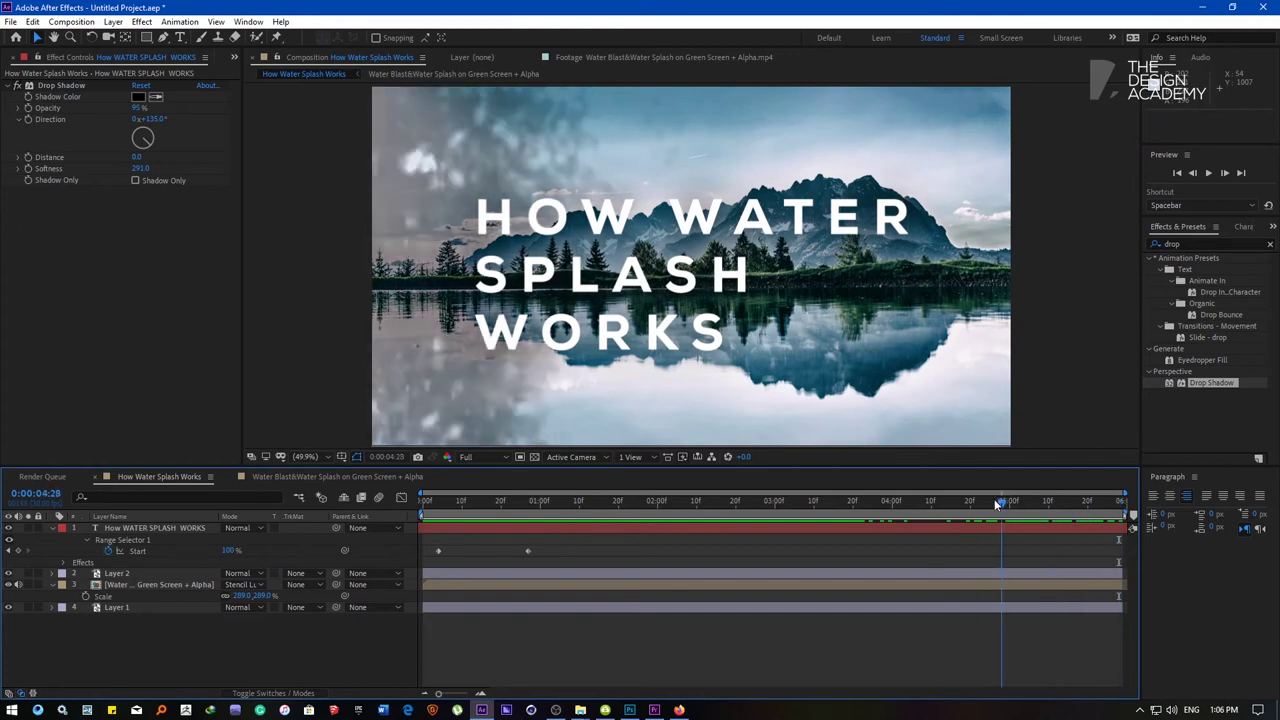
pyautogui.moveTo(822, 516)
pyautogui.mouseDown()
pyautogui.moveTo(482, 498)
pyautogui.moveTo(854, 534)
pyautogui.moveTo(1081, 587)
pyautogui.moveTo(1030, 605)
pyautogui.mouseUp()
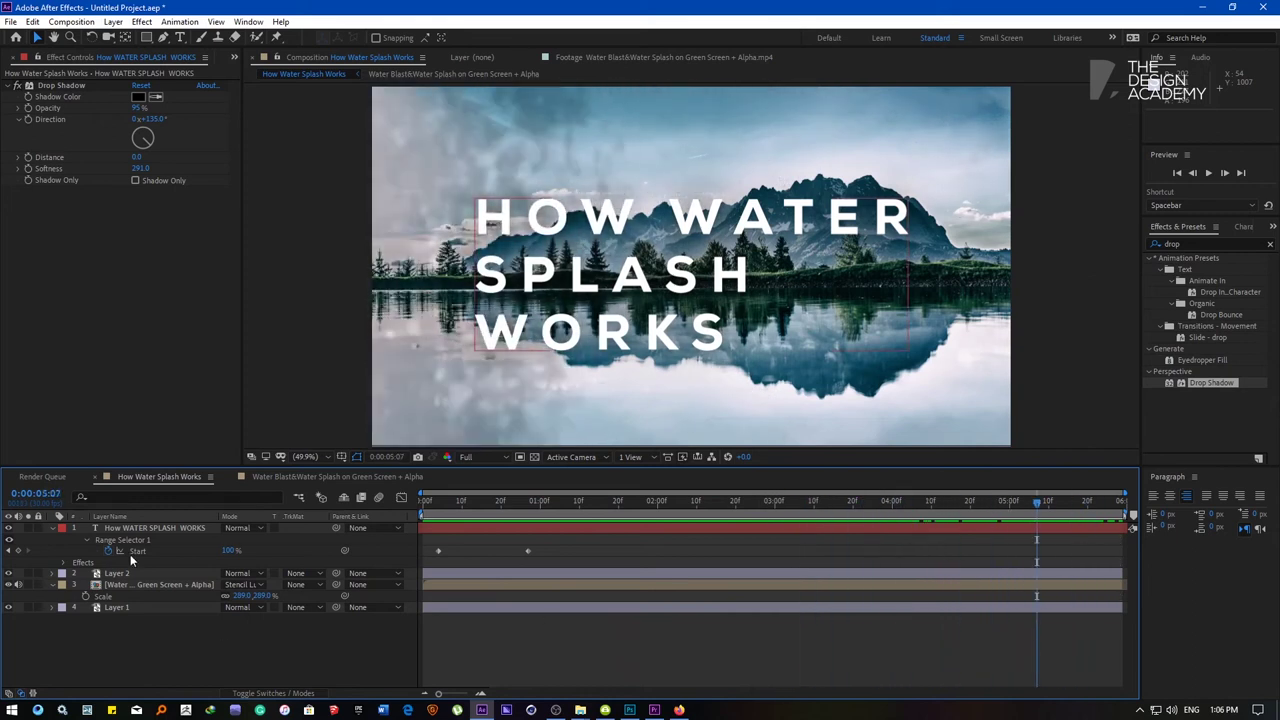
# - Keyframe the title's Scale at the start and enlarge it to about 364% at the end, nudged left
pyautogui.click(147, 528)
pyautogui.press('Home')
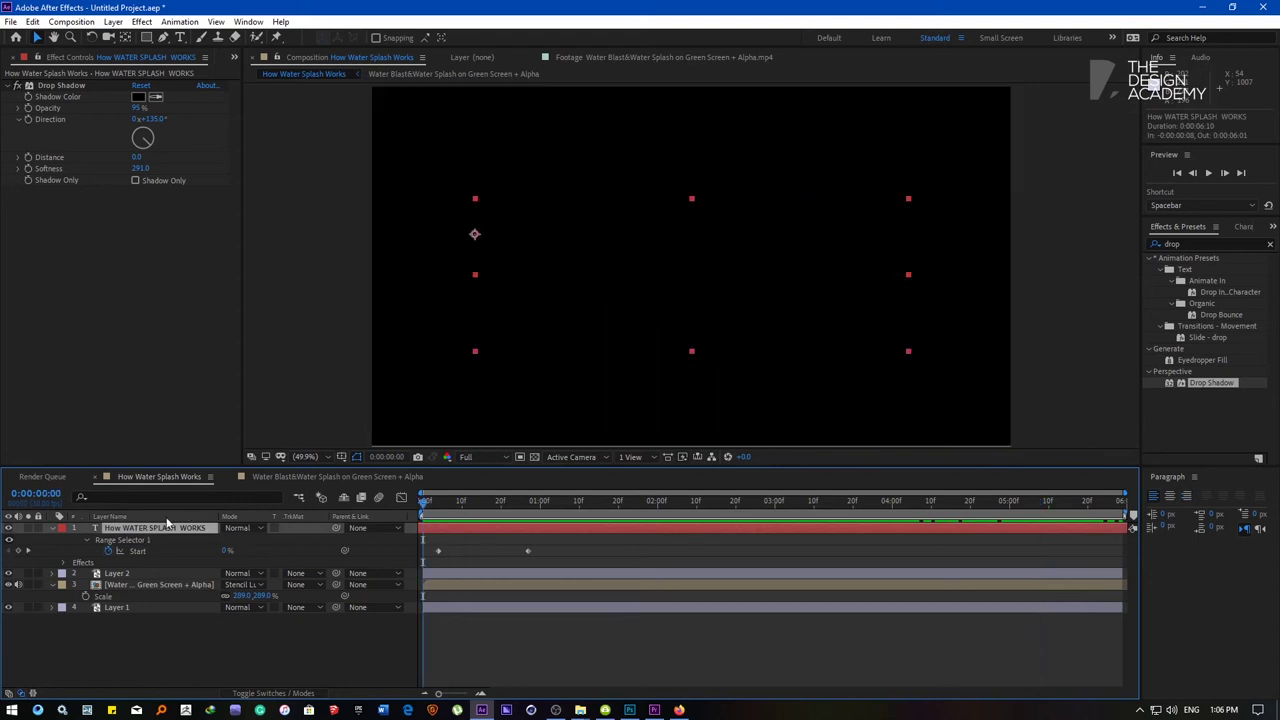
pyautogui.press('s')
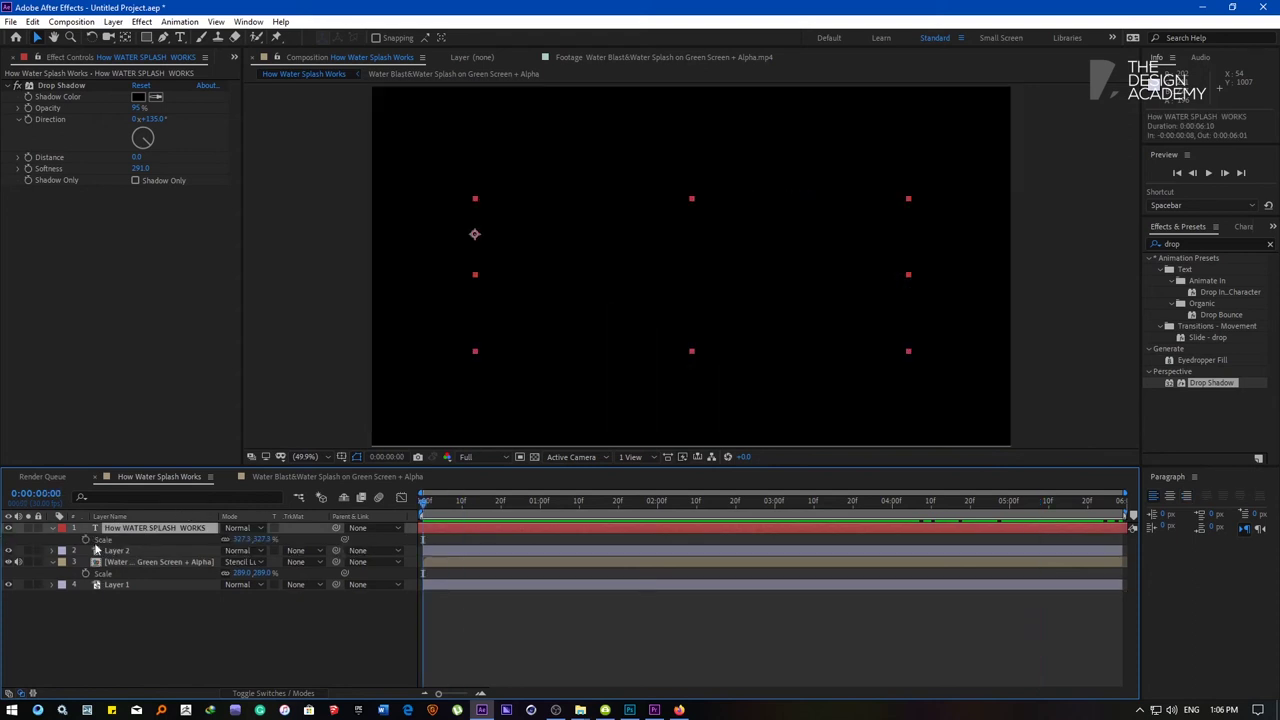
pyautogui.press('End')
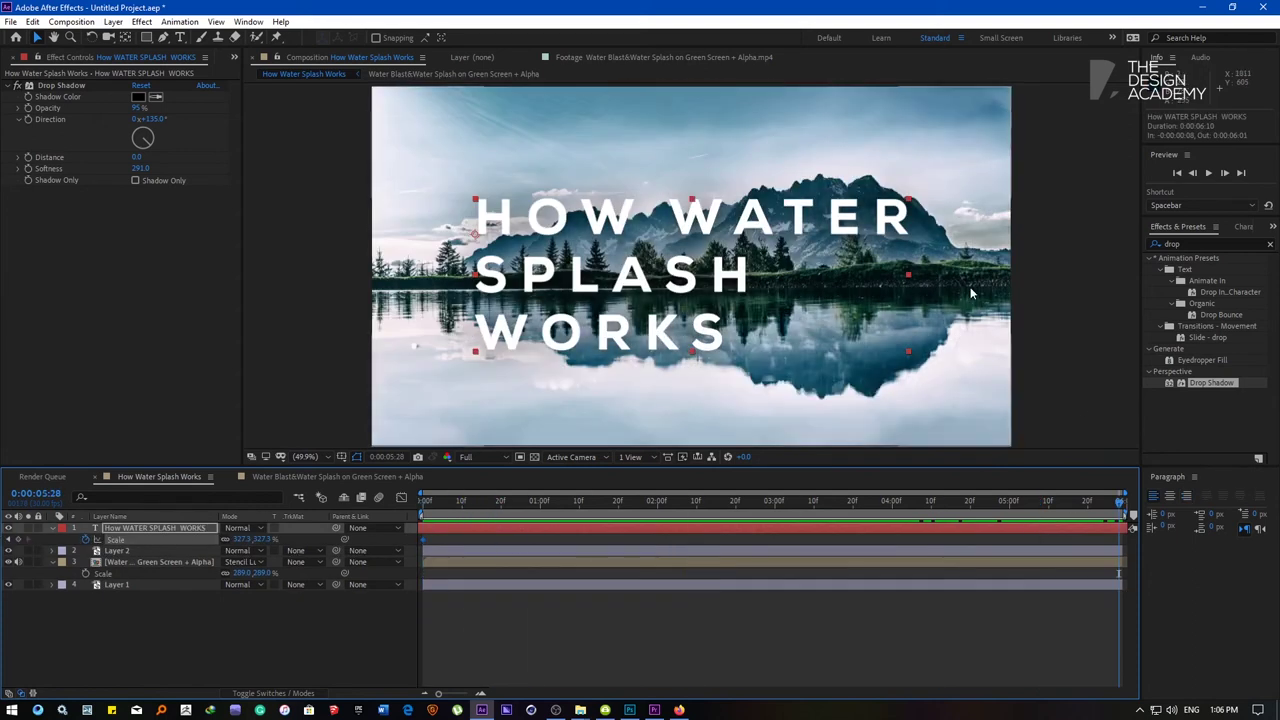
pyautogui.moveTo(922, 278); pyautogui.dragTo(961, 280)
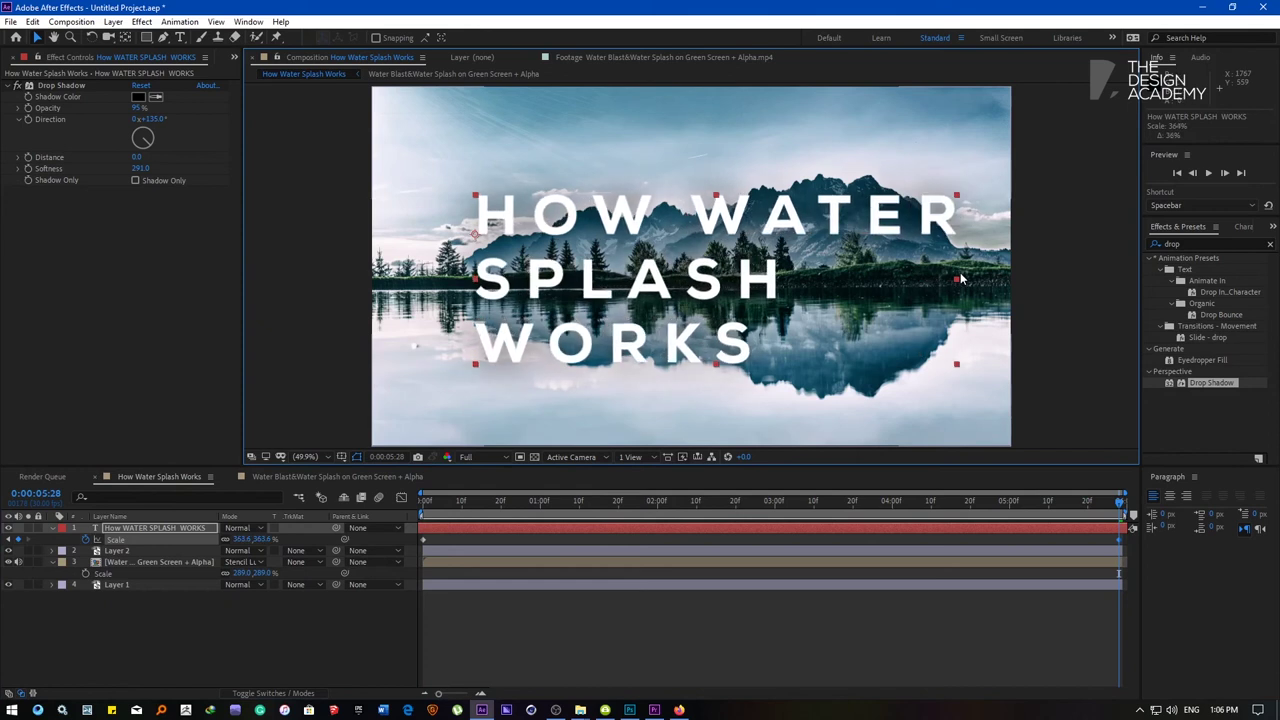
pyautogui.moveTo(555, 278); pyautogui.dragTo(535, 275)
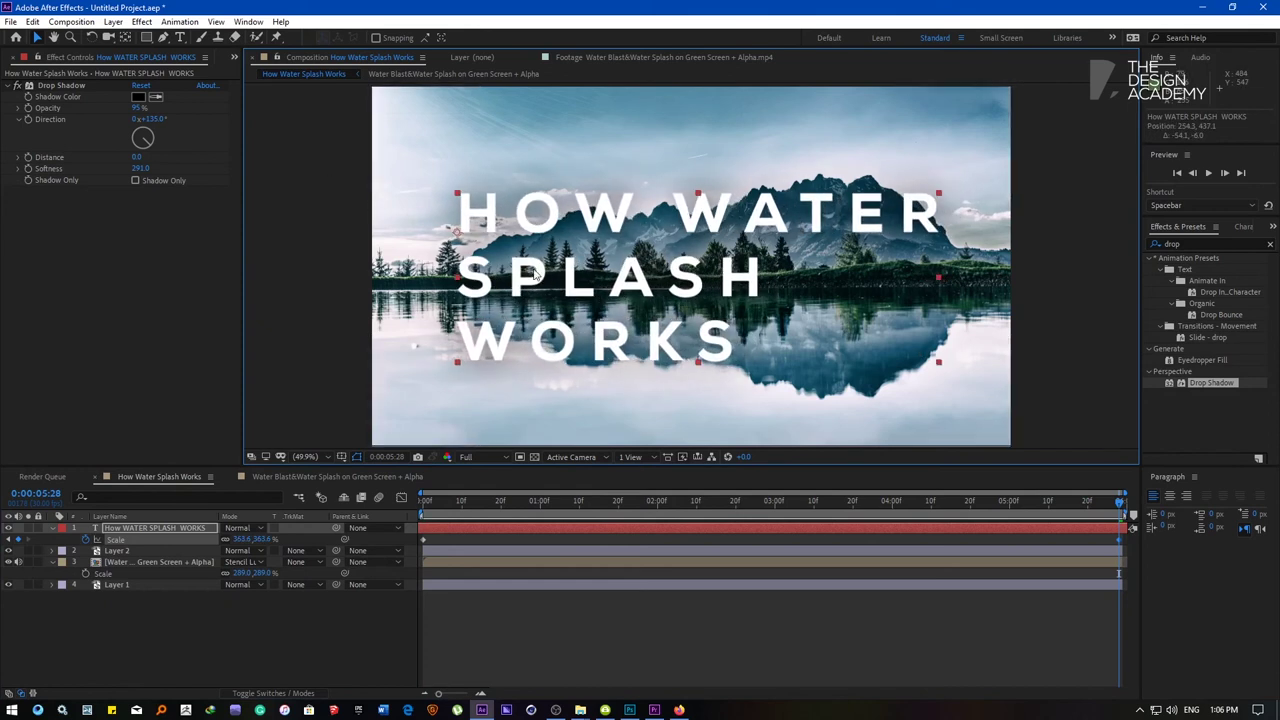
pyautogui.press('Home')
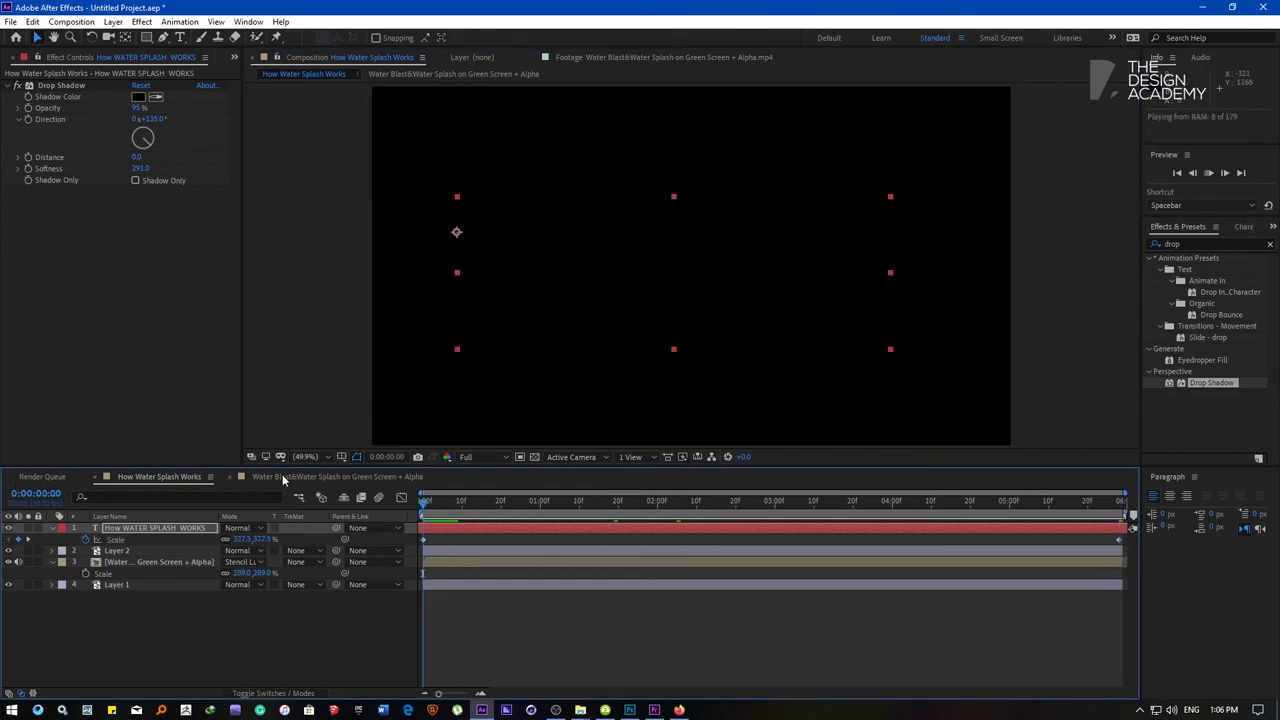
pyautogui.press('space')
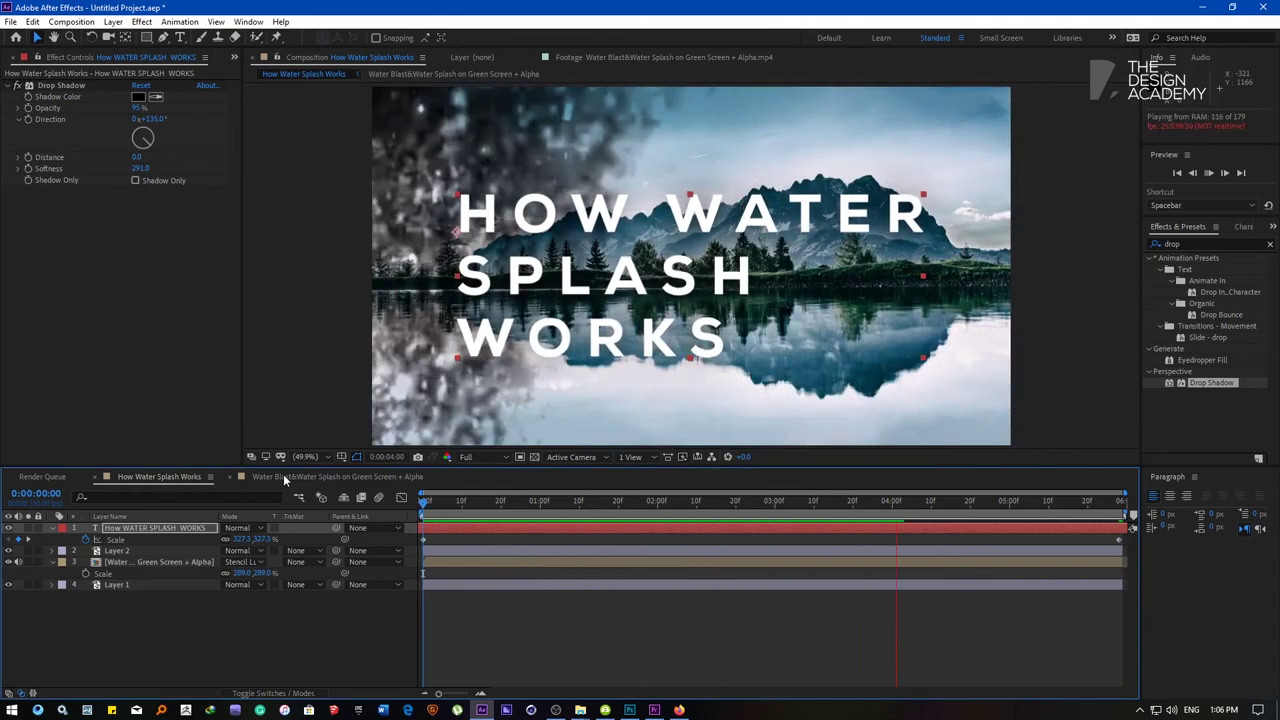
# - Turn on the title/action safe guides and preview the scaling title from the start
pyautogui.moveTo(785, 503); pyautogui.dragTo(633, 507)
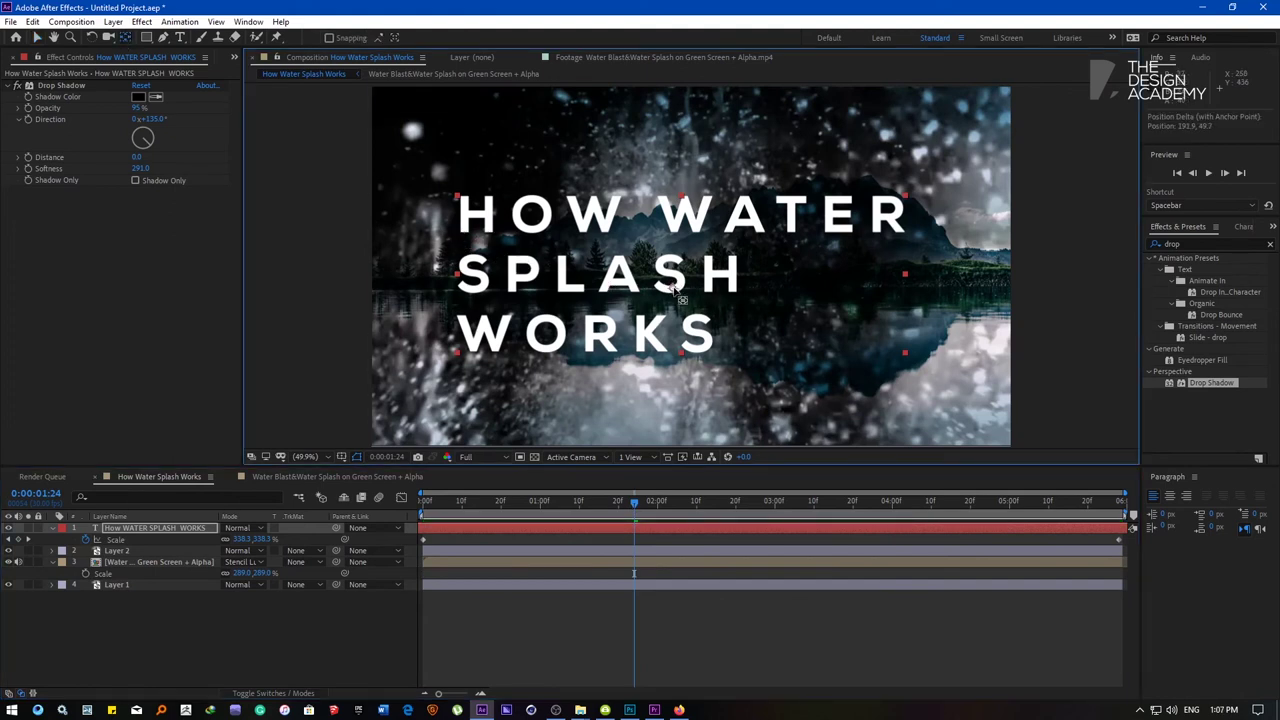
pyautogui.click(357, 457)
pyautogui.click(387, 472)
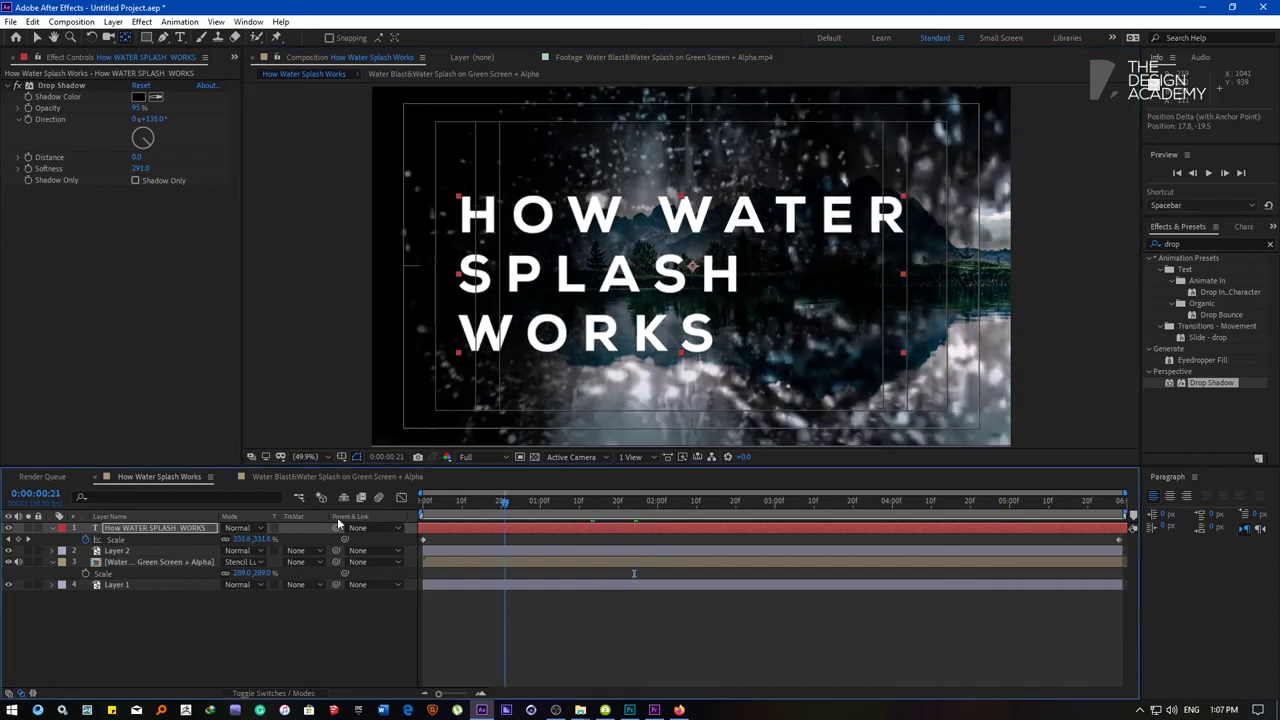
pyautogui.press('space')
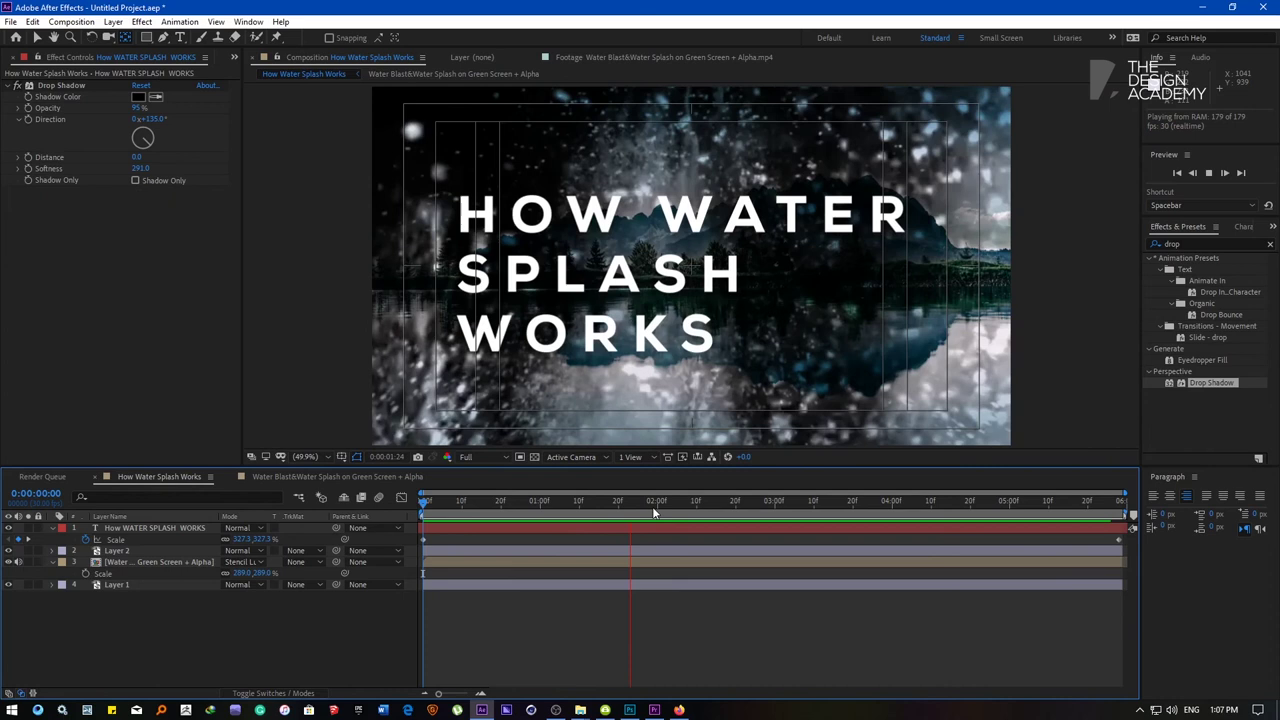
# - Center-align the three title lines and drag the title into the middle of the frame
pyautogui.click(652, 503)
pyautogui.doubleClick(135, 528)
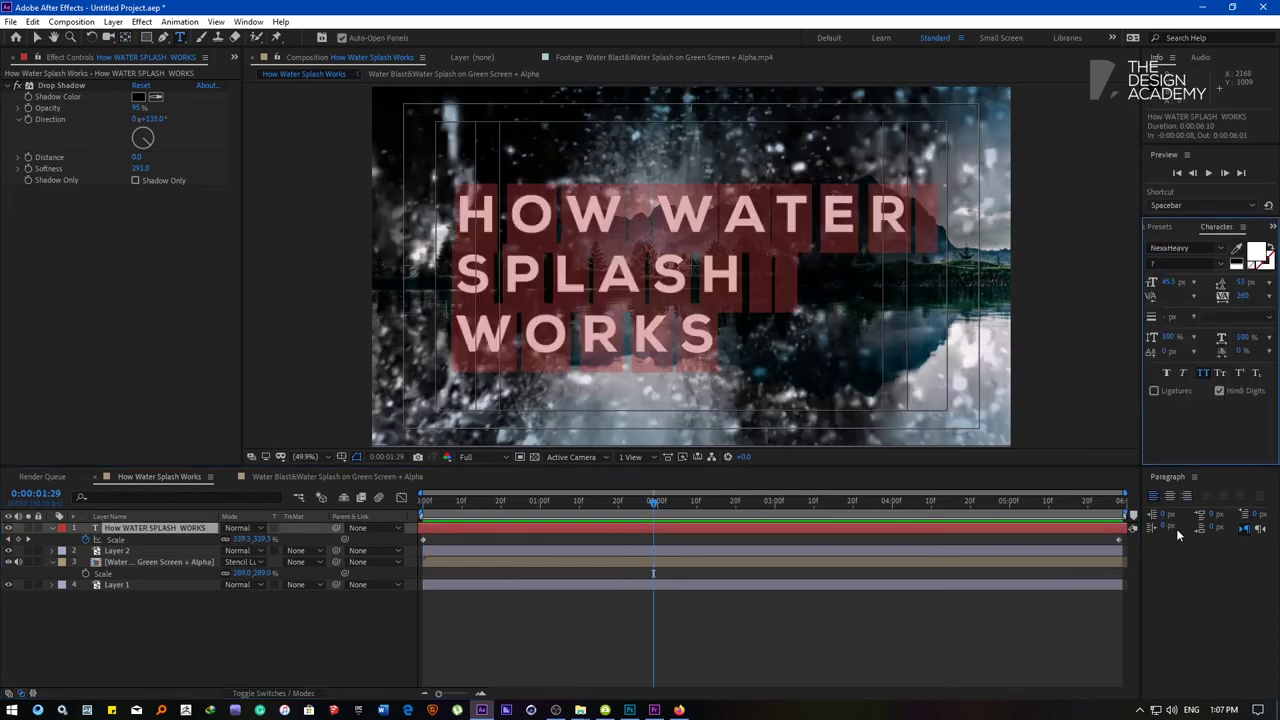
pyautogui.click(1169, 495)
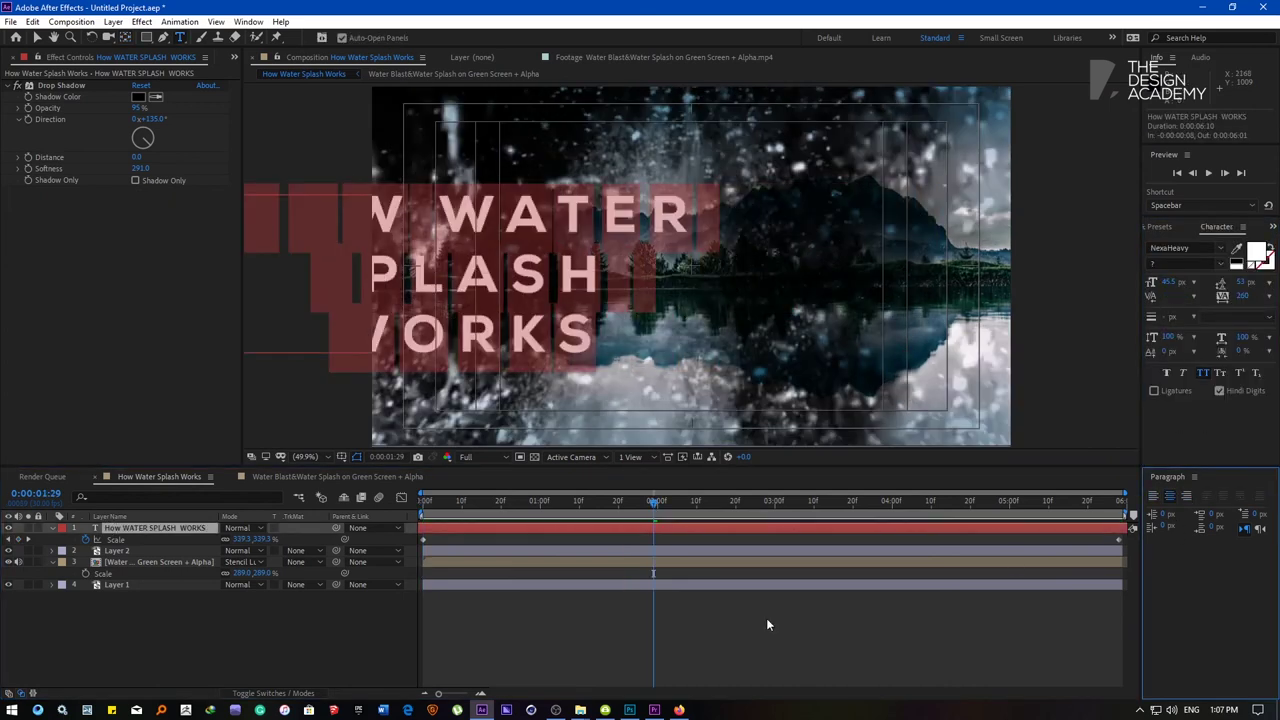
pyautogui.click(37, 37)
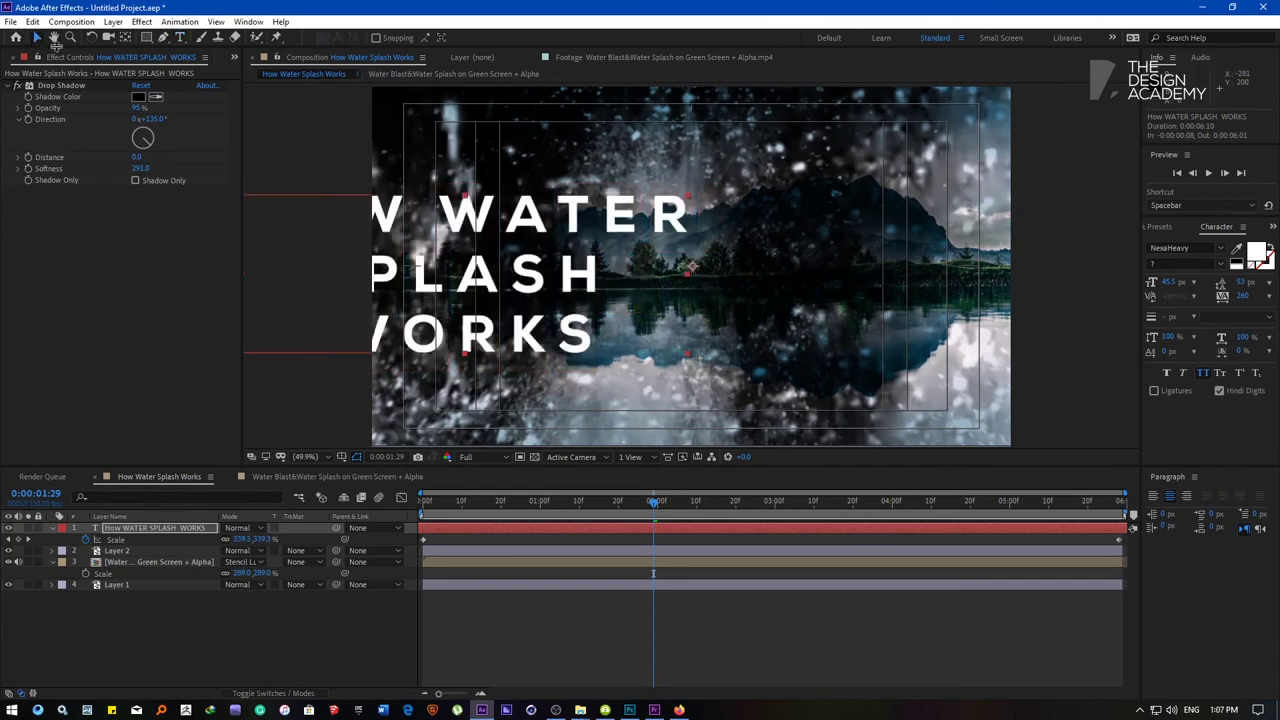
pyautogui.moveTo(648, 226); pyautogui.dragTo(676, 231)
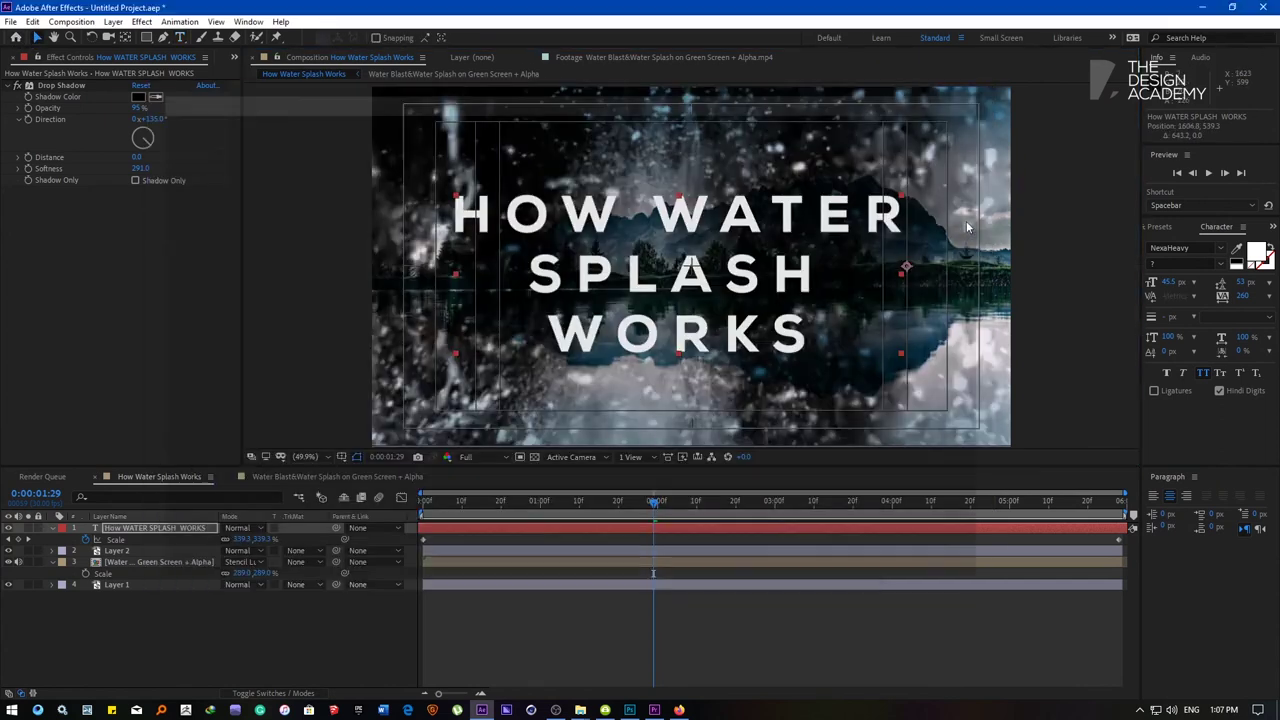
pyautogui.moveTo(906, 271); pyautogui.dragTo(900, 278)
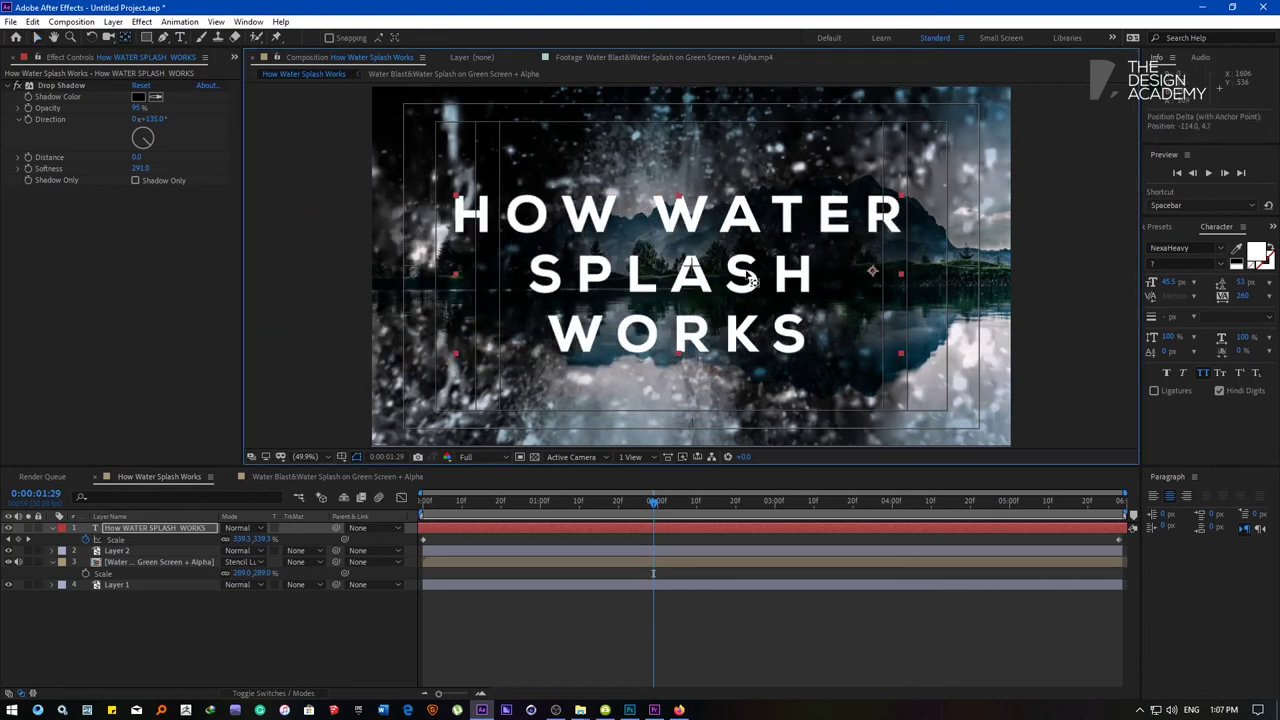
pyautogui.click(642, 620)
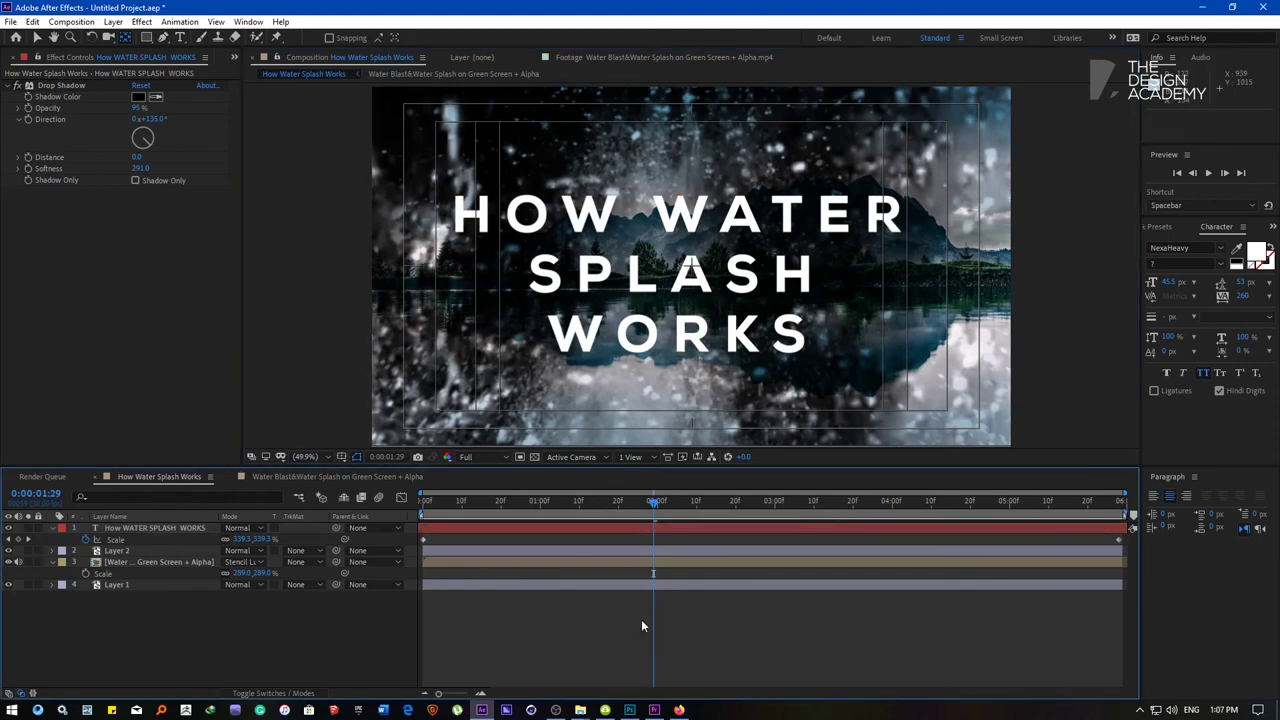
# - Preview the animation from the first frame, then scrub to where the title is visible
pyautogui.press('Home')
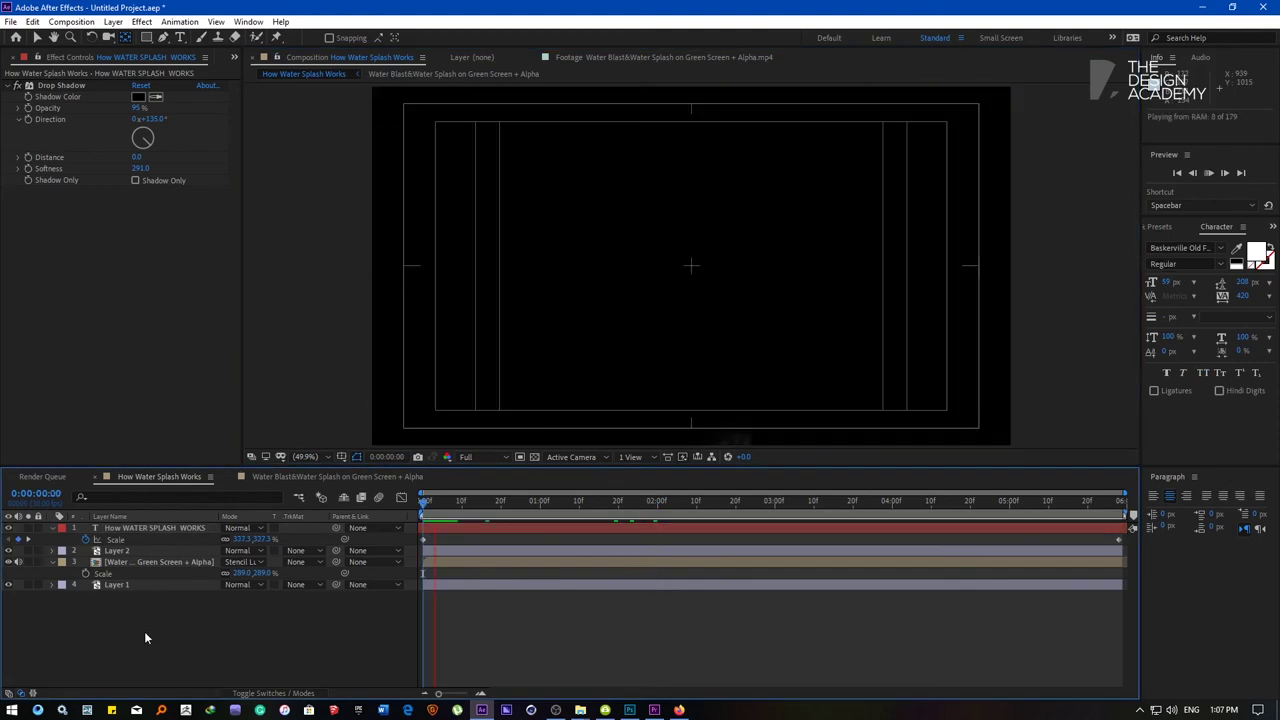
pyautogui.press('space')
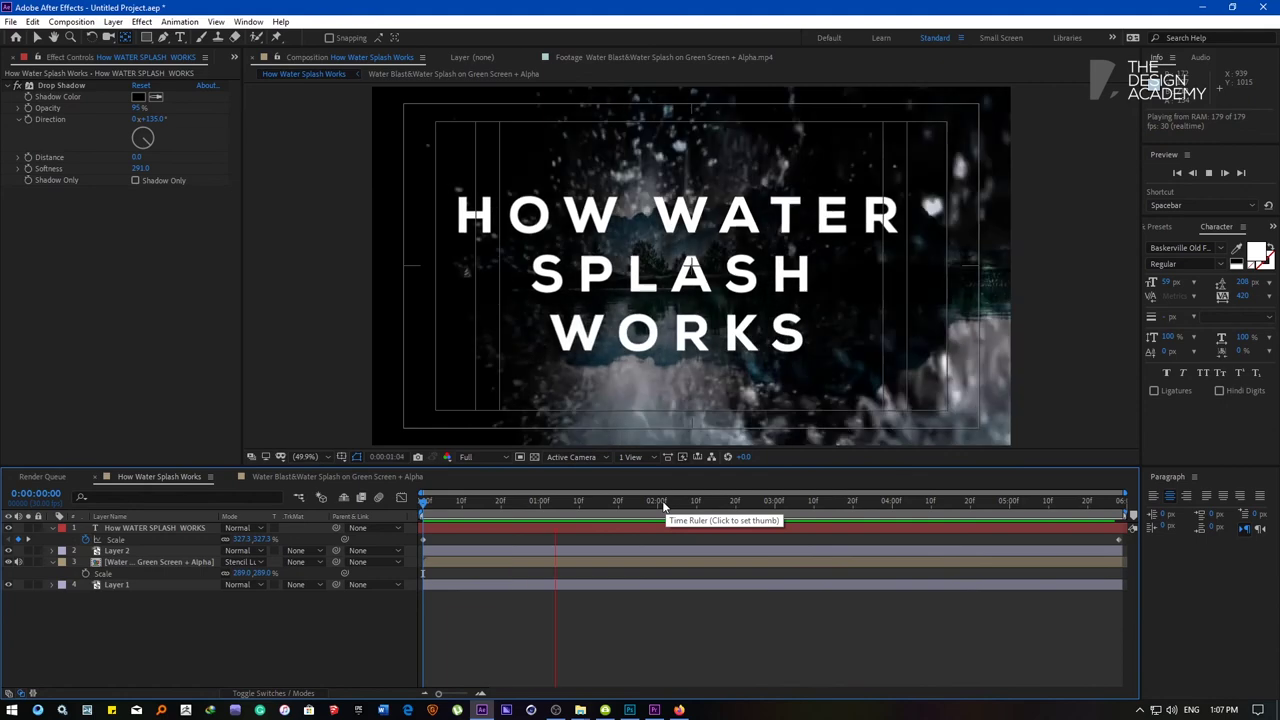
pyautogui.click(425, 503)
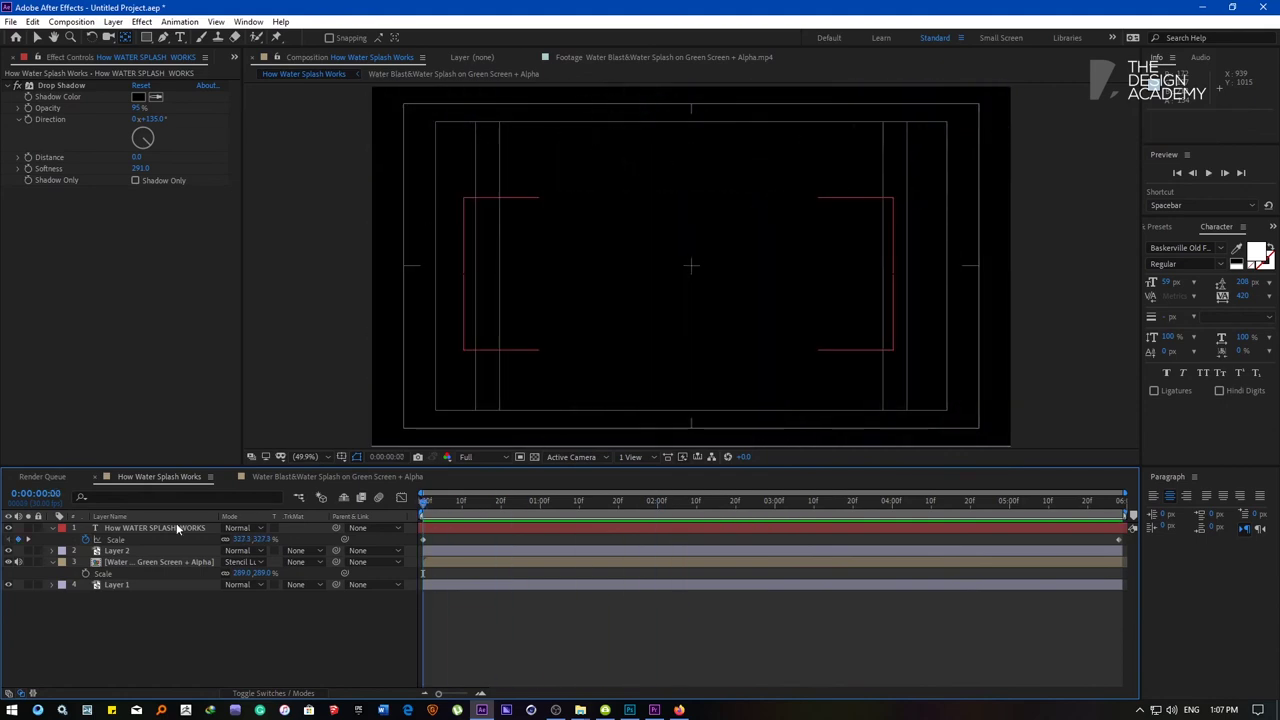
pyautogui.moveTo(548, 513); pyautogui.dragTo(633, 515)
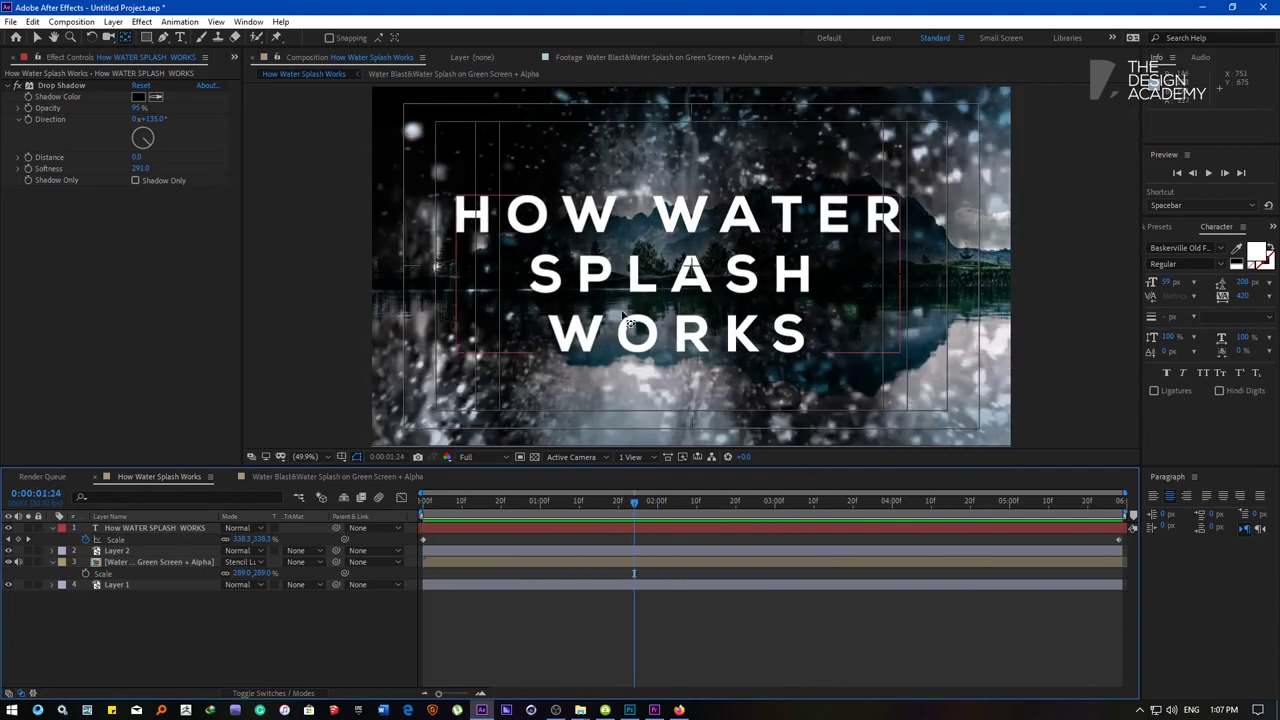
# - Replace the title text with 'IT IS HOW IT WORKS :)' and play the animation from the start
pyautogui.click(625, 237)
pyautogui.doubleClick(601, 228)
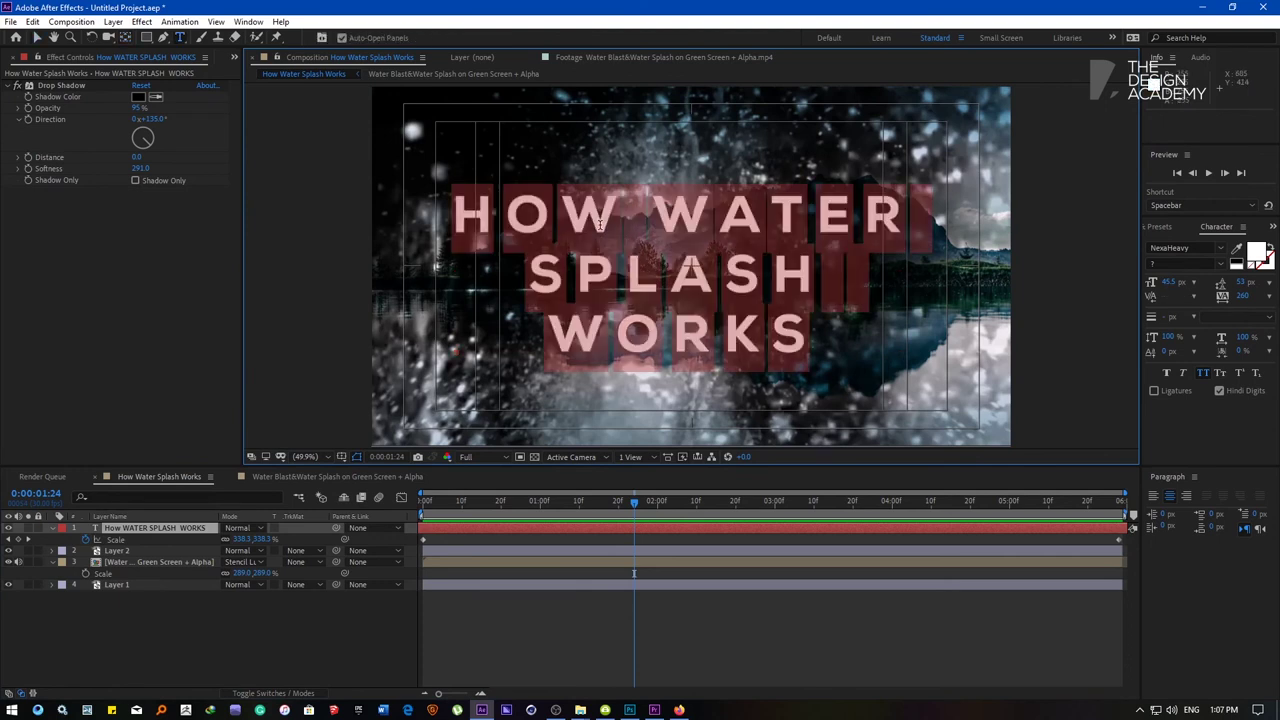
pyautogui.write('IT IS')
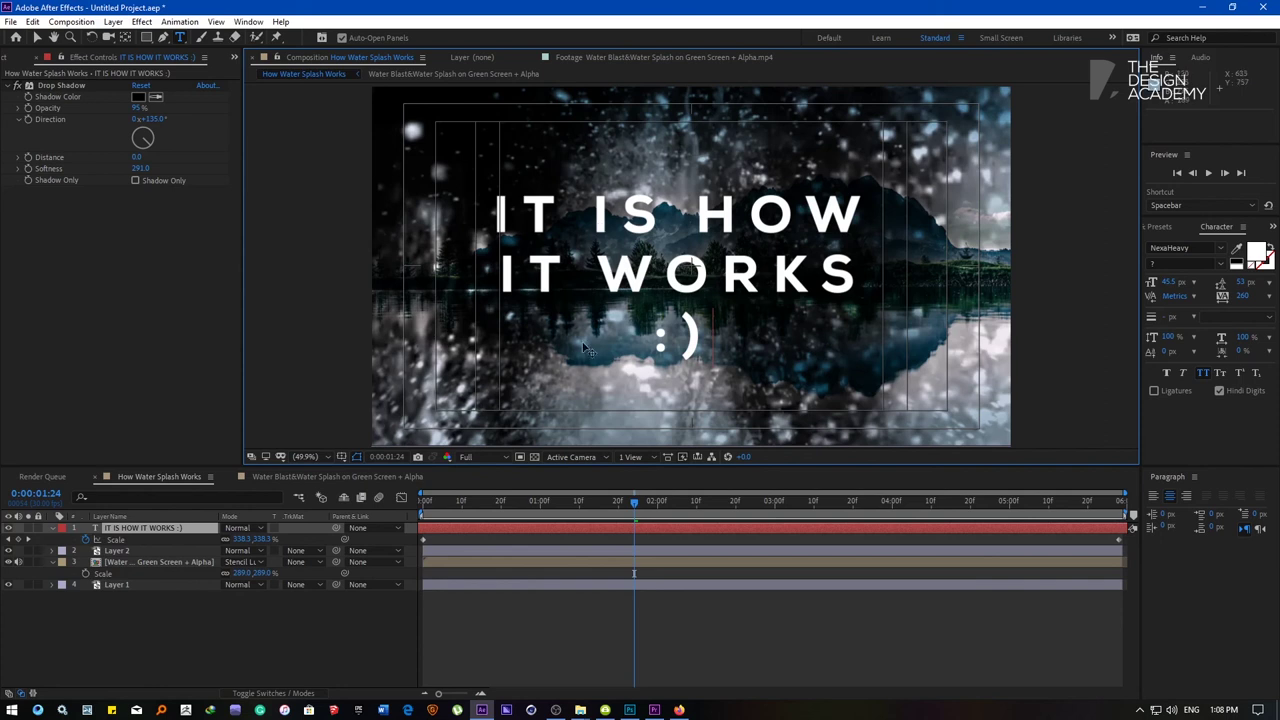
pyautogui.press('space')
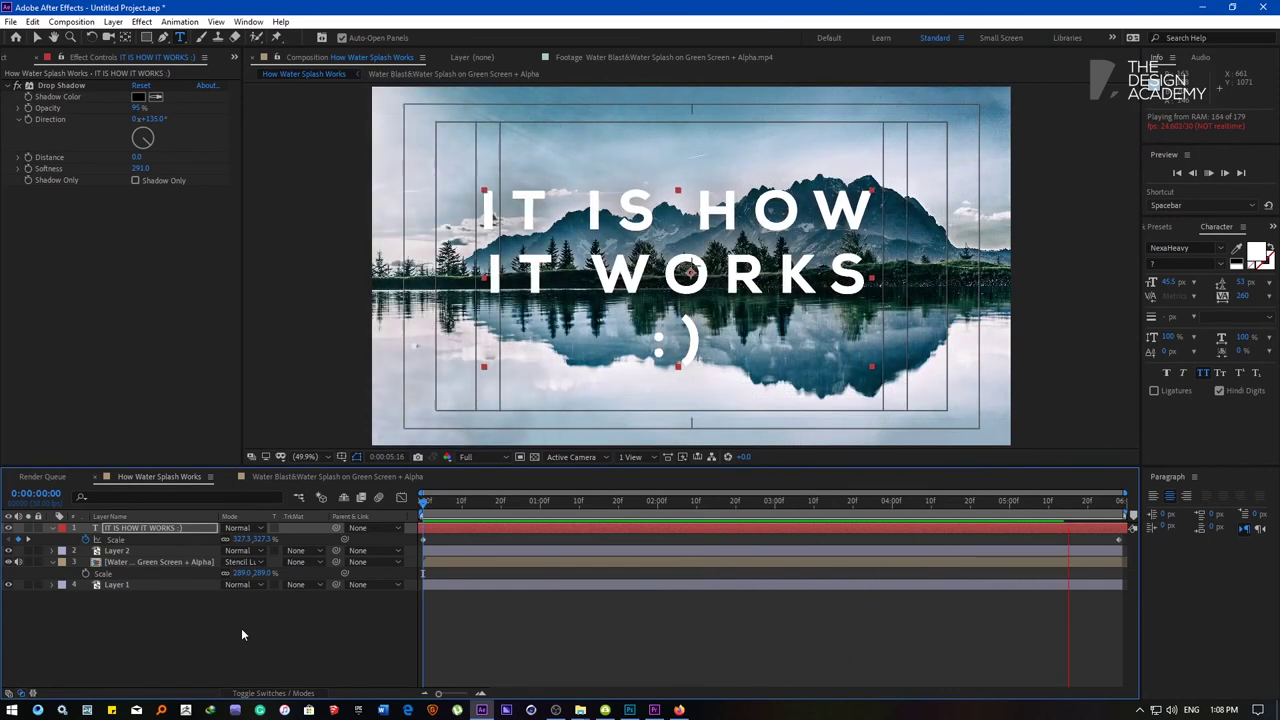
# - Stop playback of the 'IT IS HOW IT WORKS :)' title preview
pyautogui.press('space')
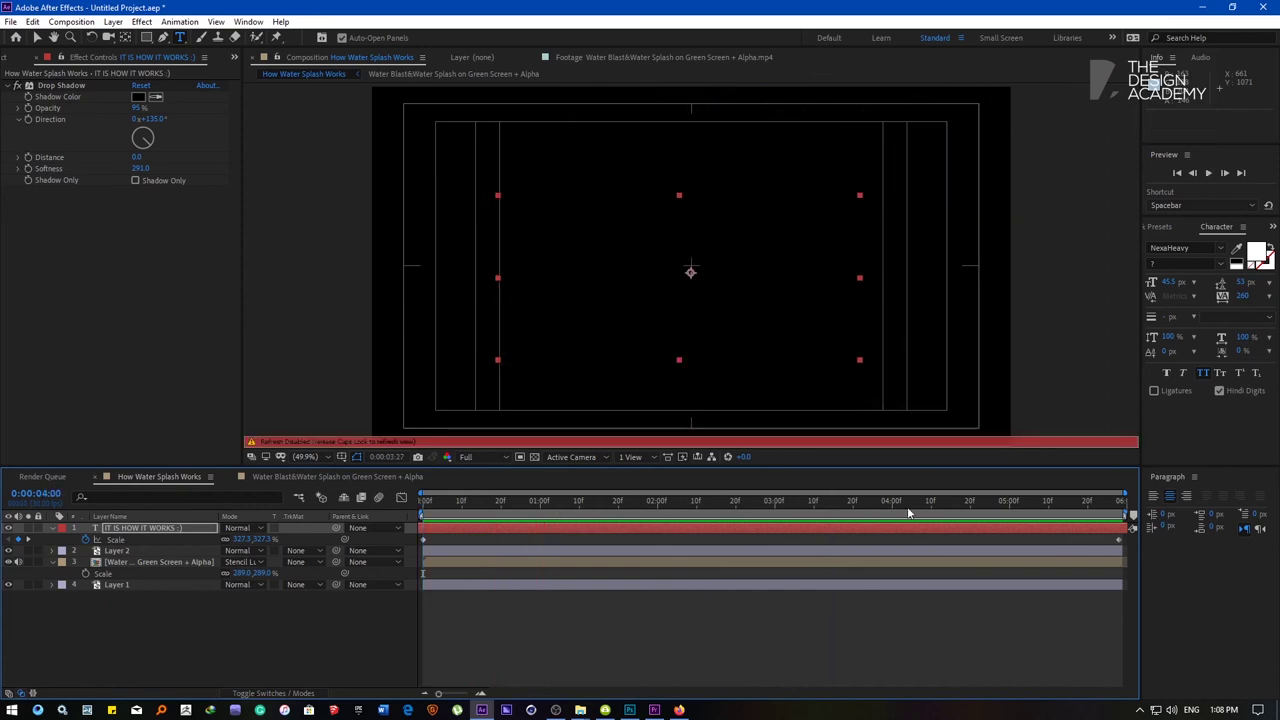